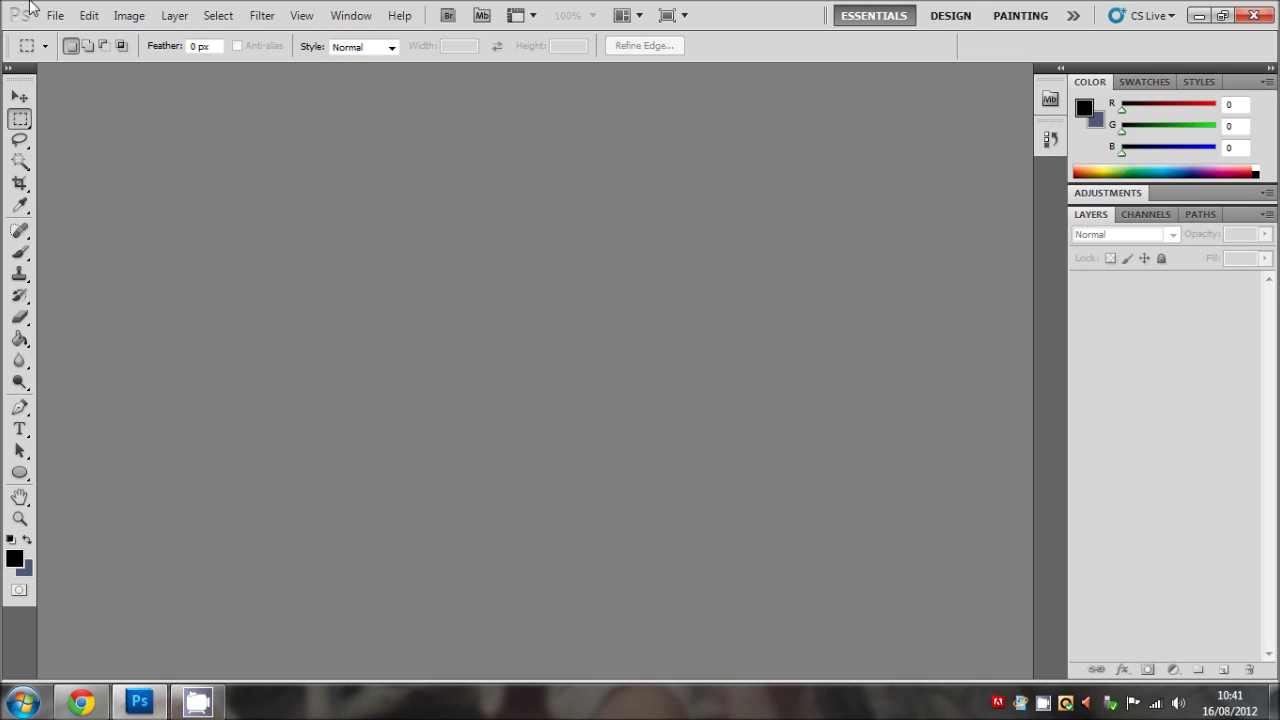
Step: Open Photoshop's File menu to start a new document
{"action": "left_click", "coordinate": [55, 16]}
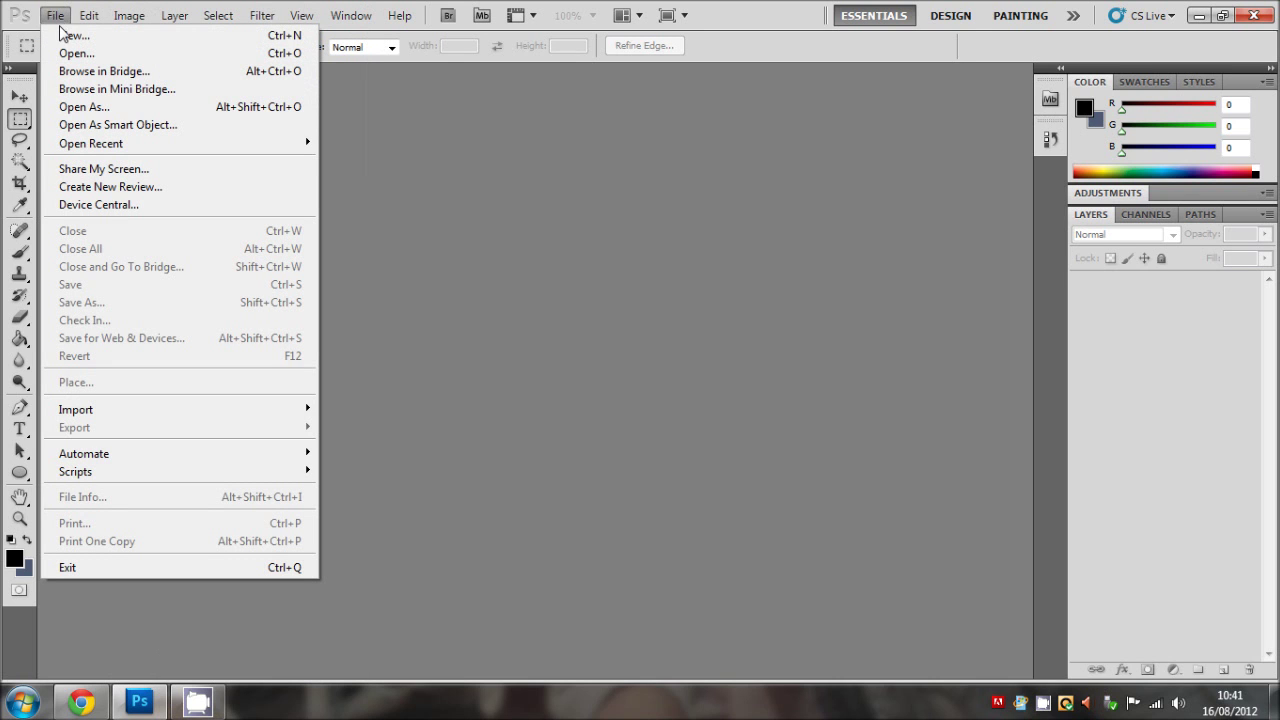
Step: Create a 1280x720 document, add Layer 1 and delete the white Background layer
{"action": "left_click", "coordinate": [72, 40]}
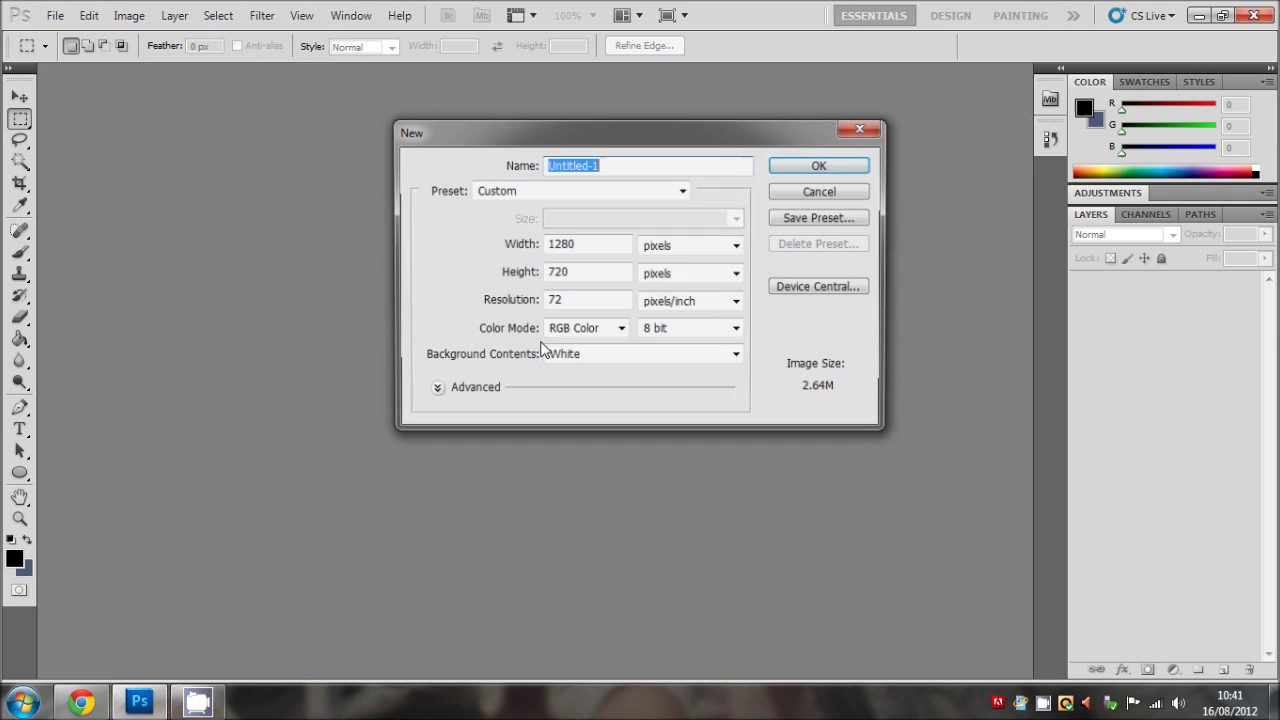
{"action": "left_click", "coordinate": [821, 165]}
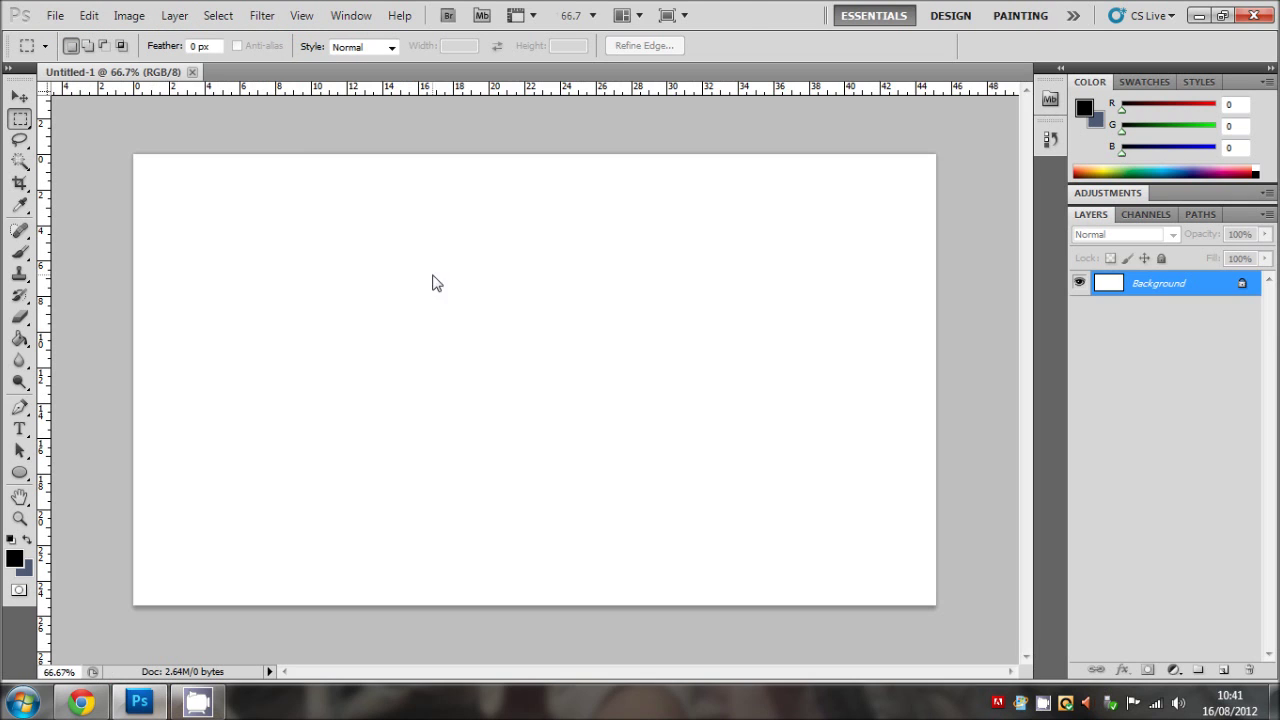
{"action": "left_click", "coordinate": [1222, 668]}
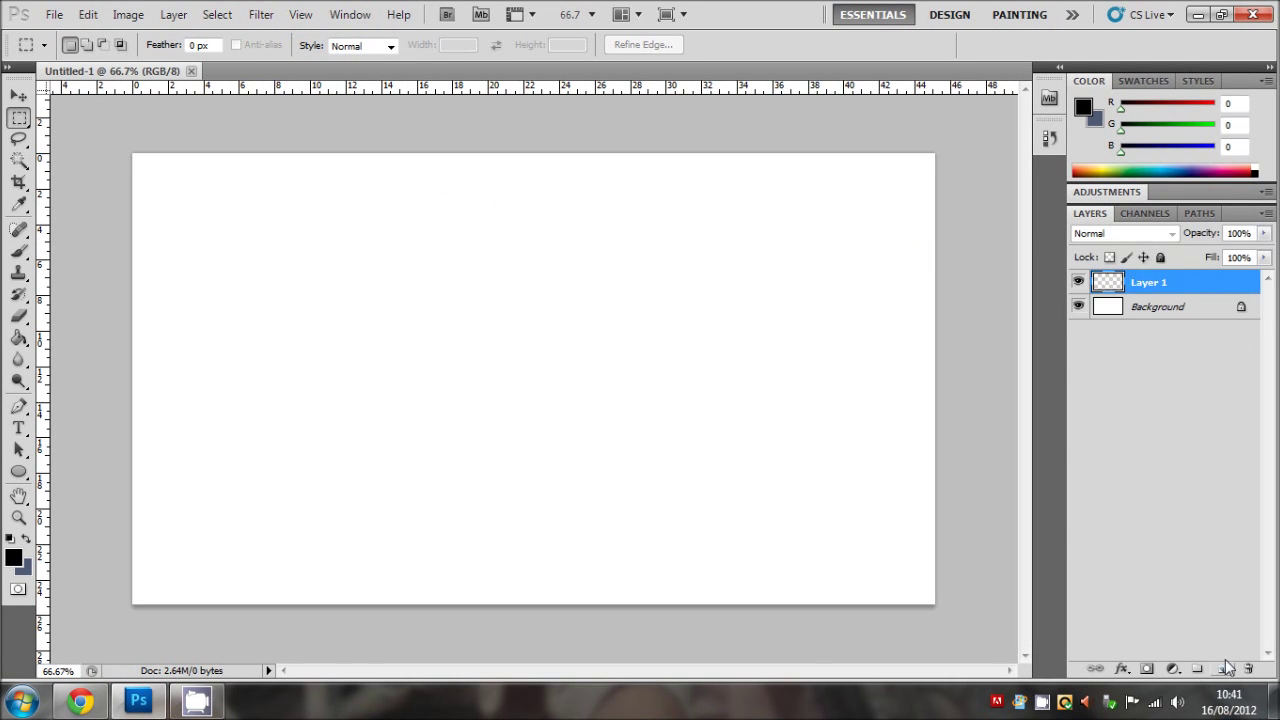
{"action": "left_click", "coordinate": [1179, 301]}
{"action": "key", "text": "Delete"}
Step: Fill Layer 1 with black using the Paint Bucket and add Layer 2 above it
{"action": "left_click", "coordinate": [19, 96]}
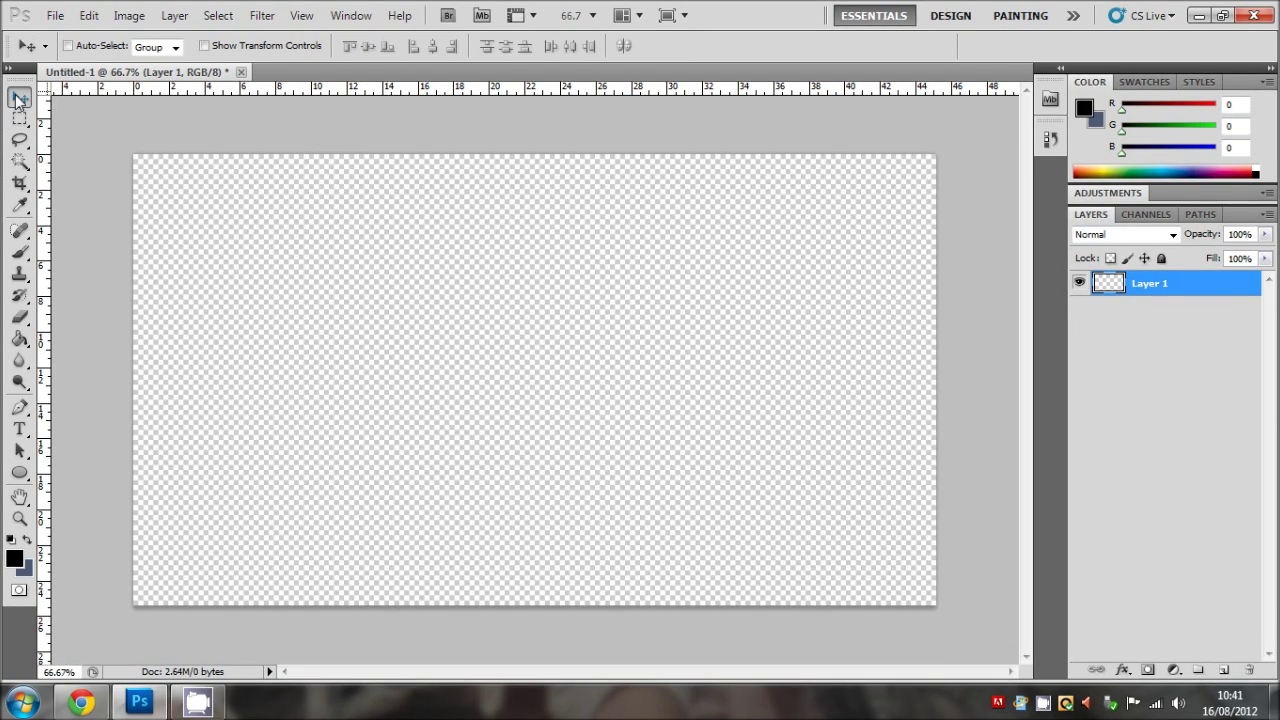
{"action": "left_click", "coordinate": [20, 340]}
{"action": "left_click", "coordinate": [671, 346]}
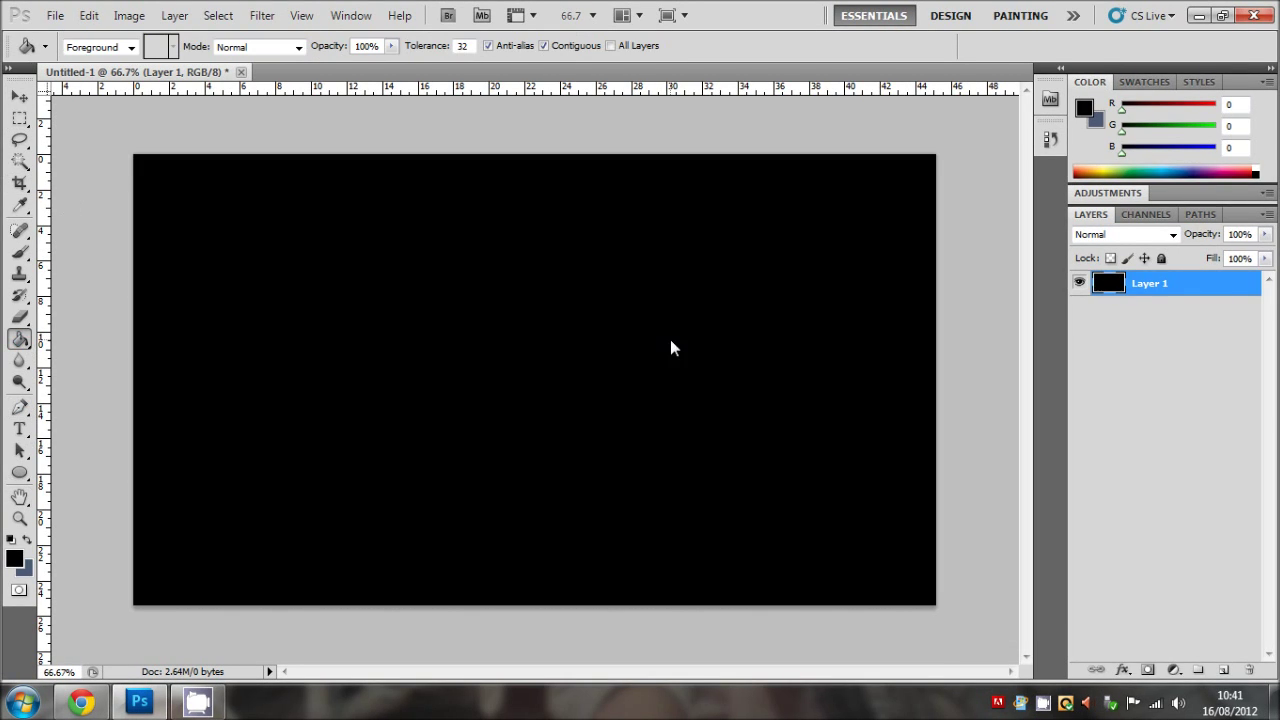
{"action": "left_click", "coordinate": [1223, 669]}
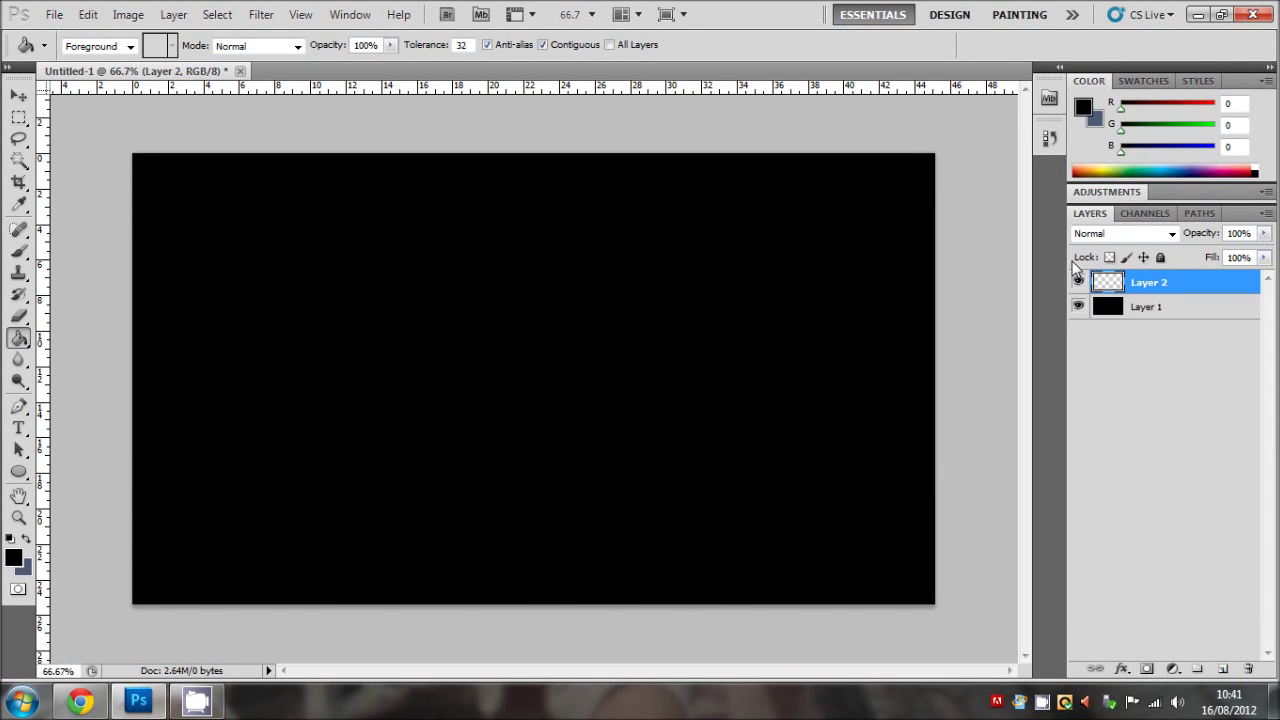
Step: Give Layer 2 a hexagon honeycomb Pattern Overlay at scale 29
{"action": "double_click", "coordinate": [1222, 284]}
{"action": "left_click", "coordinate": [719, 432]}
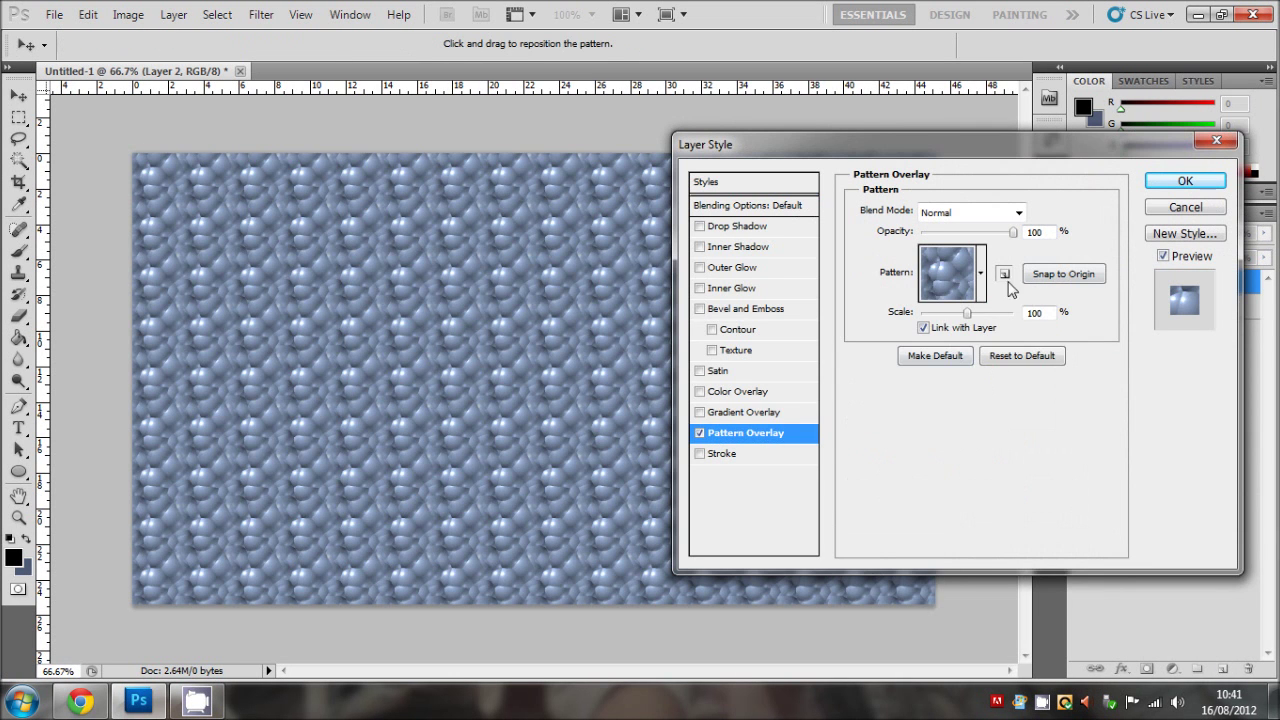
{"action": "left_click", "coordinate": [981, 273]}
{"action": "left_click", "coordinate": [859, 362]}
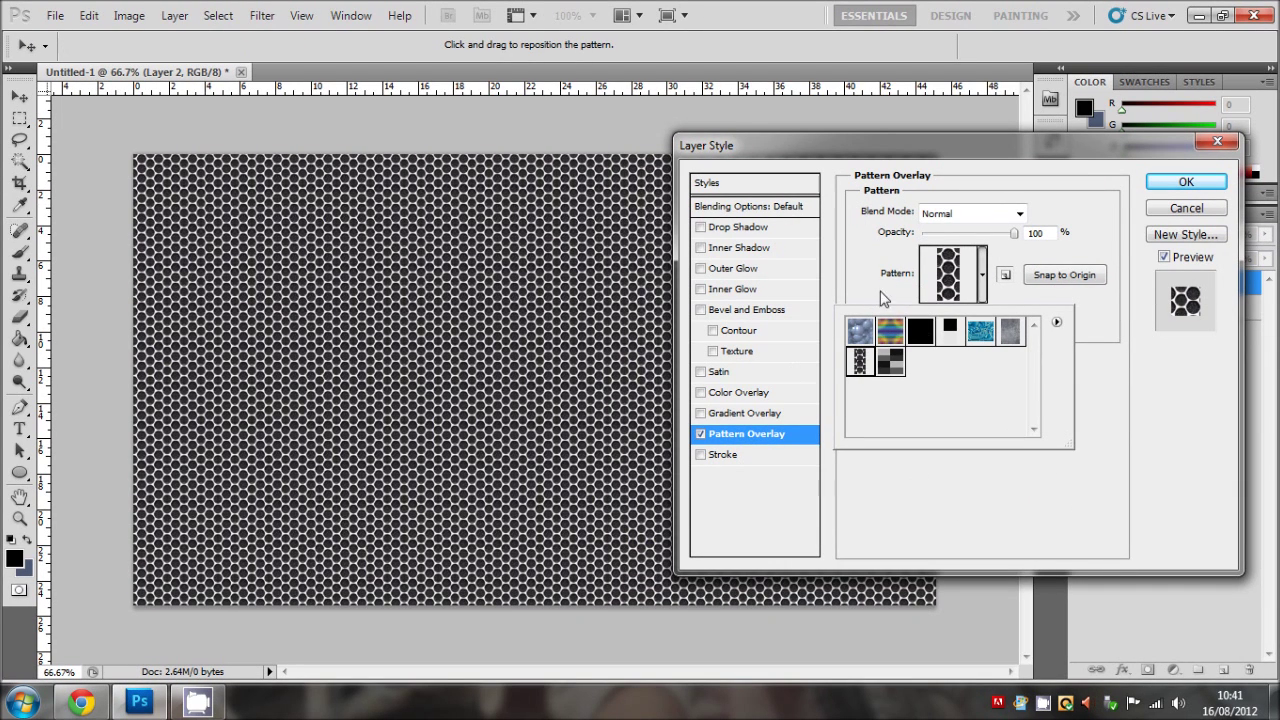
{"action": "left_click", "coordinate": [885, 298]}
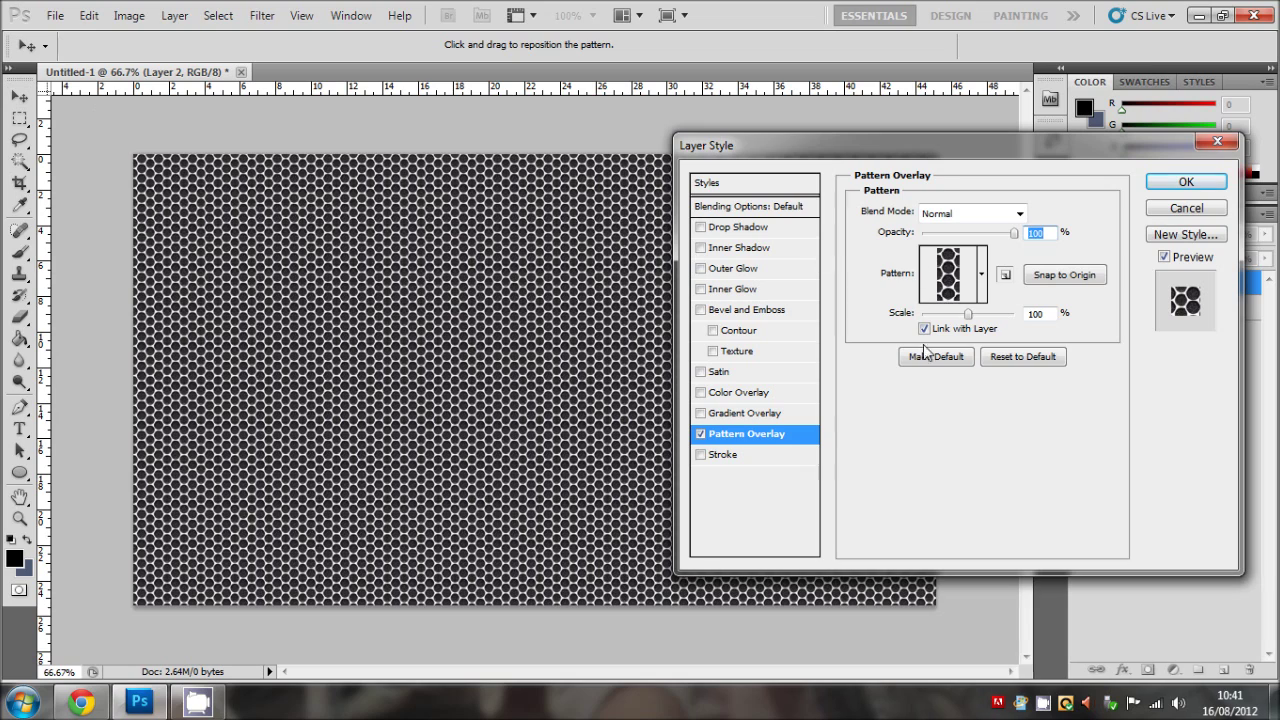
{"action": "left_click_drag", "start_coordinate": [966, 316], "coordinate": [957, 318]}
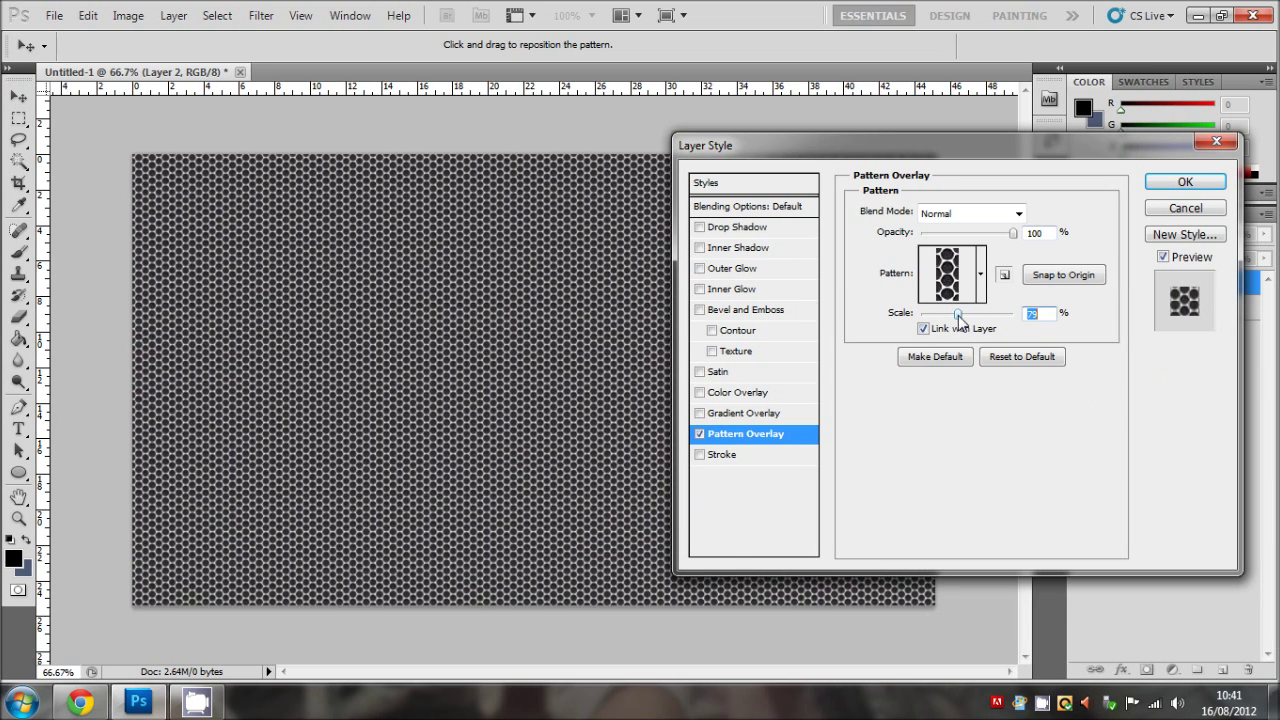
{"action": "left_click", "coordinate": [983, 274]}
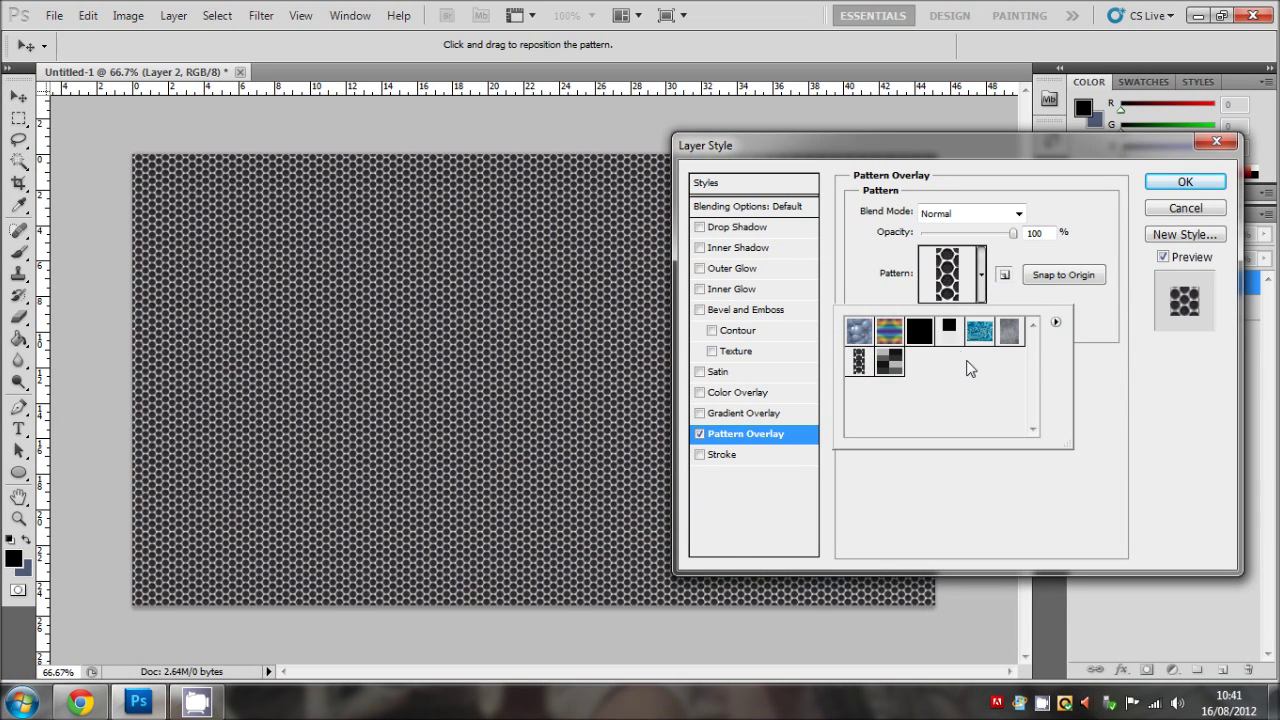
{"action": "left_click", "coordinate": [1121, 396]}
{"action": "mouse_move", "coordinate": [958, 314]}
{"action": "left_mouse_down"}
{"action": "mouse_move", "coordinate": [935, 318]}
{"action": "mouse_move", "coordinate": [942, 326]}
{"action": "left_mouse_up"}
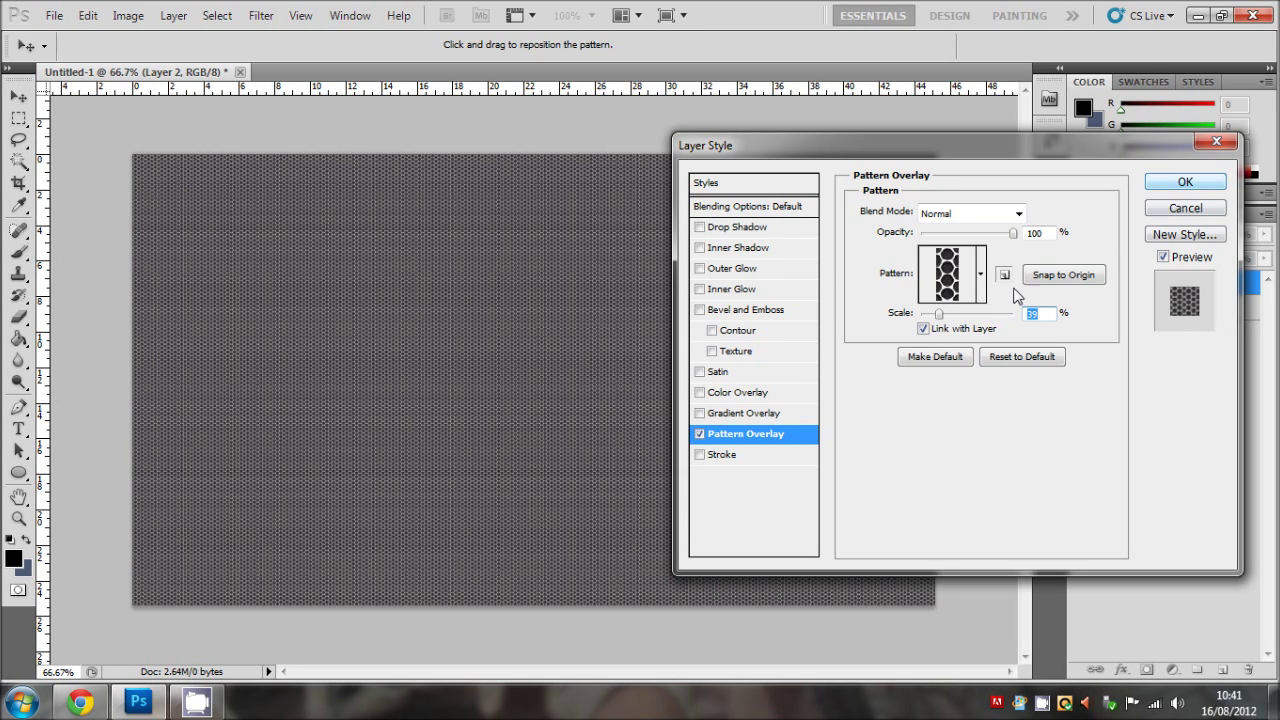
Step: Add a black Color Overlay in Soft Light mode and apply the layer style
{"action": "left_click", "coordinate": [706, 394]}
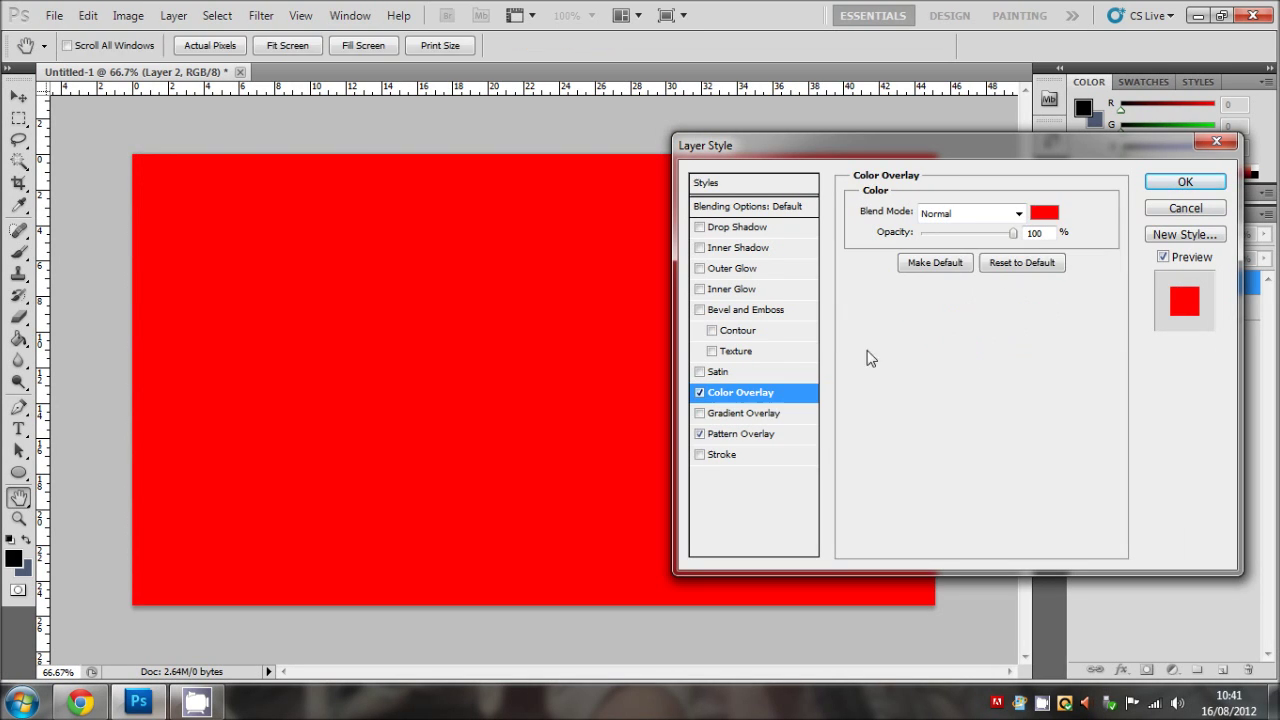
{"action": "left_click", "coordinate": [1043, 212]}
{"action": "left_click", "coordinate": [1140, 128]}
{"action": "left_click", "coordinate": [1003, 213]}
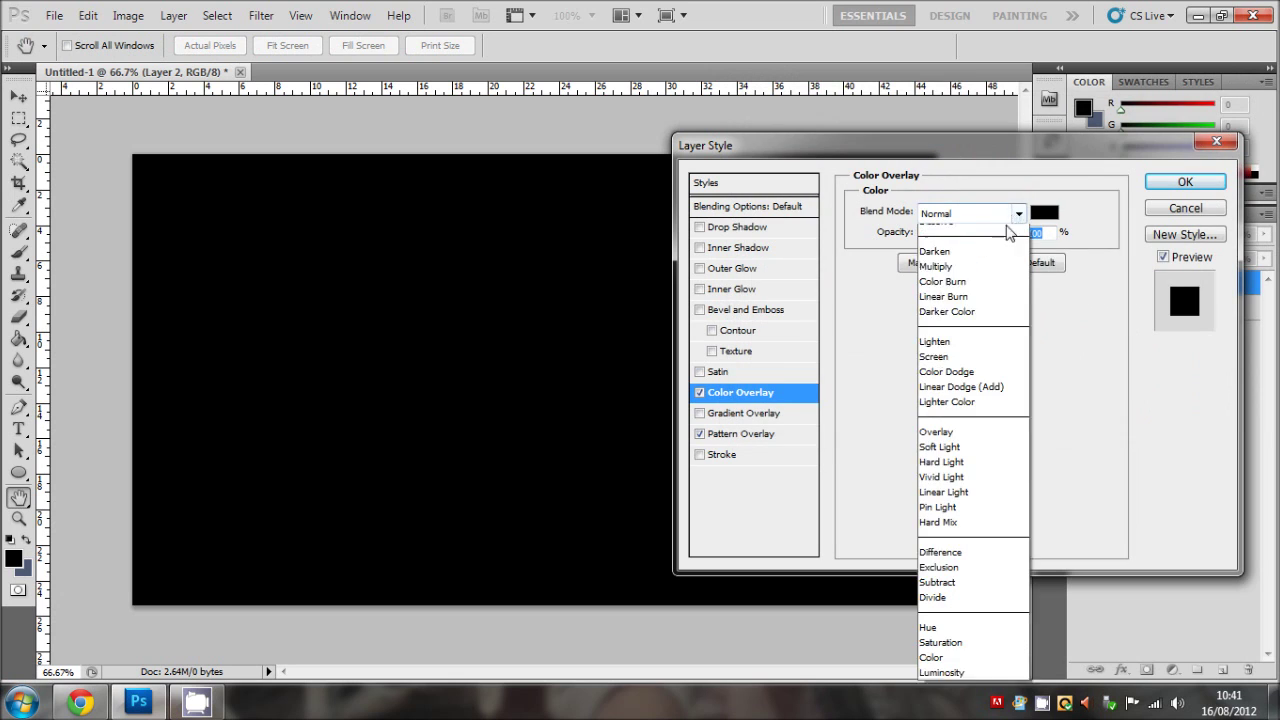
{"action": "left_click", "coordinate": [940, 472]}
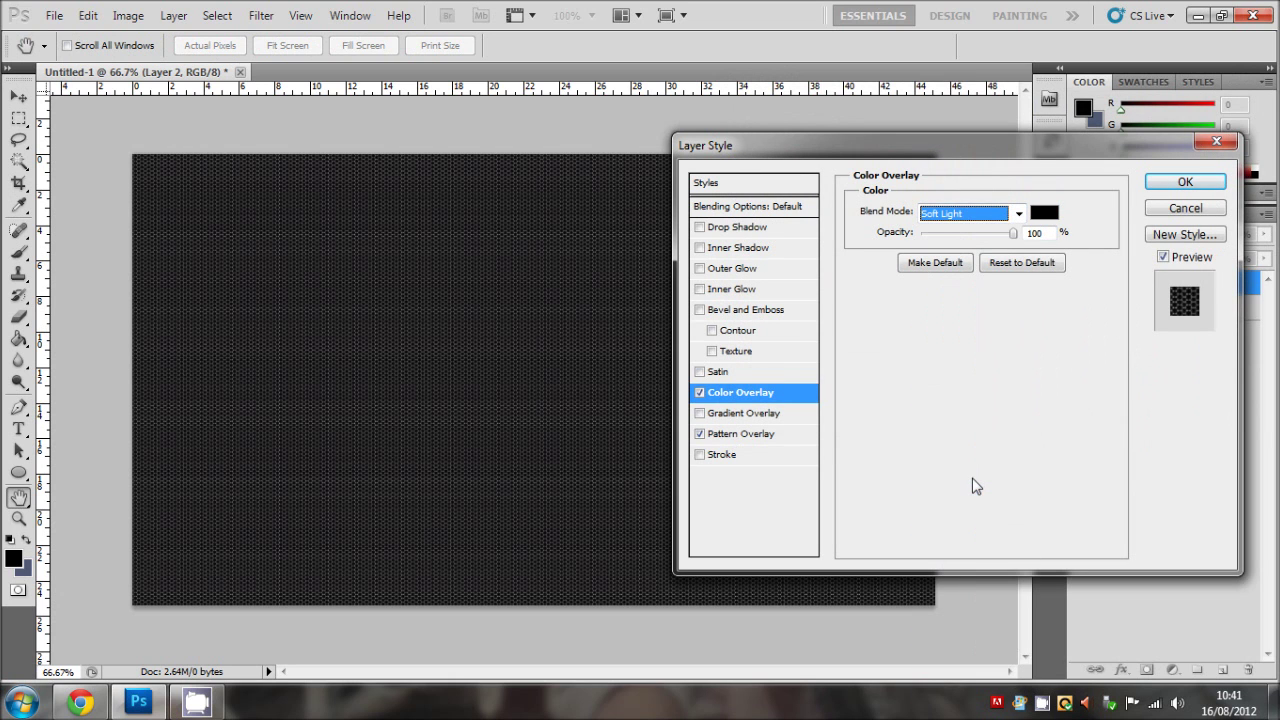
{"action": "left_click", "coordinate": [1165, 184]}
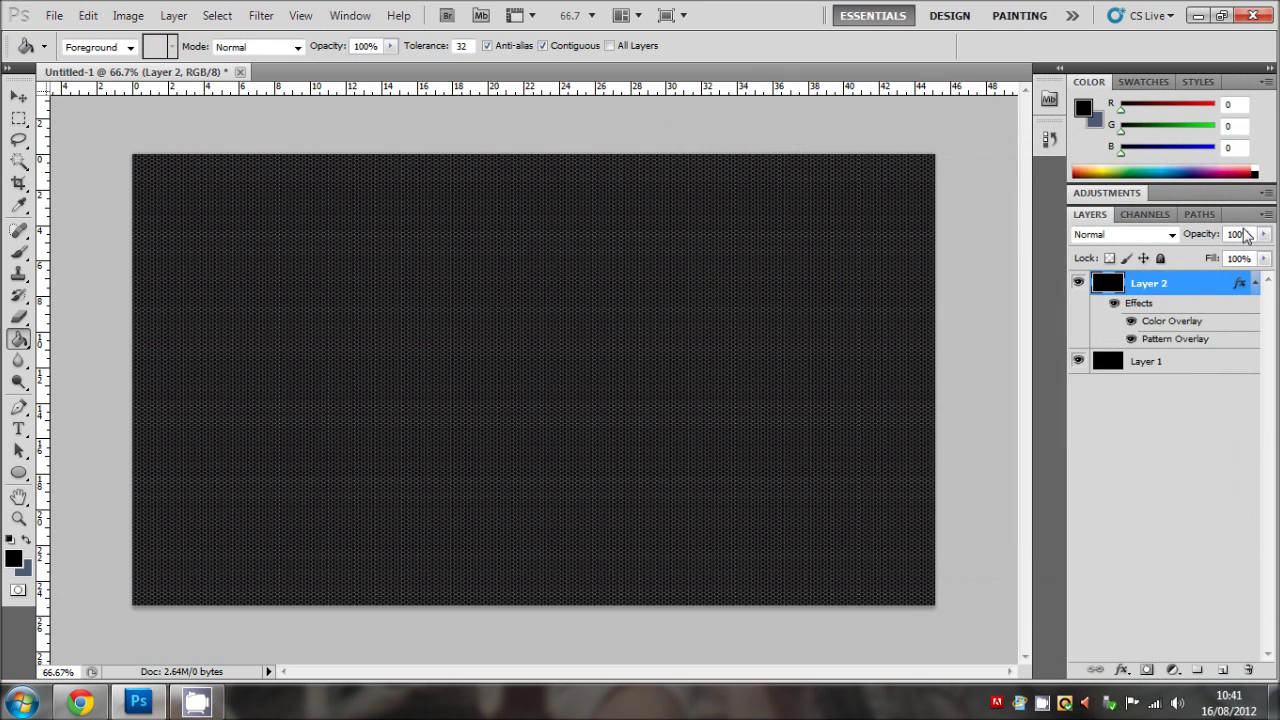
Step: Set Layer 2's opacity to 30% and collapse its effects list
{"action": "double_click", "coordinate": [1238, 234]}
{"action": "type", "text": "30"}
{"action": "key", "text": "Return"}
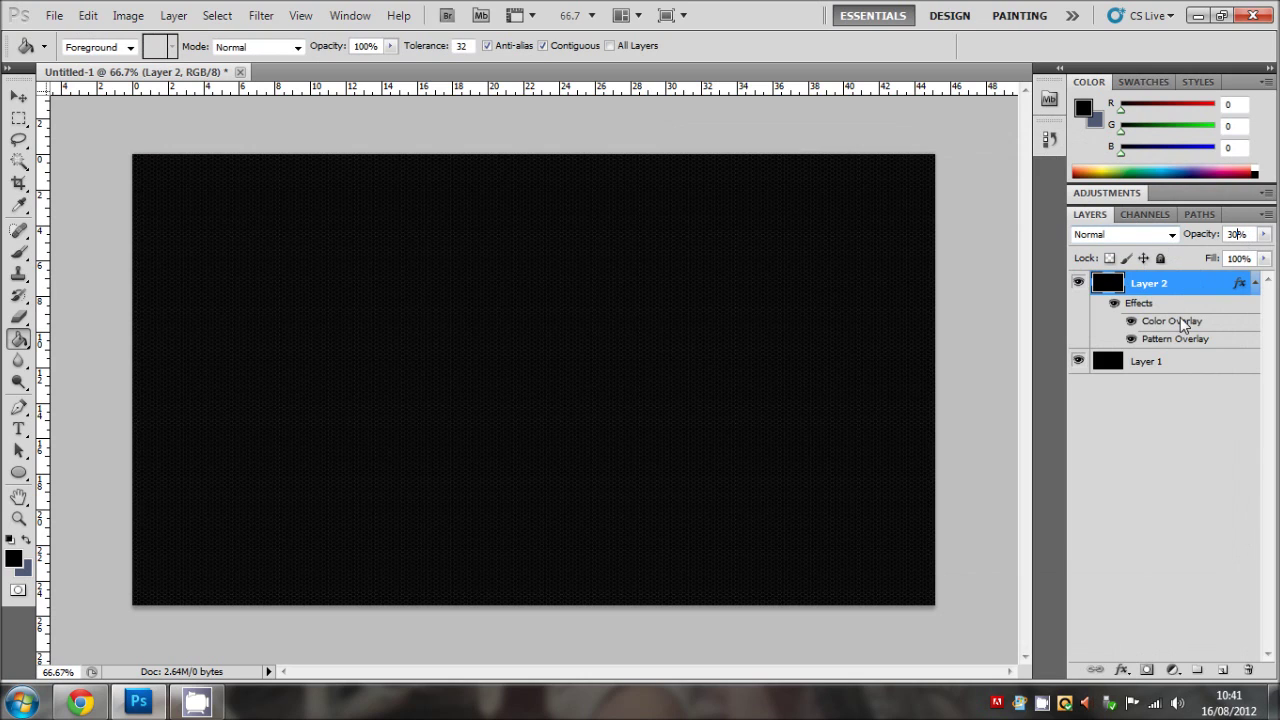
{"action": "left_click", "coordinate": [1146, 480]}
{"action": "left_click", "coordinate": [18, 118]}
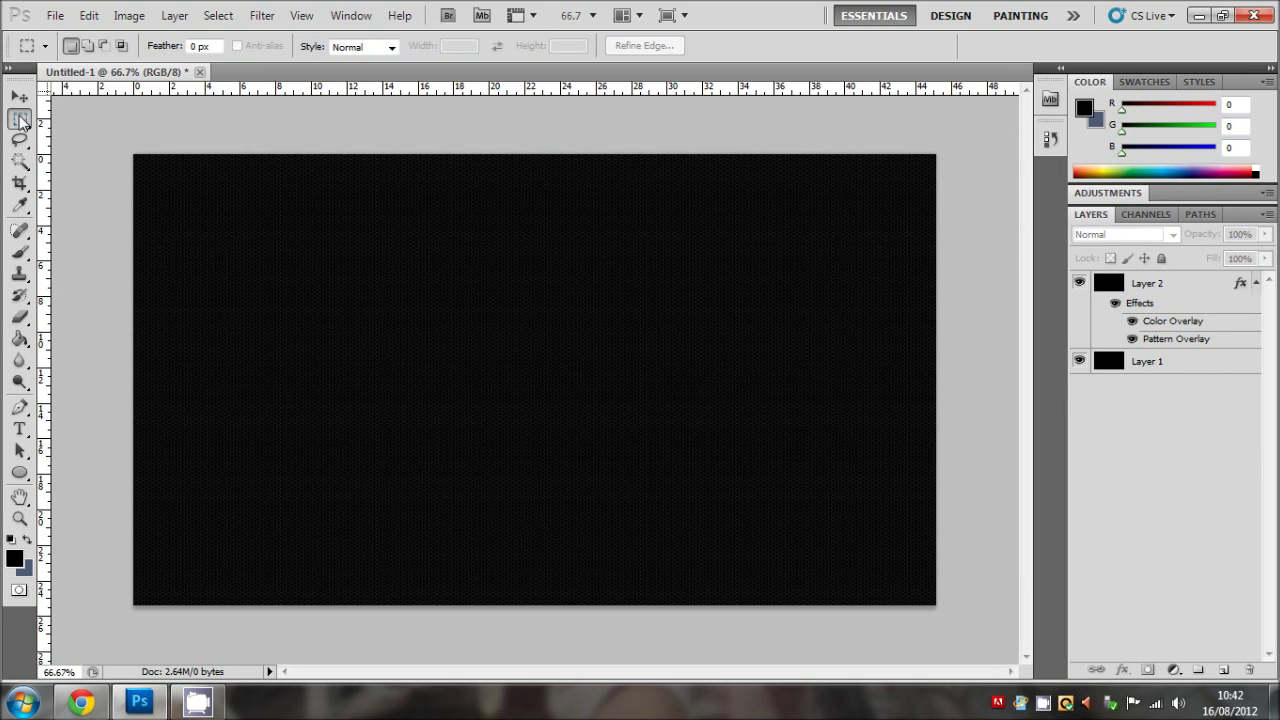
{"action": "left_click", "coordinate": [18, 95]}
{"action": "left_click", "coordinate": [1256, 284]}
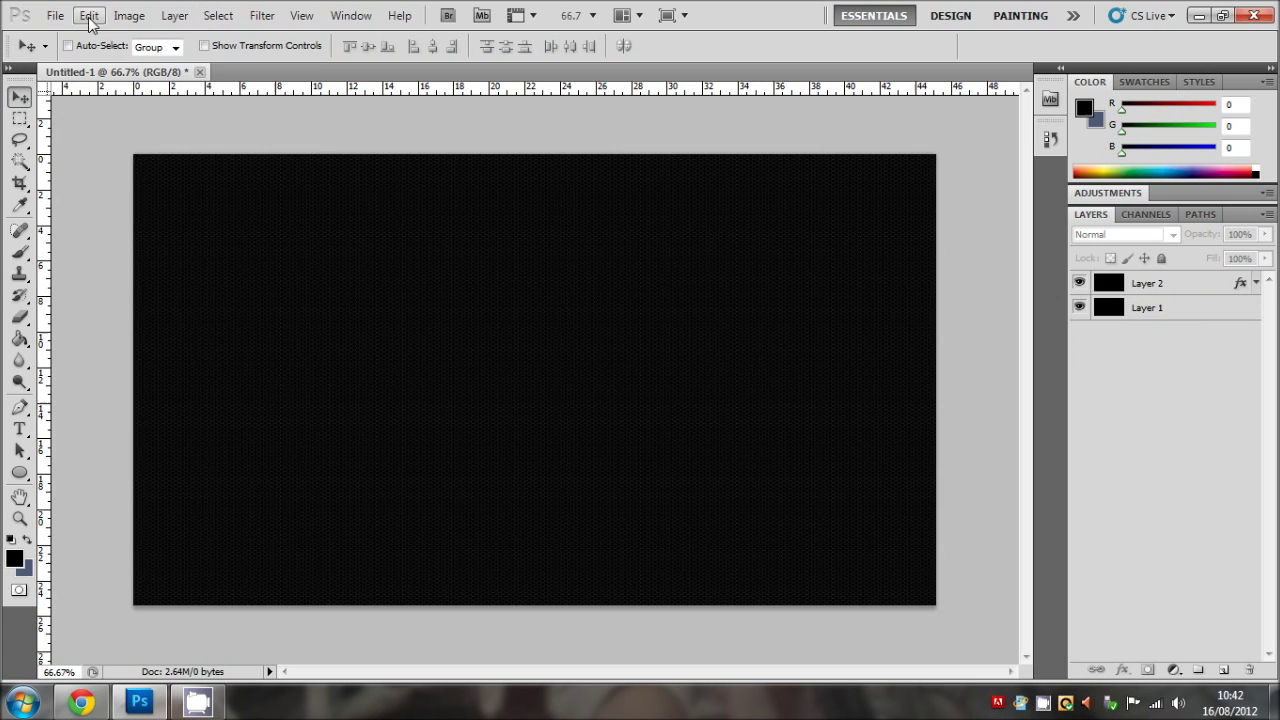
Step: Save the image as Untitled-1.png on the Desktop, replacing the existing file
{"action": "left_click", "coordinate": [54, 15]}
{"action": "left_click", "coordinate": [100, 303]}
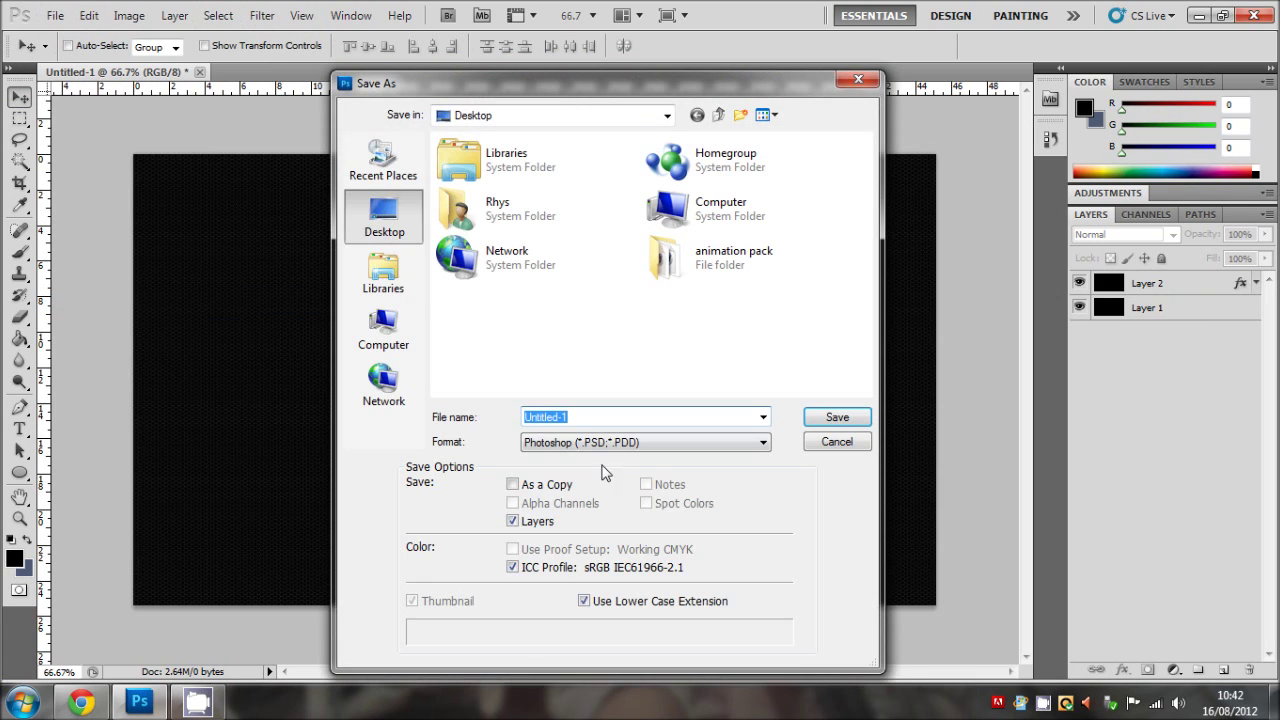
{"action": "left_click", "coordinate": [576, 442]}
{"action": "left_click", "coordinate": [552, 630]}
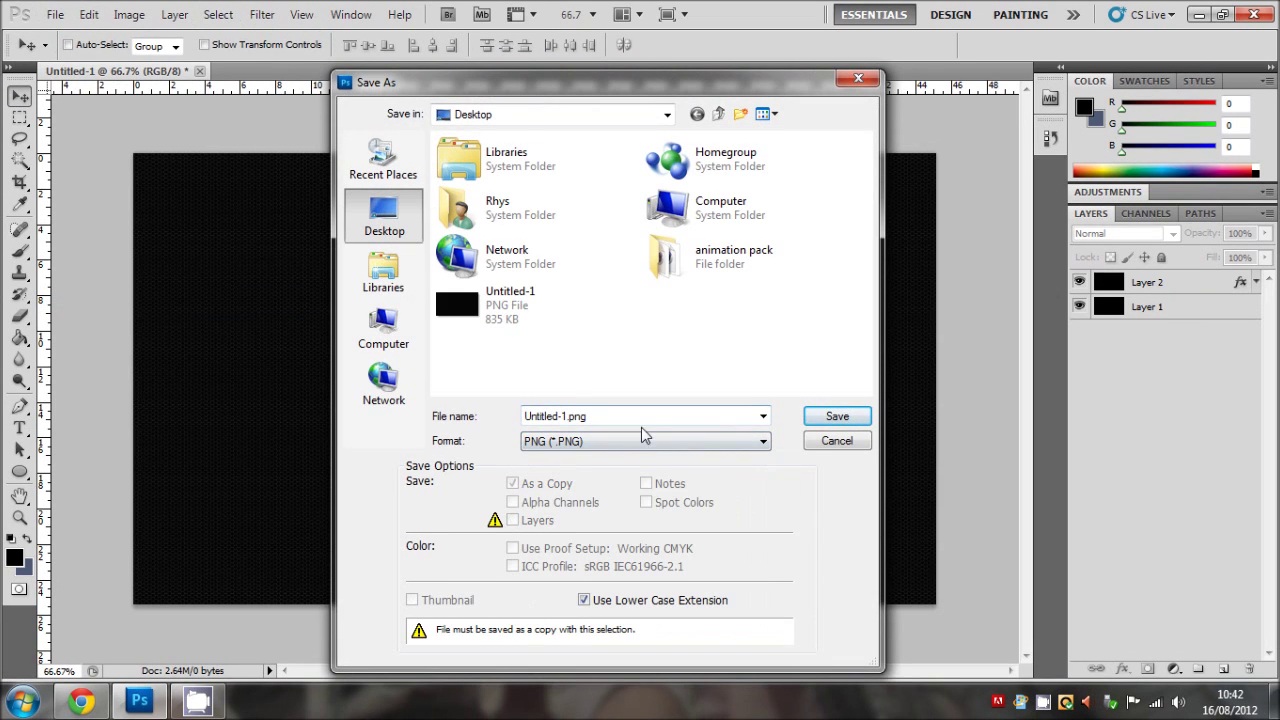
{"action": "left_click", "coordinate": [836, 416]}
{"action": "left_click", "coordinate": [606, 274]}
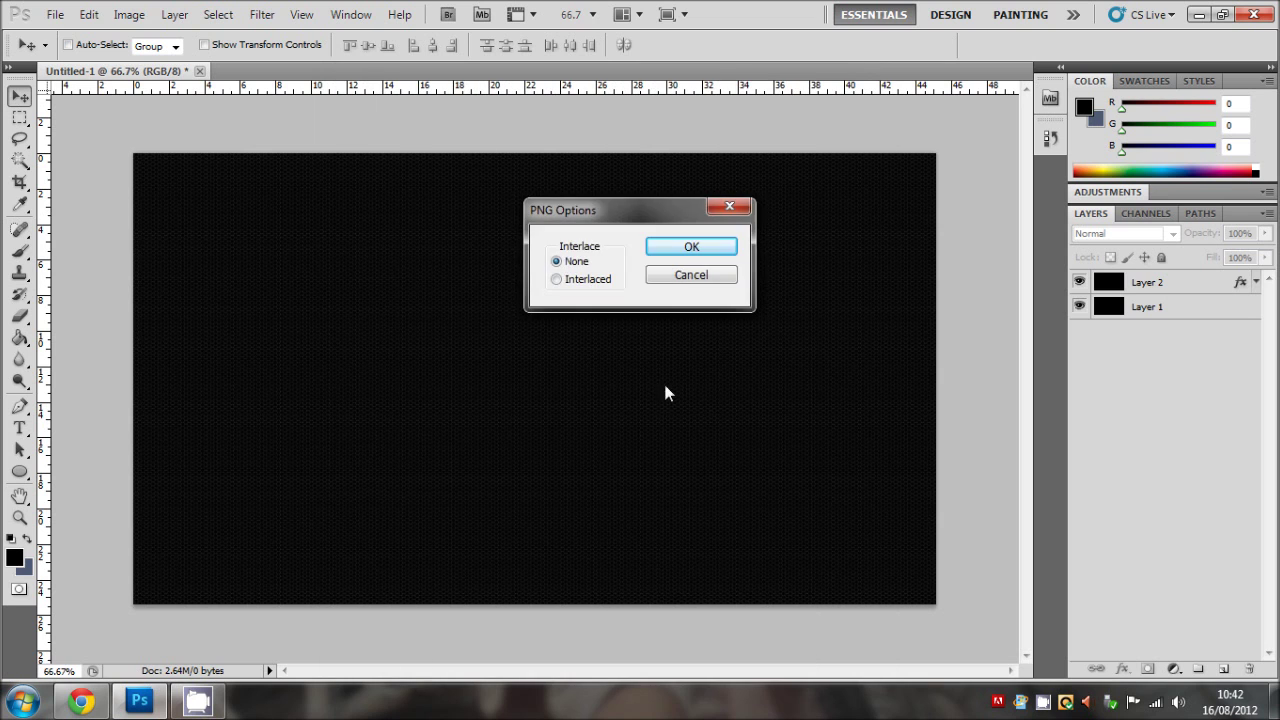
{"action": "left_click", "coordinate": [698, 250]}
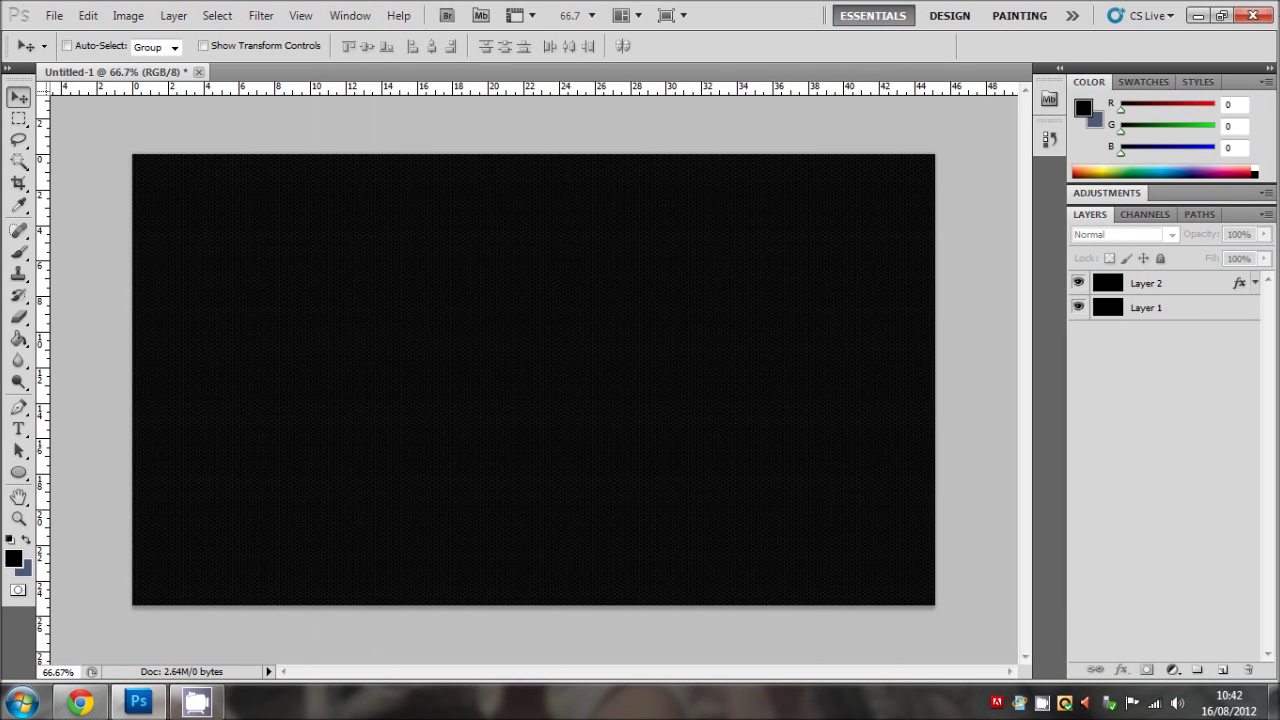
Step: Close Photoshop discarding unsaved changes, then launch After Effects CS6 from the dock
{"action": "left_click", "coordinate": [1254, 16]}
{"action": "left_click", "coordinate": [666, 276]}
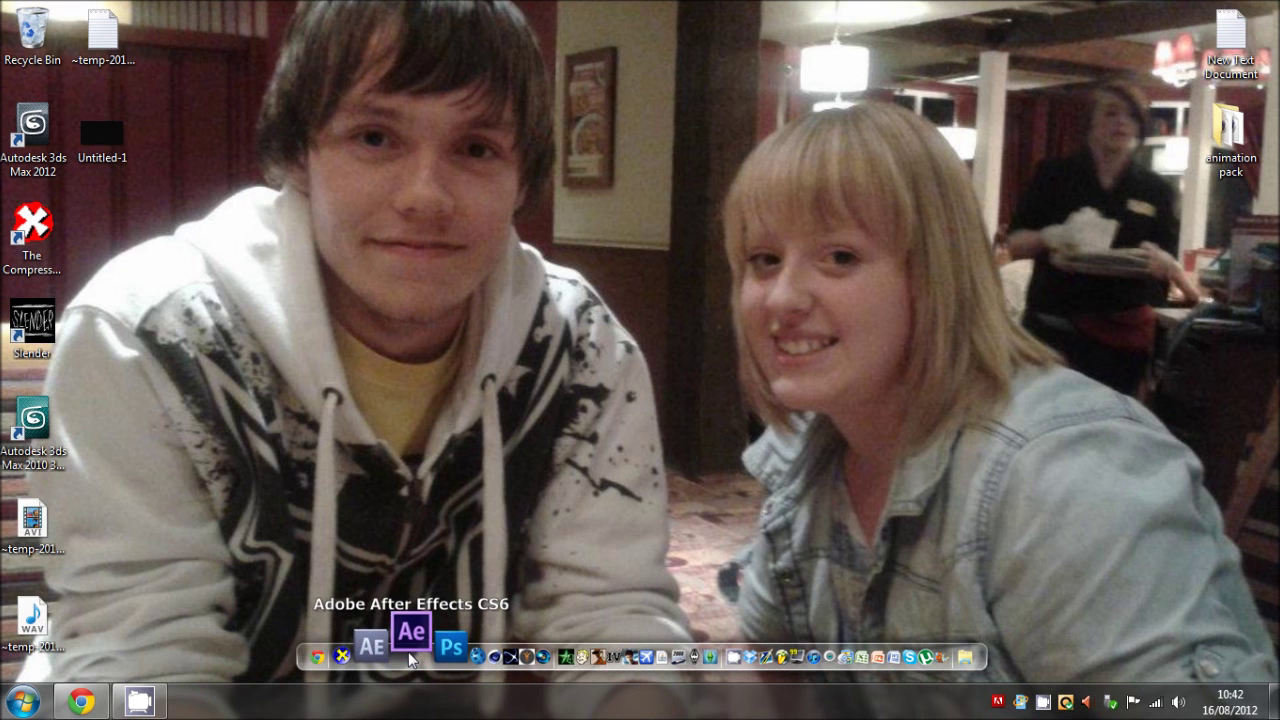
{"action": "left_click", "coordinate": [408, 652]}
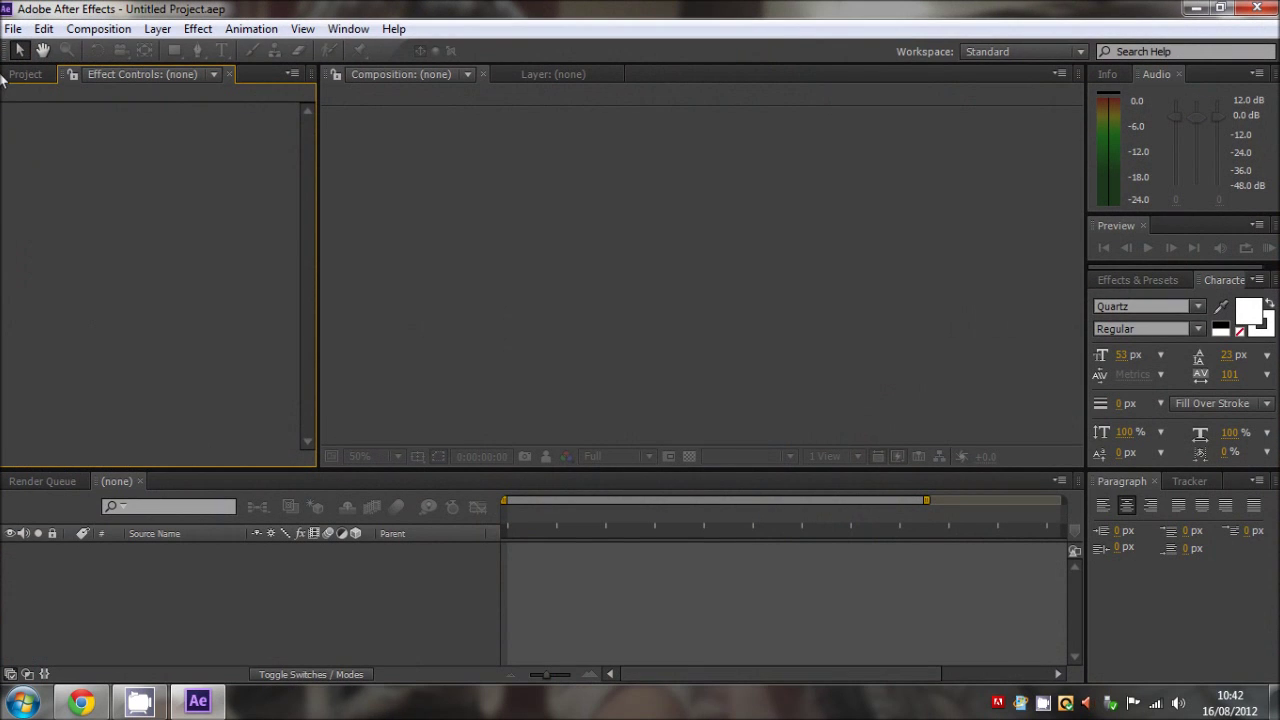
Step: Create Comp 1 at 1280x720, 30 fps, with a 4-second duration
{"action": "left_click", "coordinate": [25, 74]}
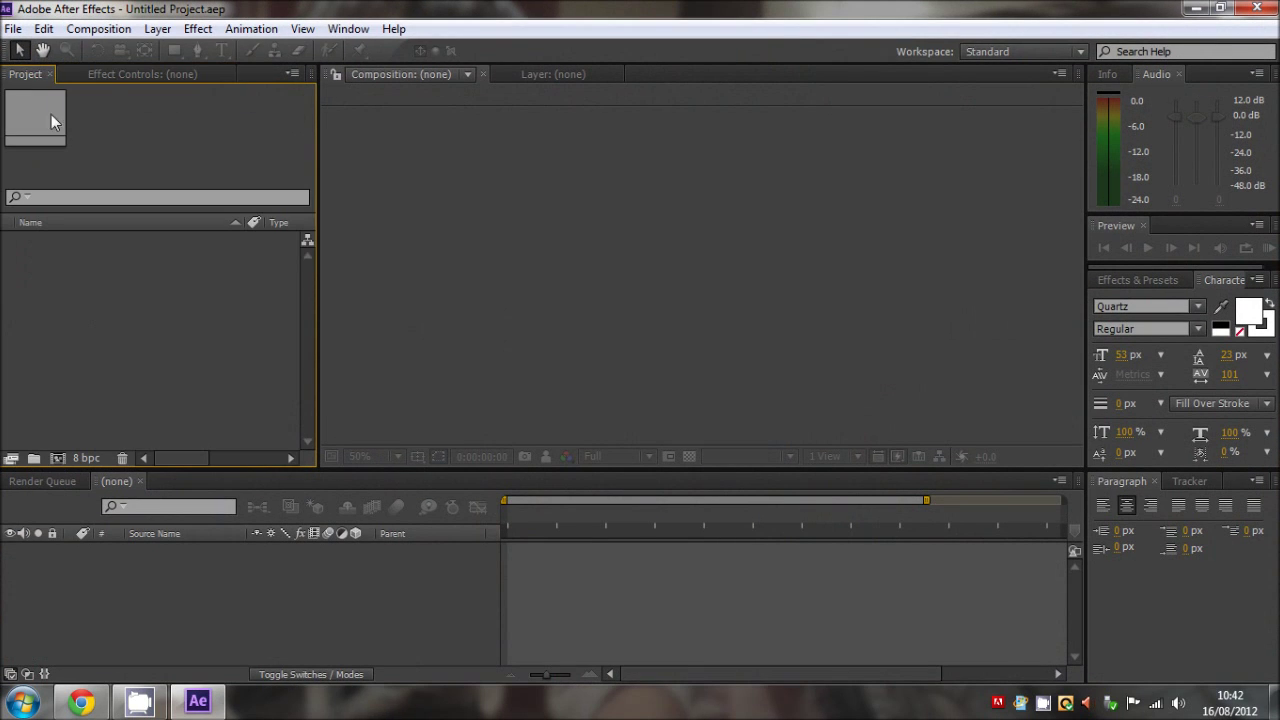
{"action": "left_click", "coordinate": [157, 28]}
{"action": "left_click", "coordinate": [150, 52]}
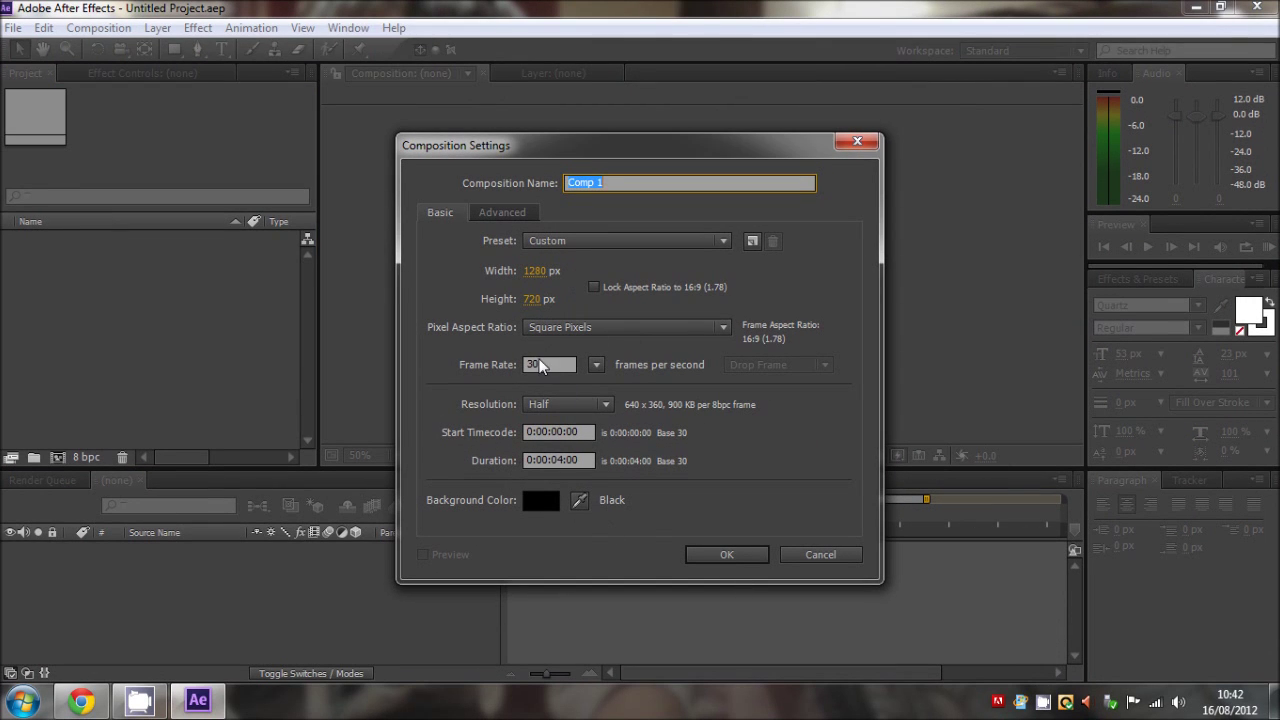
{"action": "left_click", "coordinate": [712, 556]}
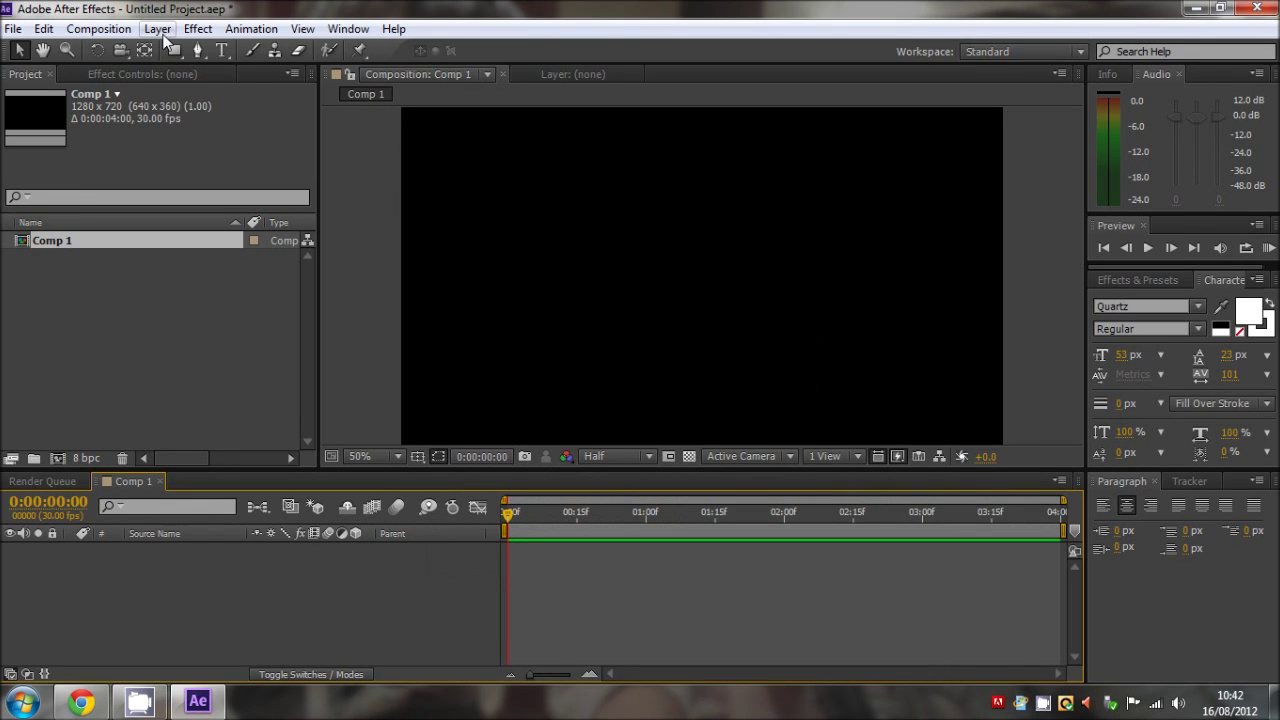
Step: Import Untitled-1.png from the desktop into the After Effects project
{"action": "left_click", "coordinate": [157, 256]}
{"action": "double_click", "coordinate": [222, 9]}
{"action": "left_click", "coordinate": [101, 133]}
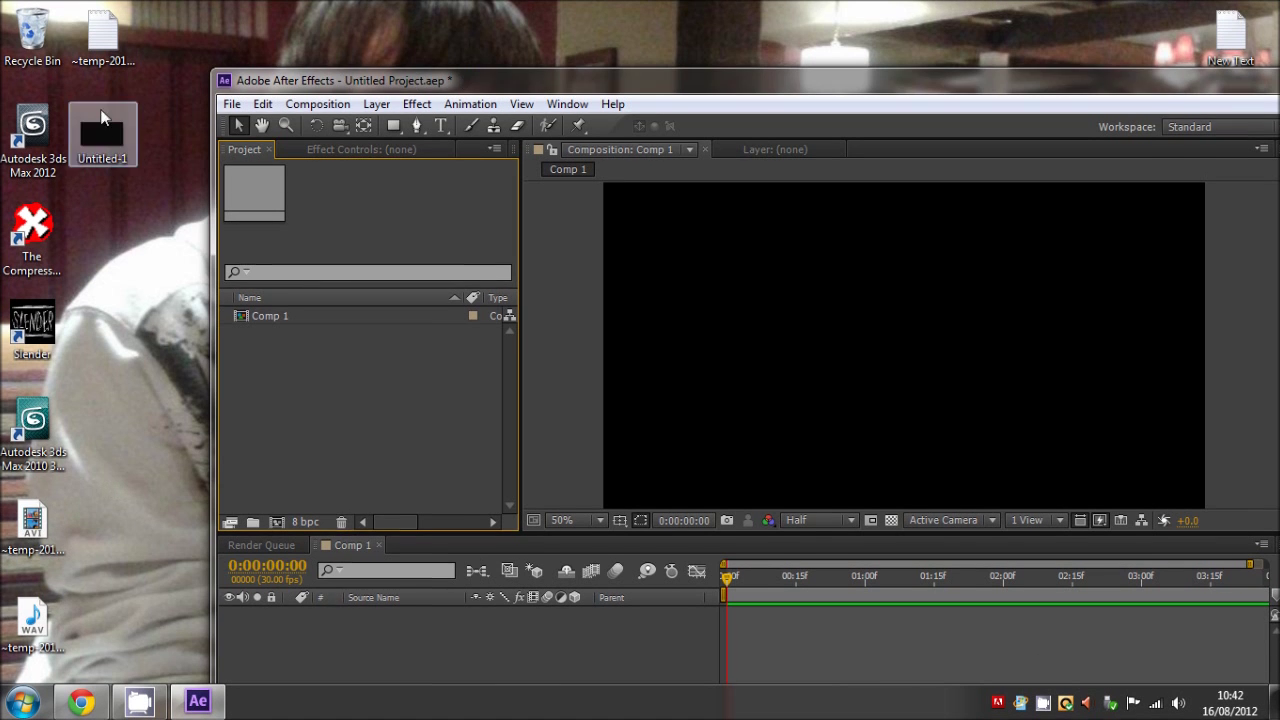
{"action": "left_click_drag", "start_coordinate": [101, 133], "coordinate": [400, 510]}
{"action": "double_click", "coordinate": [606, 82]}
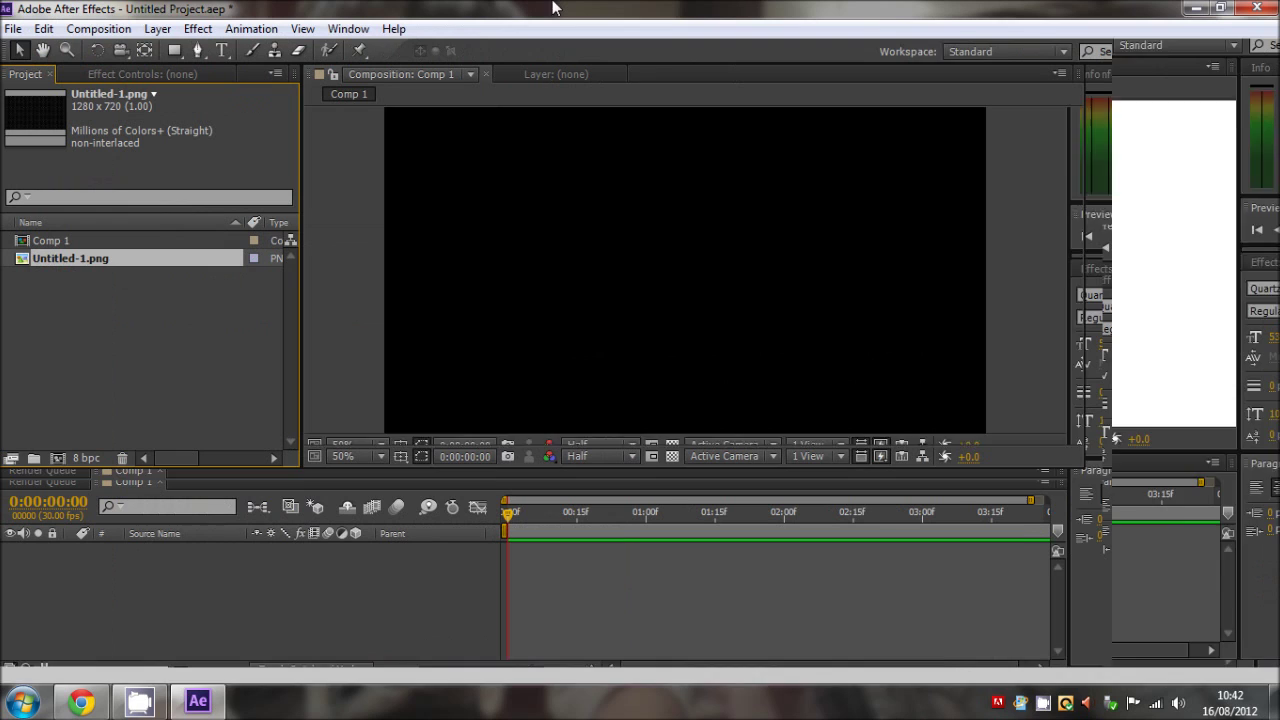
Step: Place Untitled-1.png in Comp 1, then toggle preview resolution to Full and back to Half
{"action": "left_click_drag", "start_coordinate": [114, 257], "coordinate": [192, 606]}
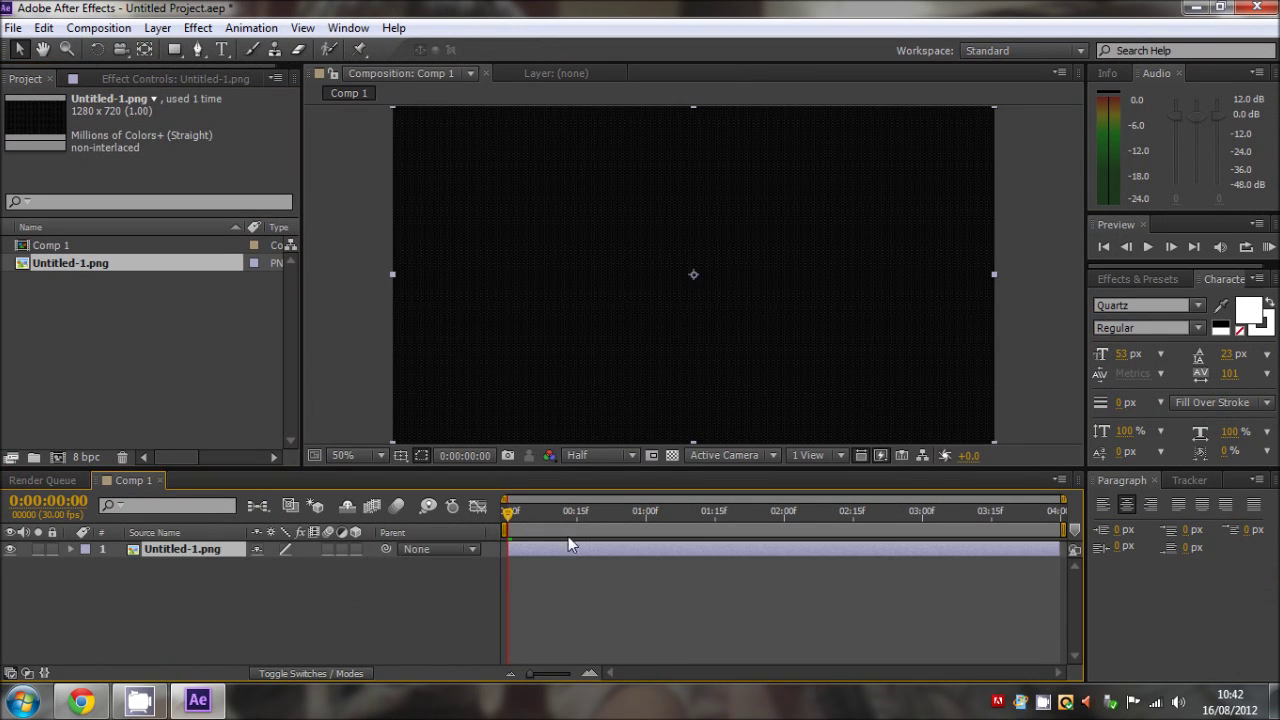
{"action": "left_click", "coordinate": [1024, 293]}
{"action": "scroll", "coordinate": [610, 367], "scroll_direction": "up", "scroll_amount": 2}
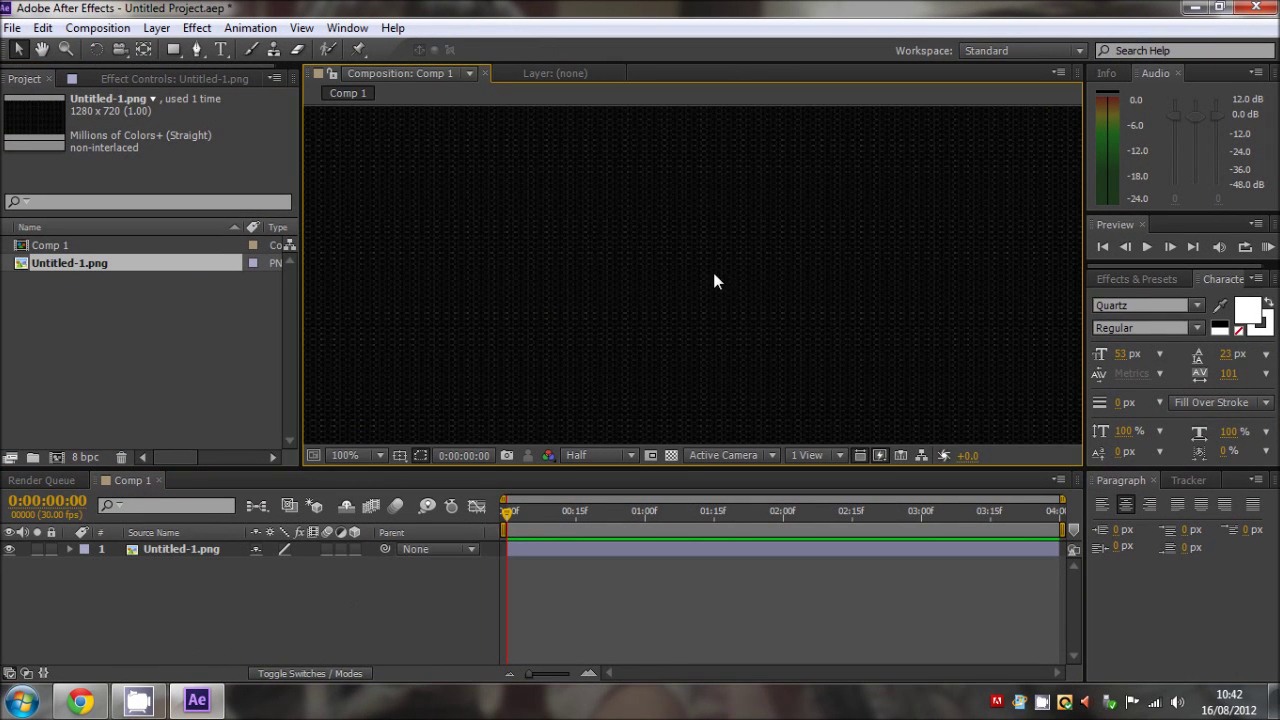
{"action": "left_click", "coordinate": [582, 455]}
{"action": "left_click", "coordinate": [598, 505]}
{"action": "left_click", "coordinate": [588, 457]}
{"action": "left_click", "coordinate": [586, 526]}
{"action": "scroll", "coordinate": [596, 384], "scroll_direction": "down", "scroll_amount": 2}
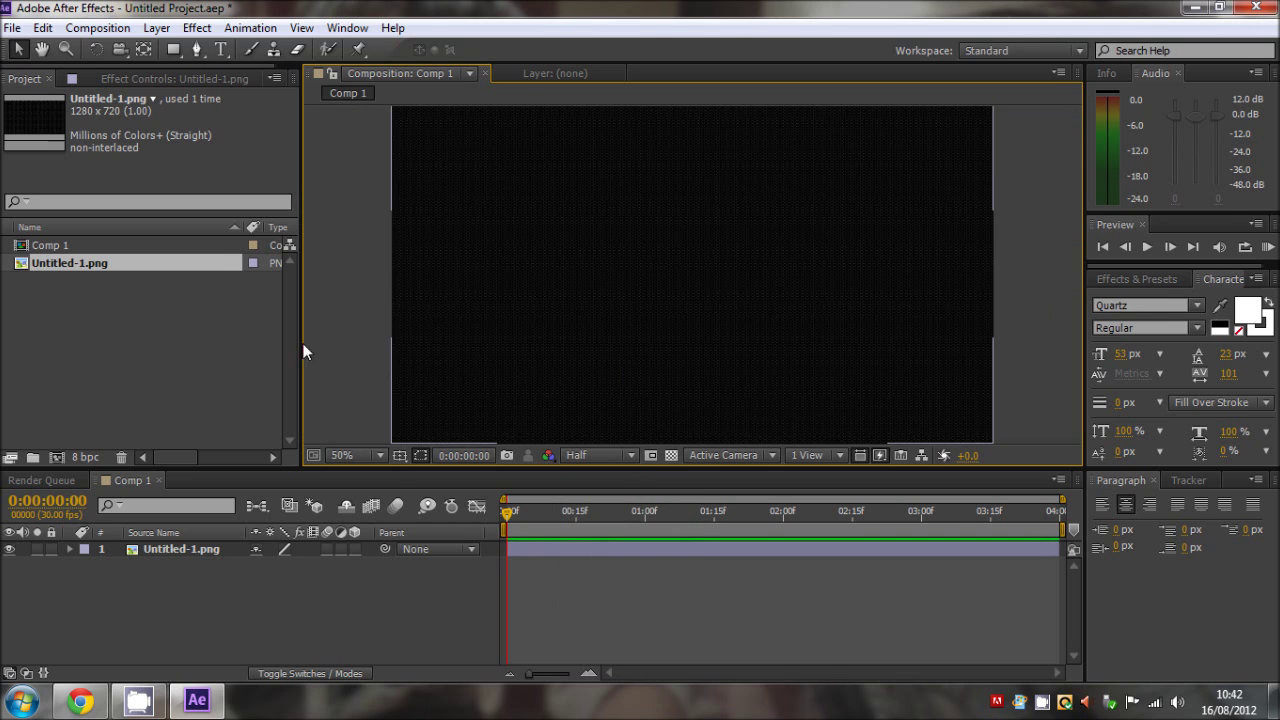
Step: Add a 720×720 solid coloured 476E3E above the honeycomb background
{"action": "left_click", "coordinate": [157, 28]}
{"action": "mouse_move", "coordinate": [200, 41]}
{"action": "left_click", "coordinate": [605, 59]}
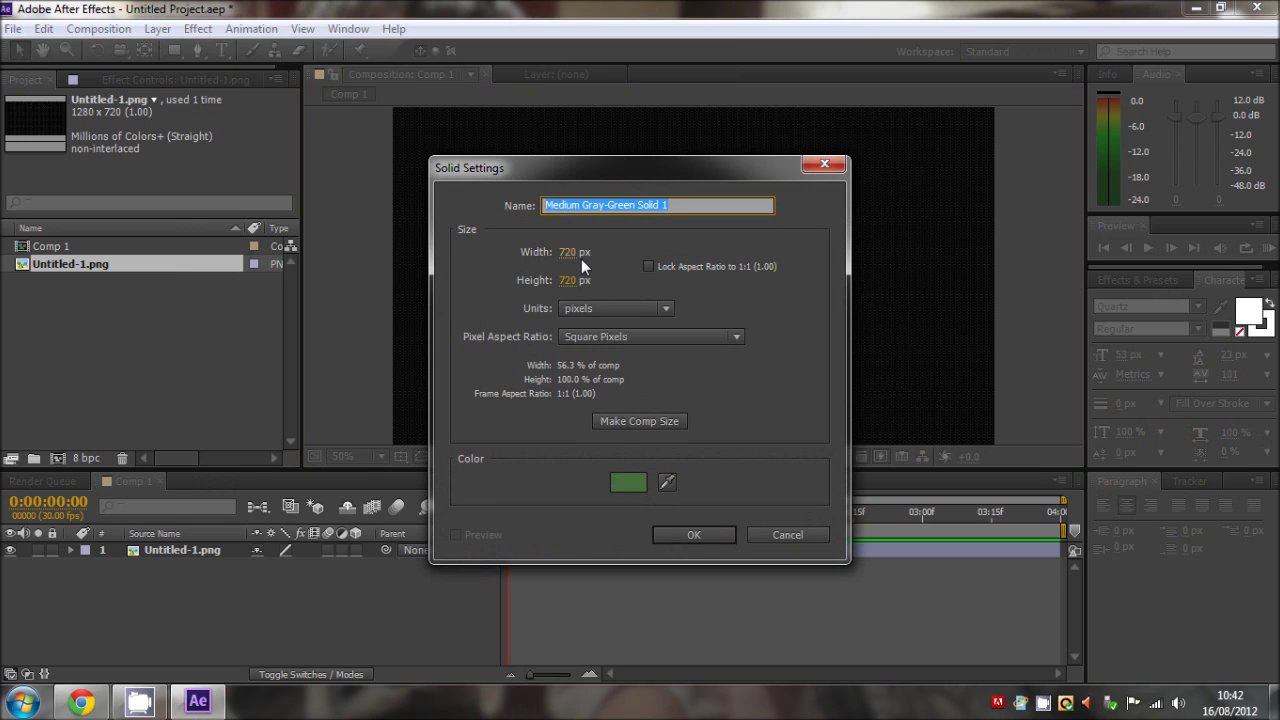
{"action": "left_click", "coordinate": [665, 205]}
{"action": "key", "text": "BackSpace"}
{"action": "key", "text": "BackSpace"}
{"action": "left_click", "coordinate": [627, 483]}
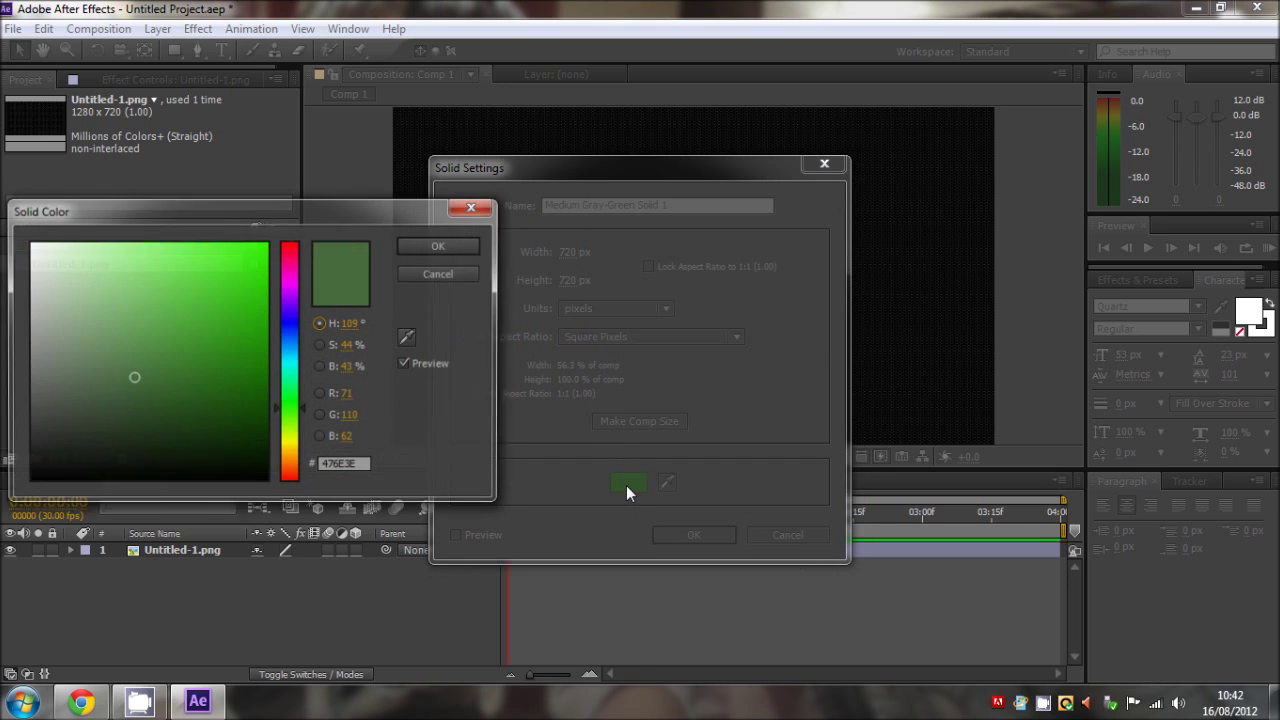
{"action": "left_click", "coordinate": [363, 470]}
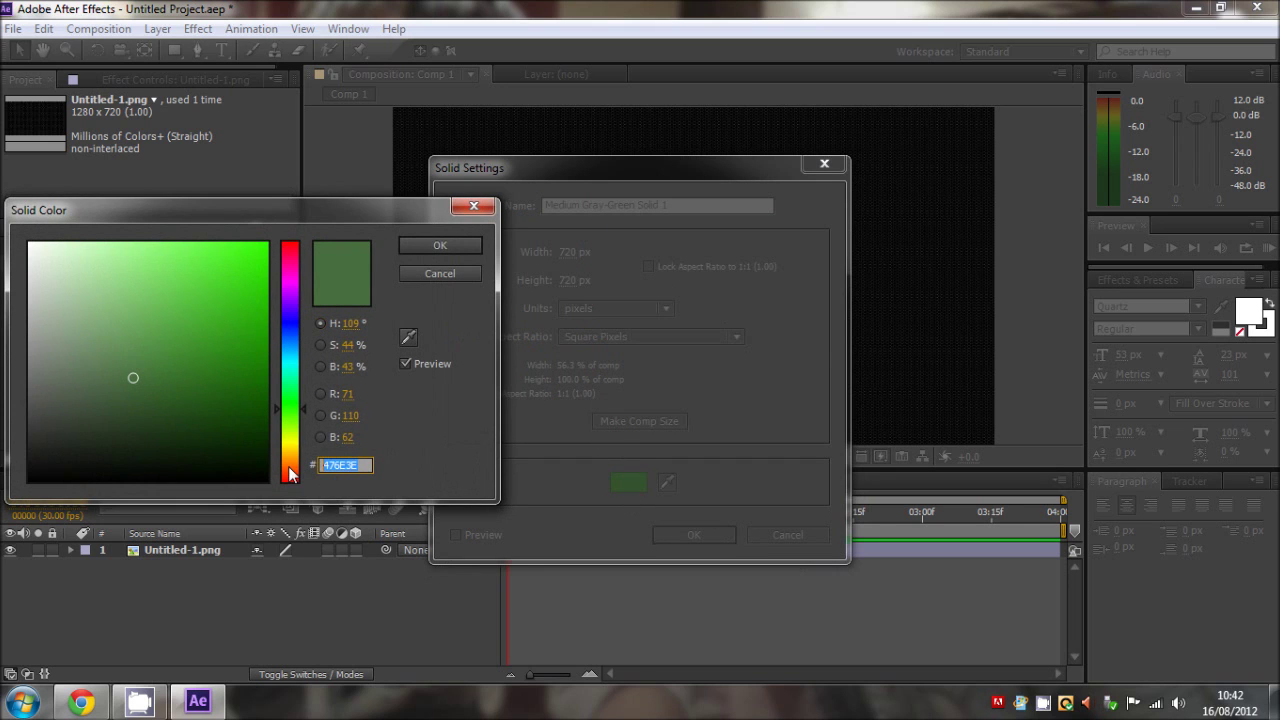
{"action": "left_click", "coordinate": [366, 471]}
{"action": "left_click", "coordinate": [440, 247]}
{"action": "left_click", "coordinate": [702, 532]}
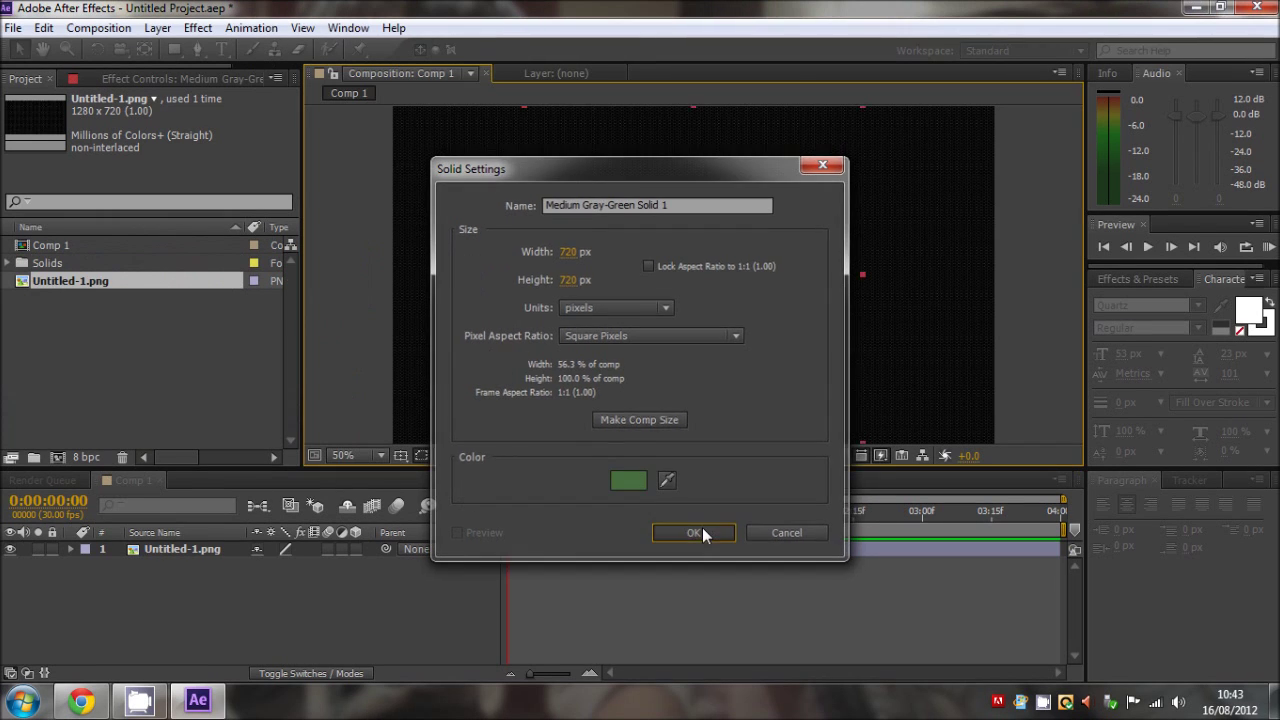
Step: Add a full circular mask, duplicate it, and set Mask 2 to Subtract with -30 expansion
{"action": "left_click_drag", "start_coordinate": [174, 50], "coordinate": [229, 89]}
{"action": "double_click", "coordinate": [174, 50]}
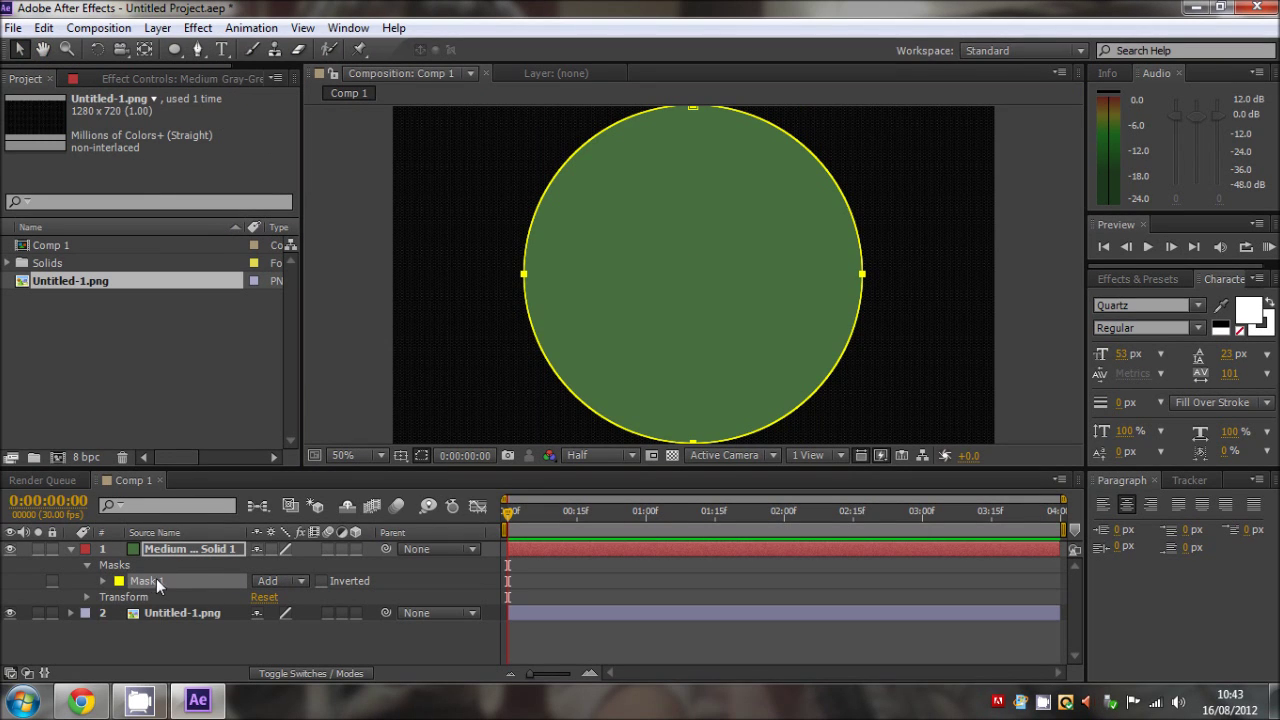
{"action": "key", "text": "ctrl+d"}
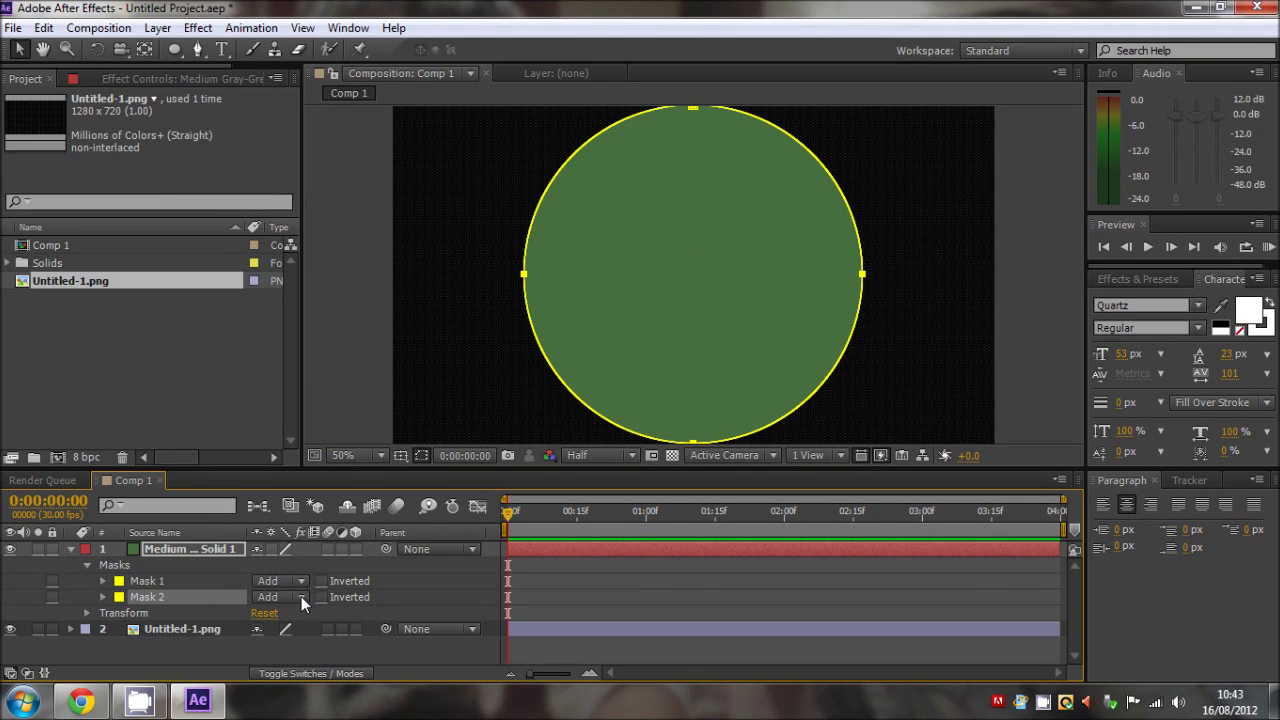
{"action": "left_click", "coordinate": [301, 596]}
{"action": "left_click", "coordinate": [305, 494]}
{"action": "left_click", "coordinate": [182, 547]}
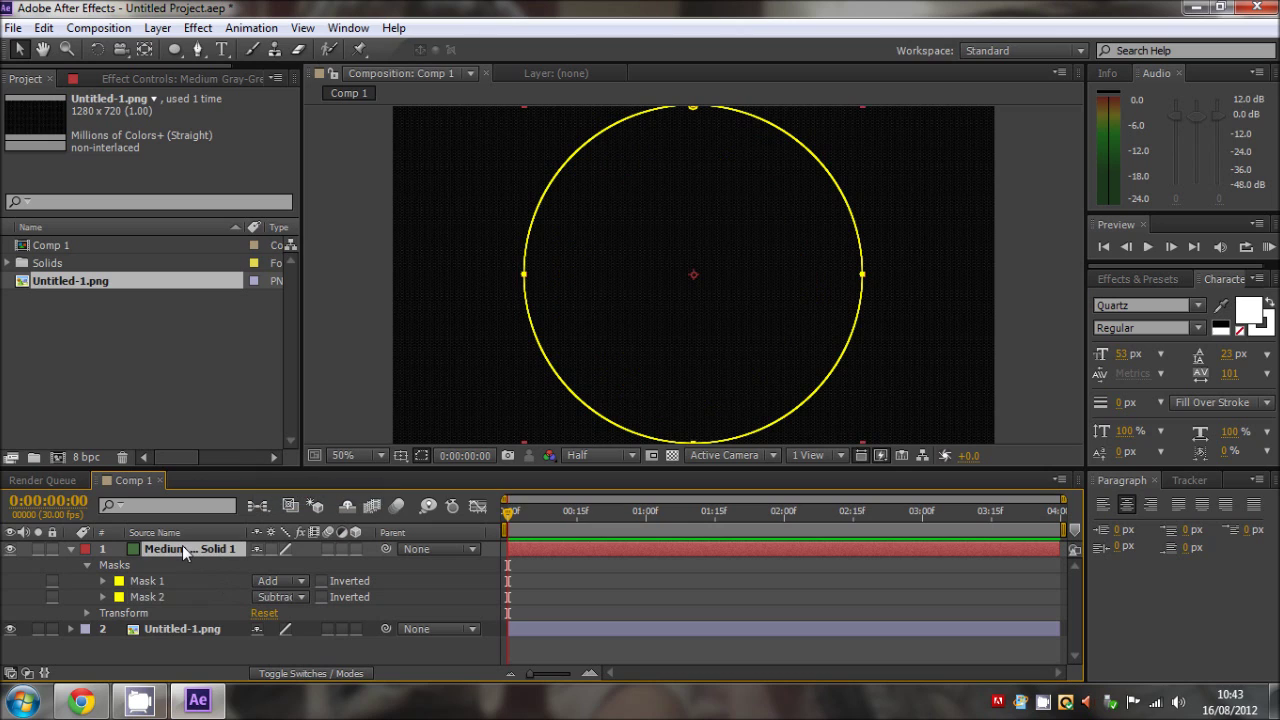
{"action": "left_click", "coordinate": [102, 596]}
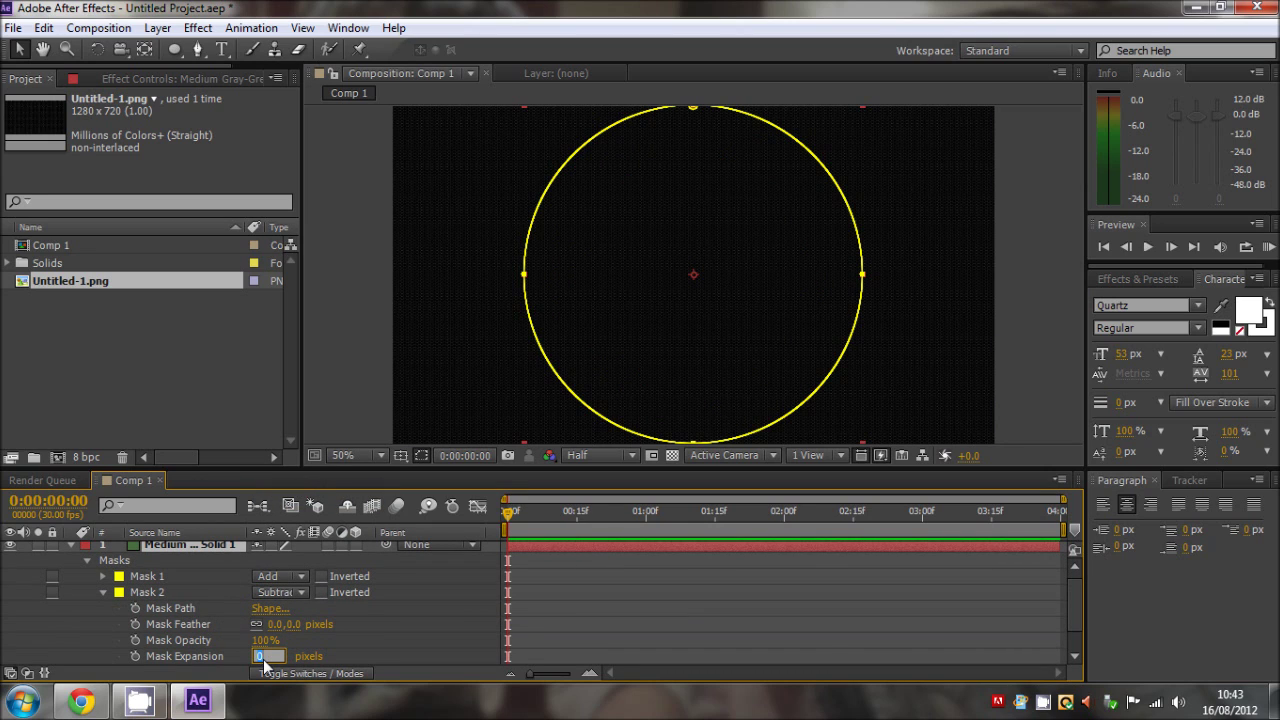
{"action": "type", "text": "-30"}
{"action": "left_click", "coordinate": [180, 544]}
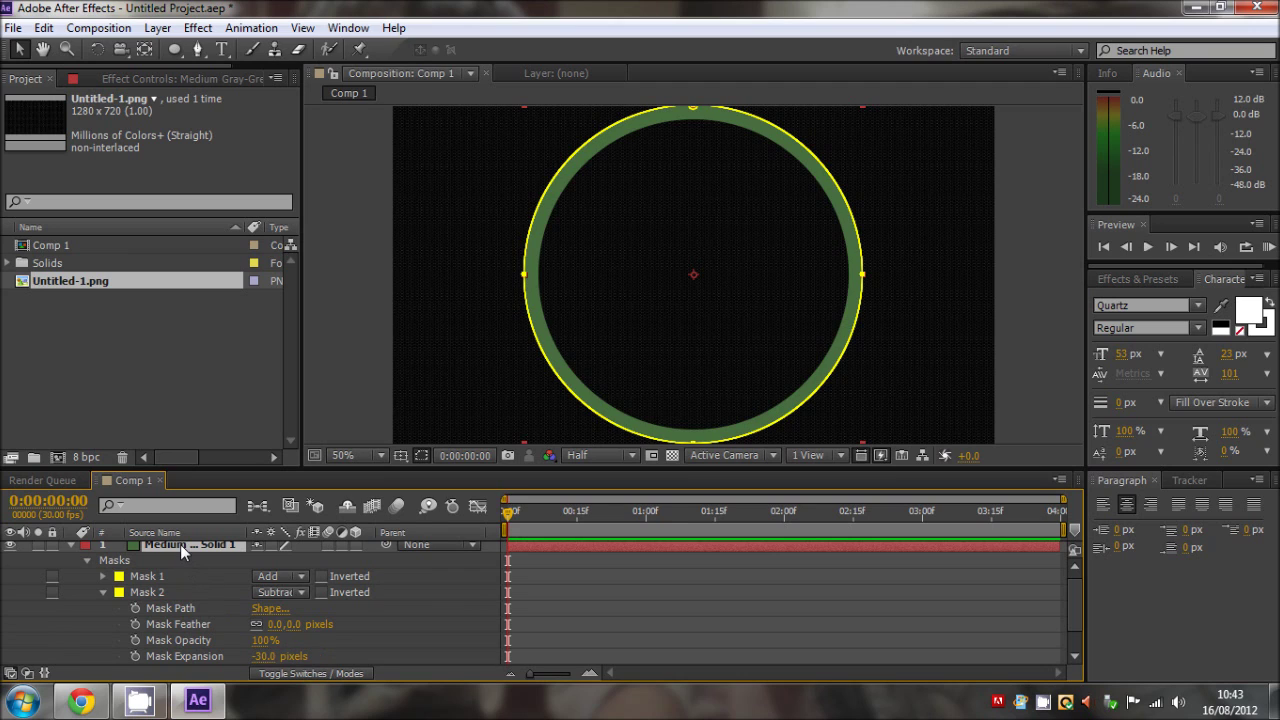
Step: Scale the ring to 40% and change Mask 2's expansion to -90 pixels
{"action": "key", "text": "s"}
{"action": "left_click_drag", "start_coordinate": [311, 567], "coordinate": [244, 567]}
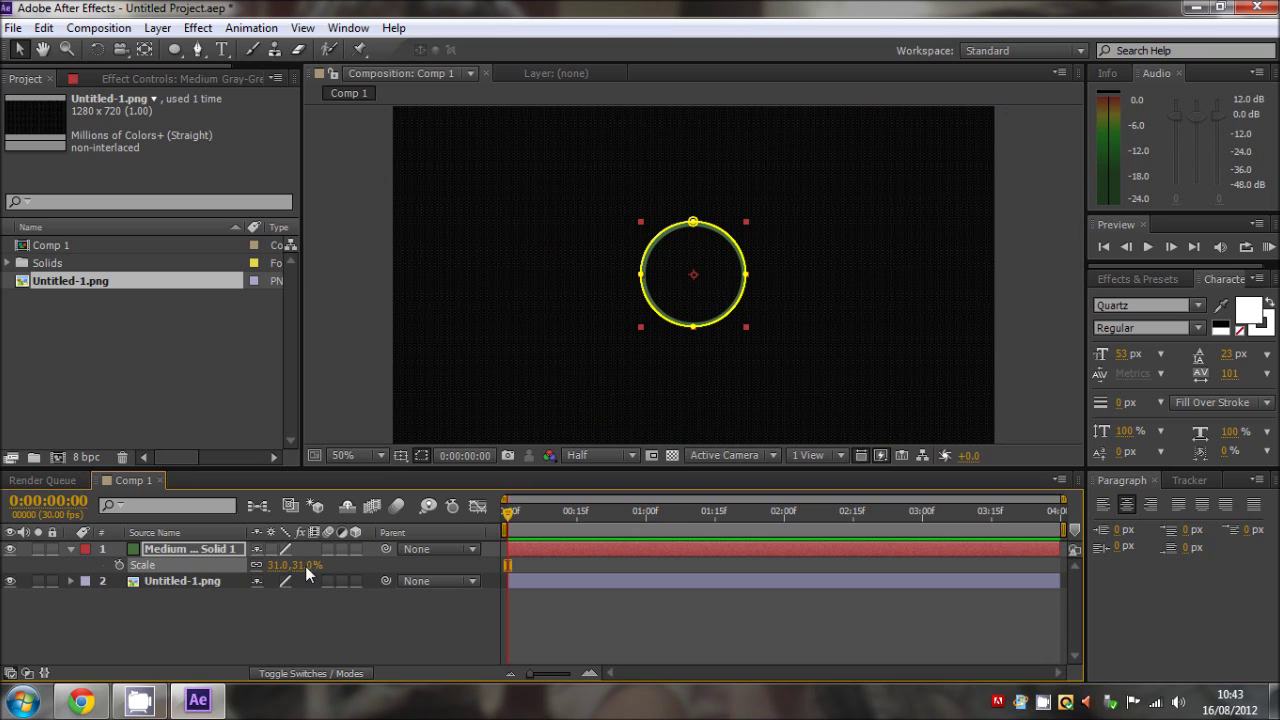
{"action": "left_click", "coordinate": [216, 552]}
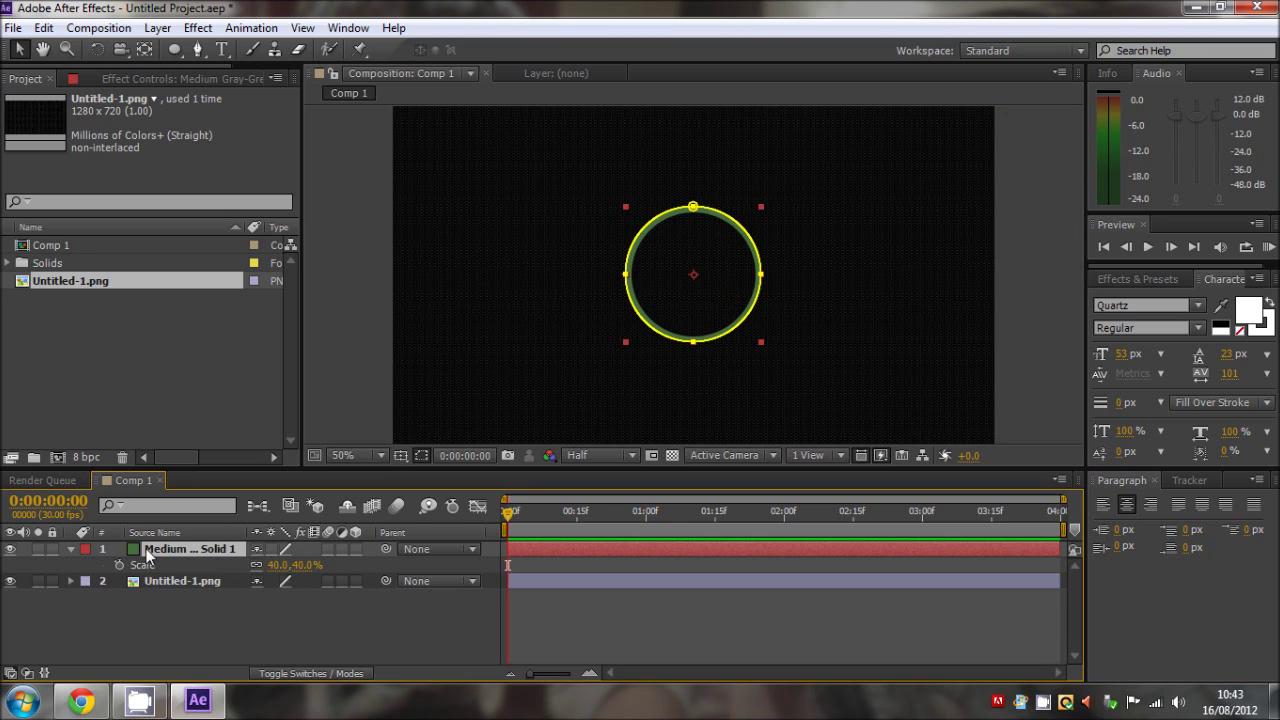
{"action": "key", "text": "m"}
{"action": "key", "text": "m"}
{"action": "scroll", "coordinate": [279, 649], "scroll_direction": "down", "scroll_amount": 2}
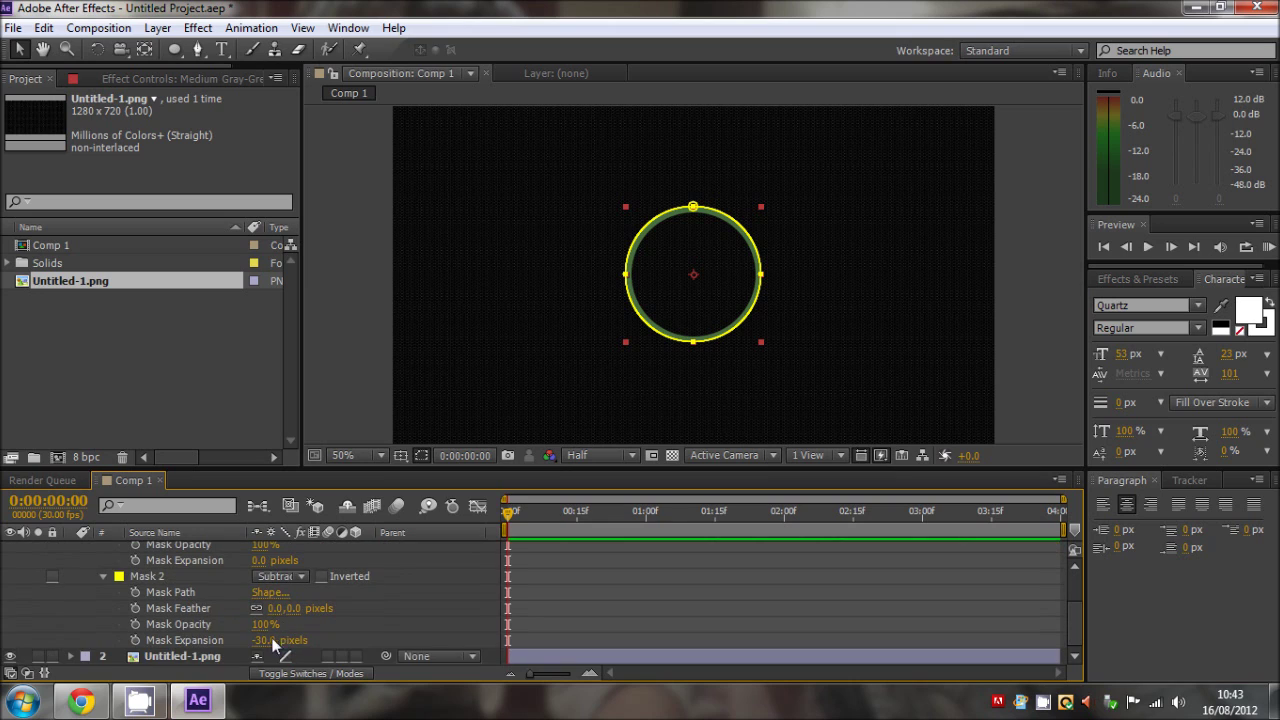
{"action": "left_click_drag", "start_coordinate": [270, 638], "coordinate": [217, 652]}
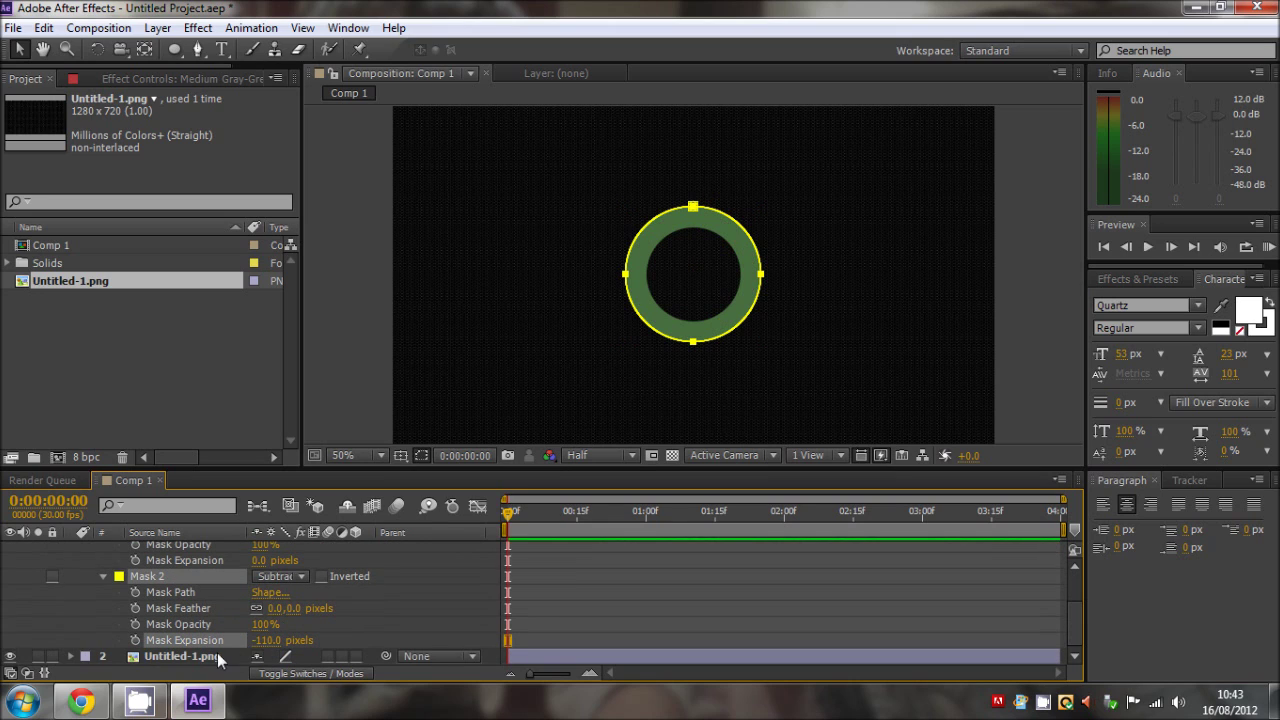
{"action": "left_click", "coordinate": [274, 646]}
{"action": "type", "text": "-90"}
{"action": "left_click", "coordinate": [358, 364]}
{"action": "left_click", "coordinate": [855, 284]}
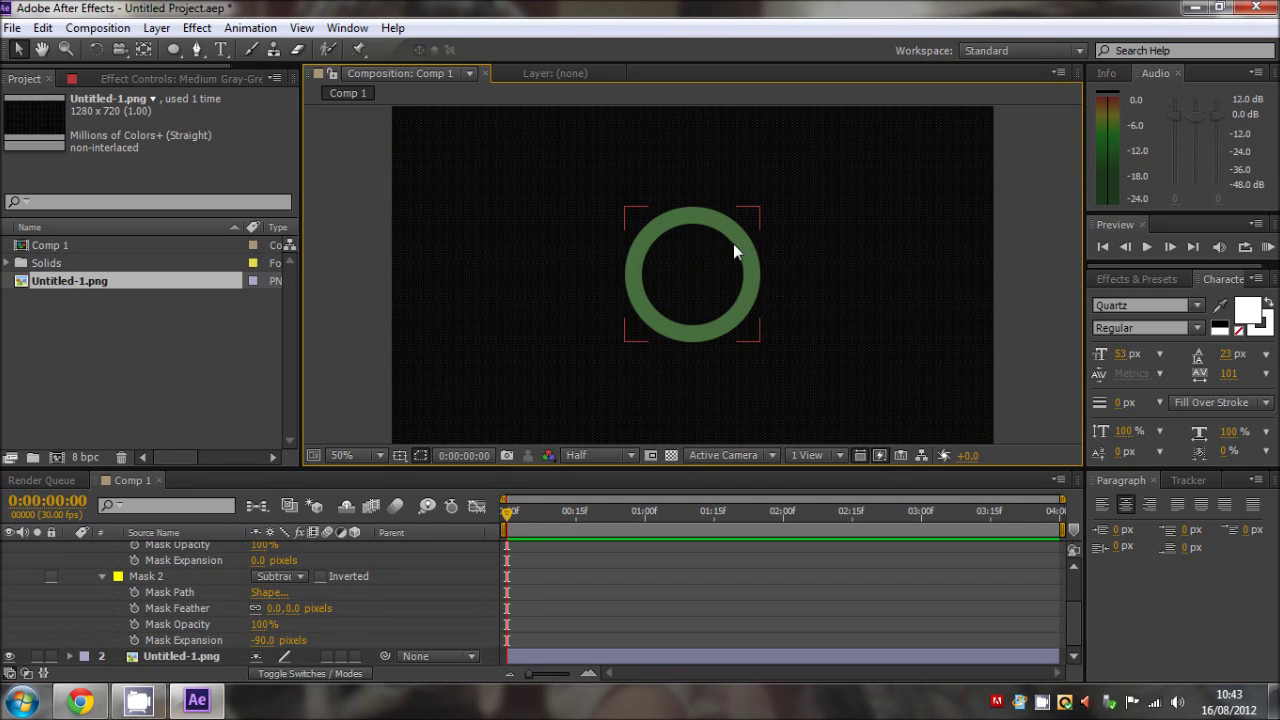
Step: Draw a closed Pen mask enclosing the ring's left and right sides
{"action": "key", "text": "period"}
{"action": "scroll", "coordinate": [145, 590], "scroll_direction": "up", "scroll_amount": 2}
{"action": "left_click", "coordinate": [145, 565]}
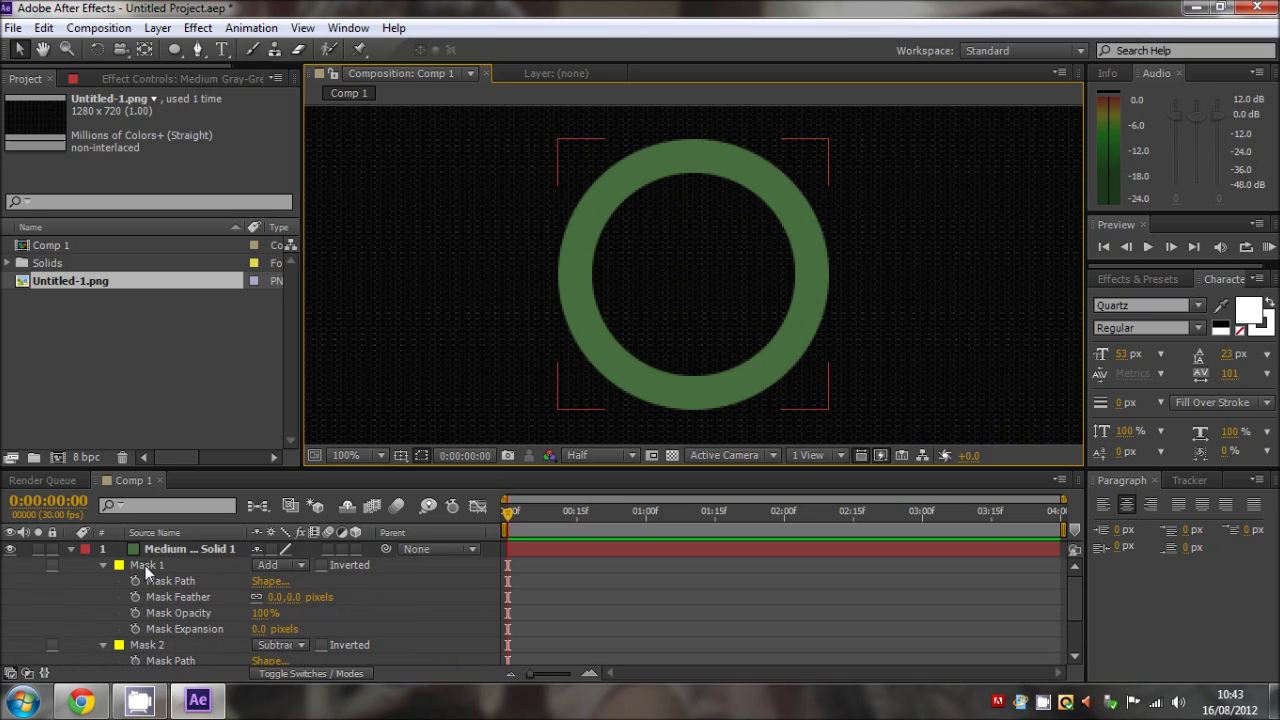
{"action": "left_click", "coordinate": [193, 52]}
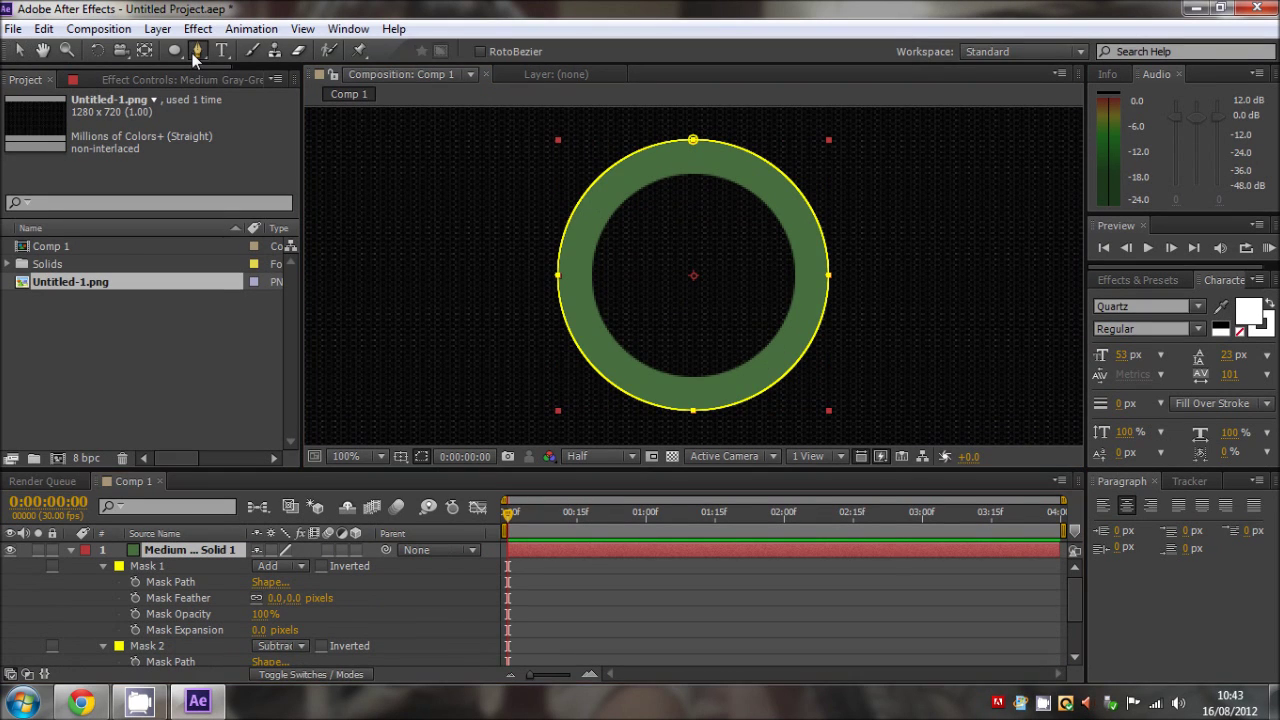
{"action": "left_click", "coordinate": [618, 127]}
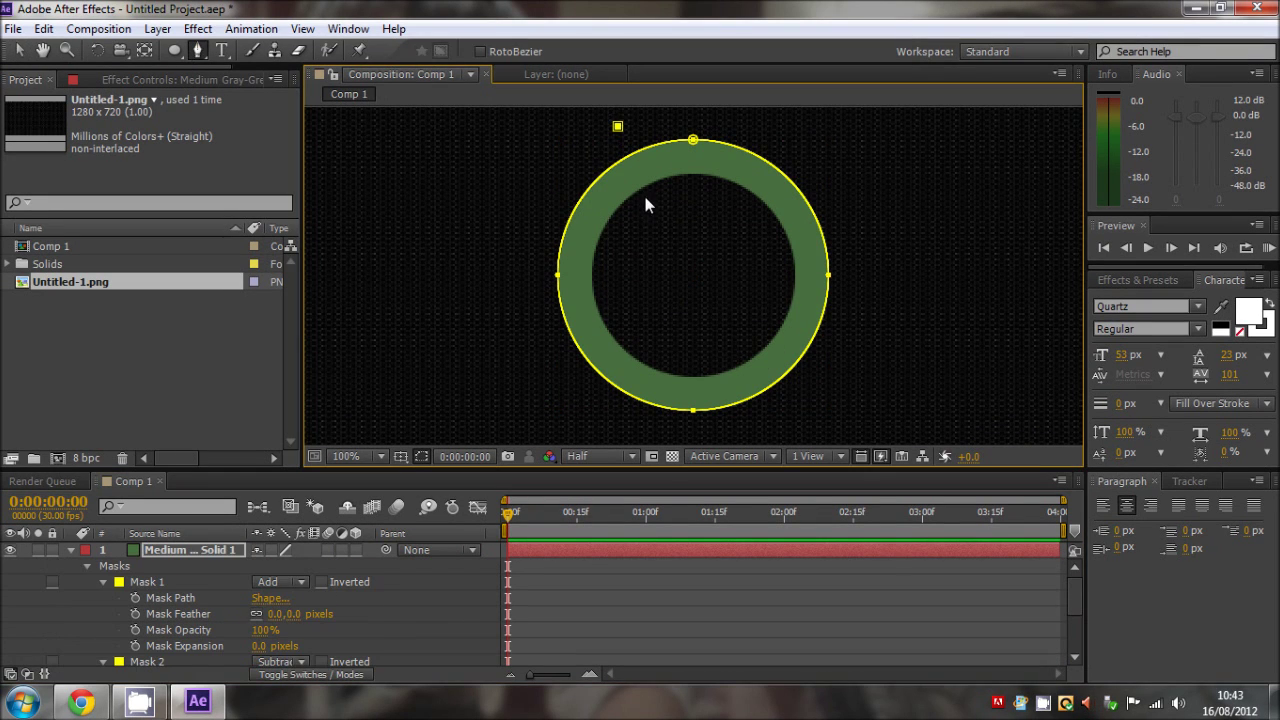
{"action": "left_click", "coordinate": [731, 204]}
{"action": "left_click", "coordinate": [755, 122]}
{"action": "left_click", "coordinate": [857, 174]}
{"action": "left_click", "coordinate": [903, 313]}
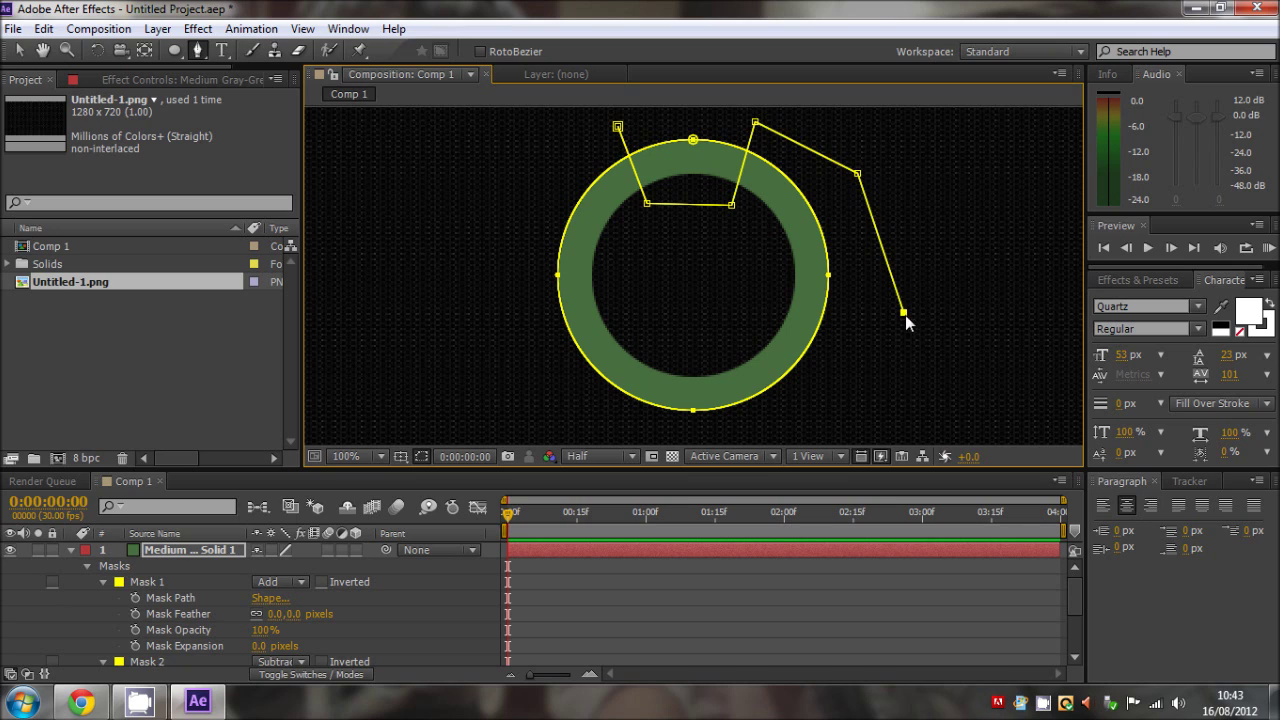
{"action": "left_click", "coordinate": [769, 428]}
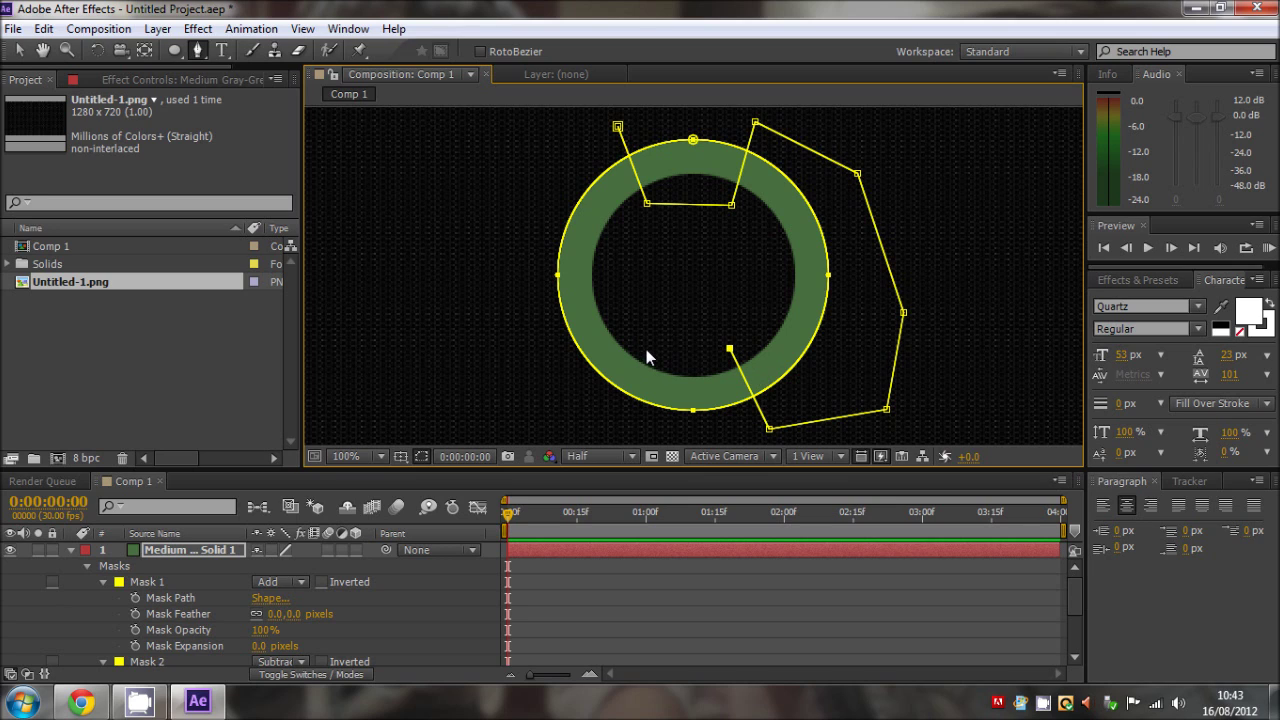
{"action": "left_click", "coordinate": [601, 416]}
{"action": "left_click", "coordinate": [441, 301]}
{"action": "left_click", "coordinate": [617, 127]}
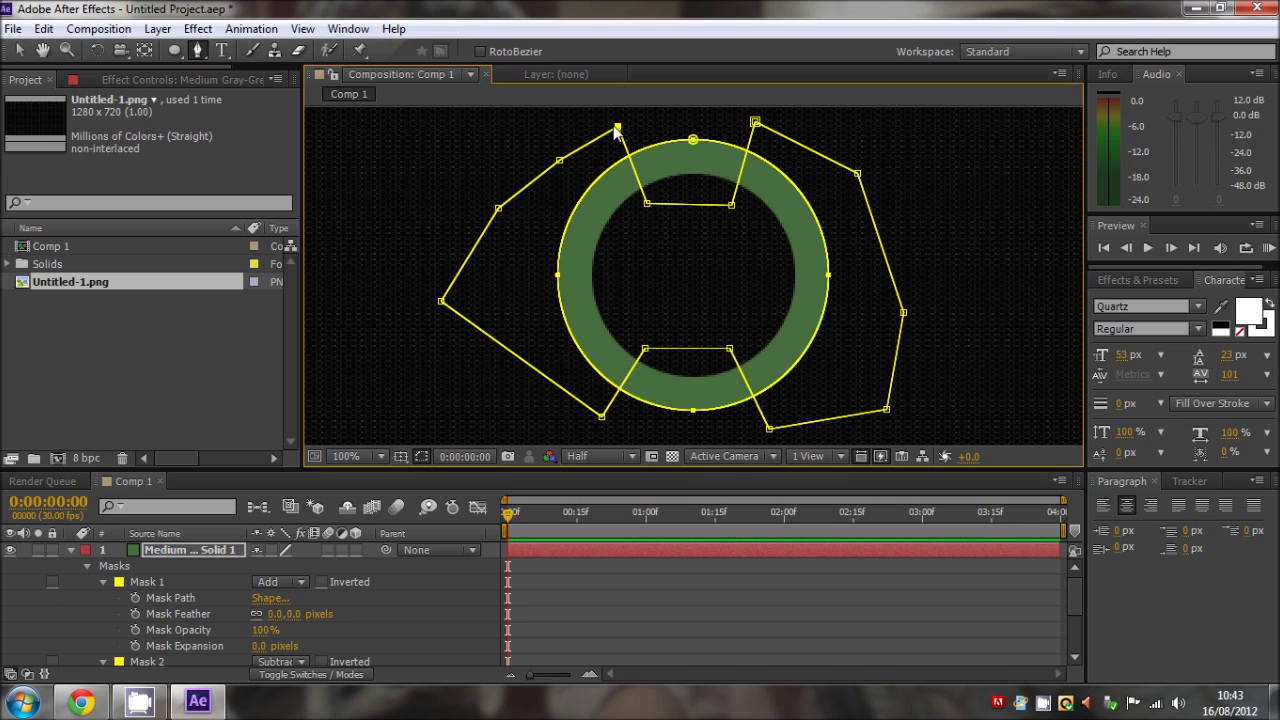
Step: Set Mask 3 to Subtract, leaving only top and bottom arcs
{"action": "scroll", "coordinate": [301, 591], "scroll_direction": "down", "scroll_amount": 3}
{"action": "scroll", "coordinate": [301, 626], "scroll_direction": "down", "scroll_amount": 3}
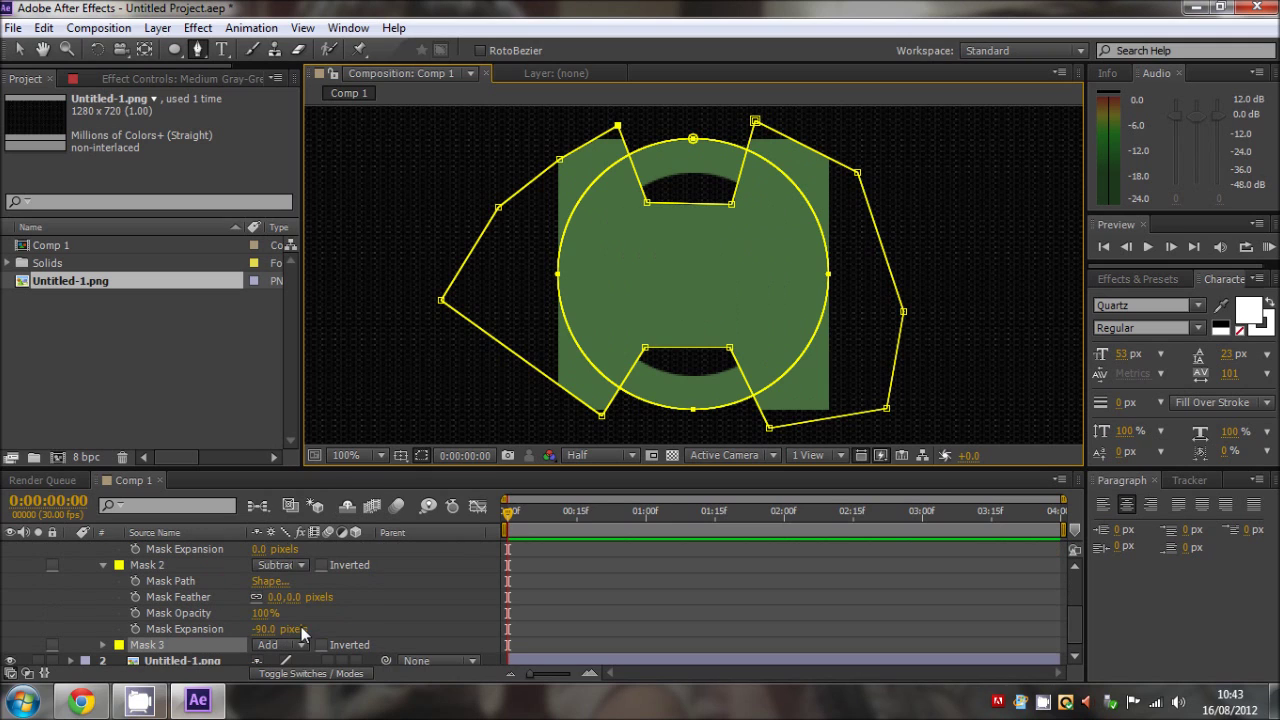
{"action": "left_click", "coordinate": [301, 645]}
{"action": "left_click", "coordinate": [327, 545]}
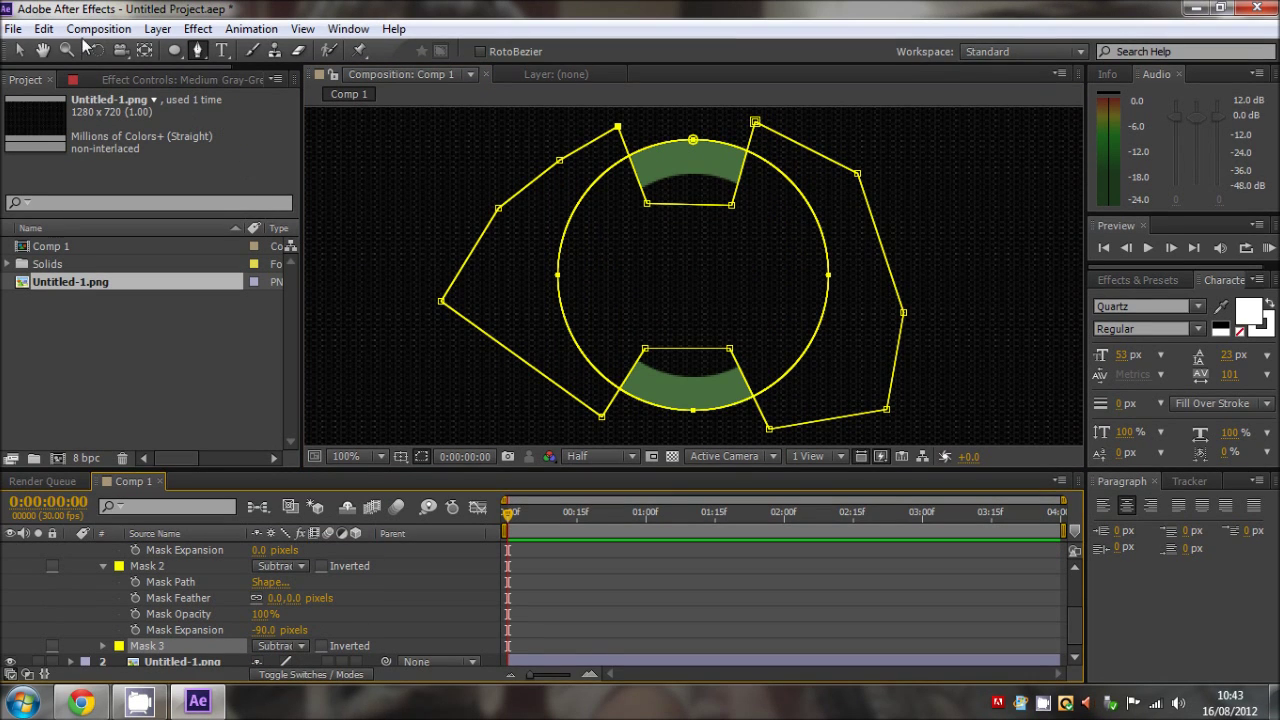
Step: Adjust Mask 3's vertices to even out the top and bottom arcs
{"action": "left_click", "coordinate": [21, 51]}
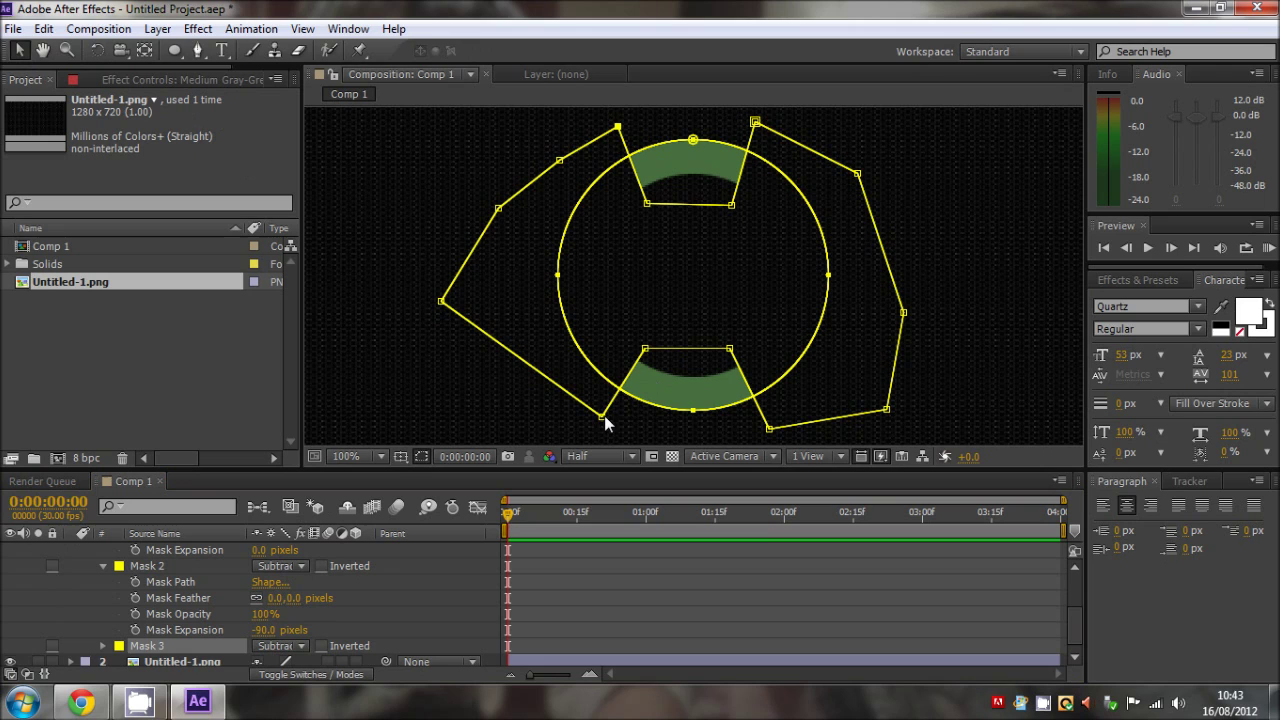
{"action": "left_click_drag", "start_coordinate": [602, 417], "coordinate": [607, 423]}
{"action": "left_click_drag", "start_coordinate": [645, 349], "coordinate": [652, 348]}
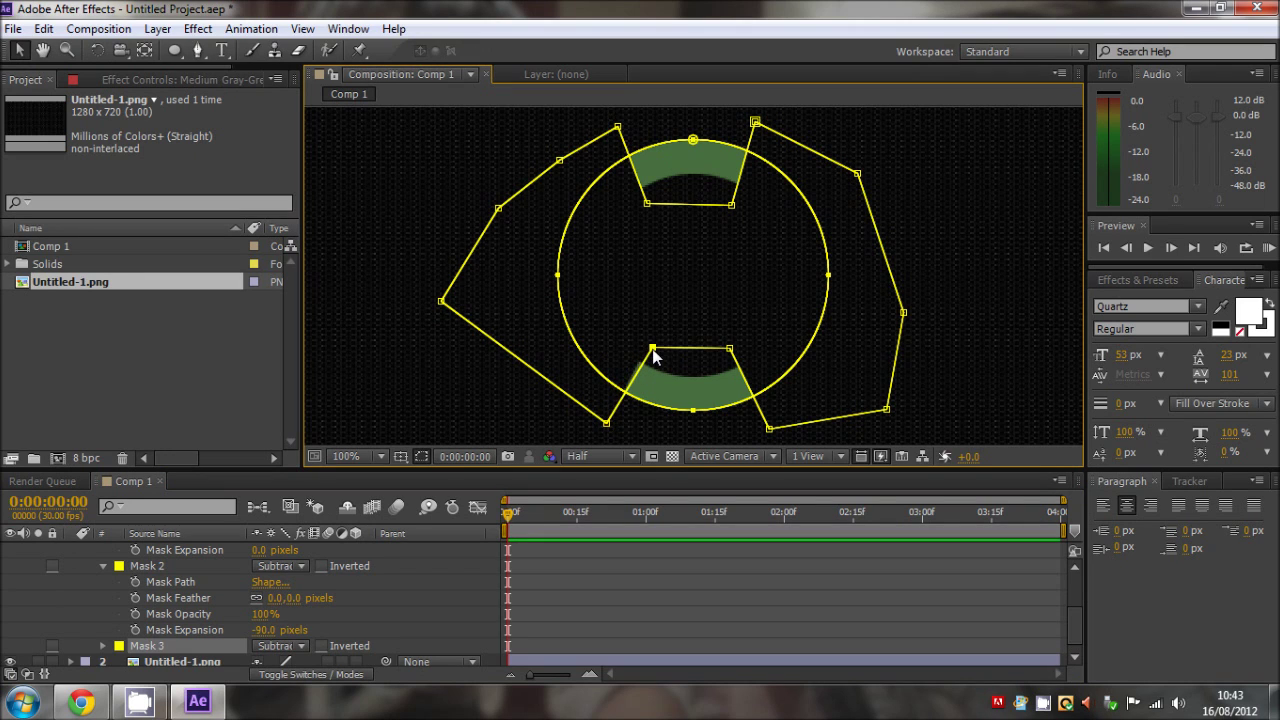
{"action": "left_click_drag", "start_coordinate": [768, 430], "coordinate": [782, 426]}
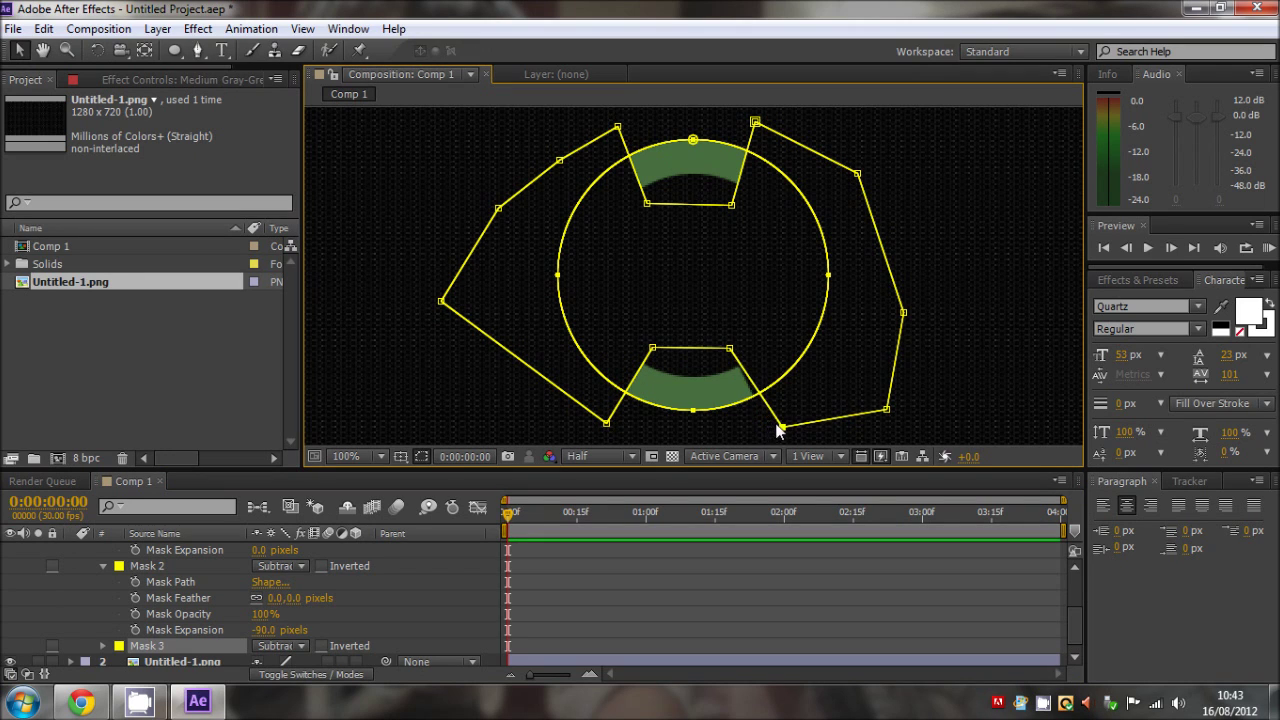
{"action": "left_click", "coordinate": [730, 348]}
{"action": "left_click_drag", "start_coordinate": [641, 211], "coordinate": [649, 213]}
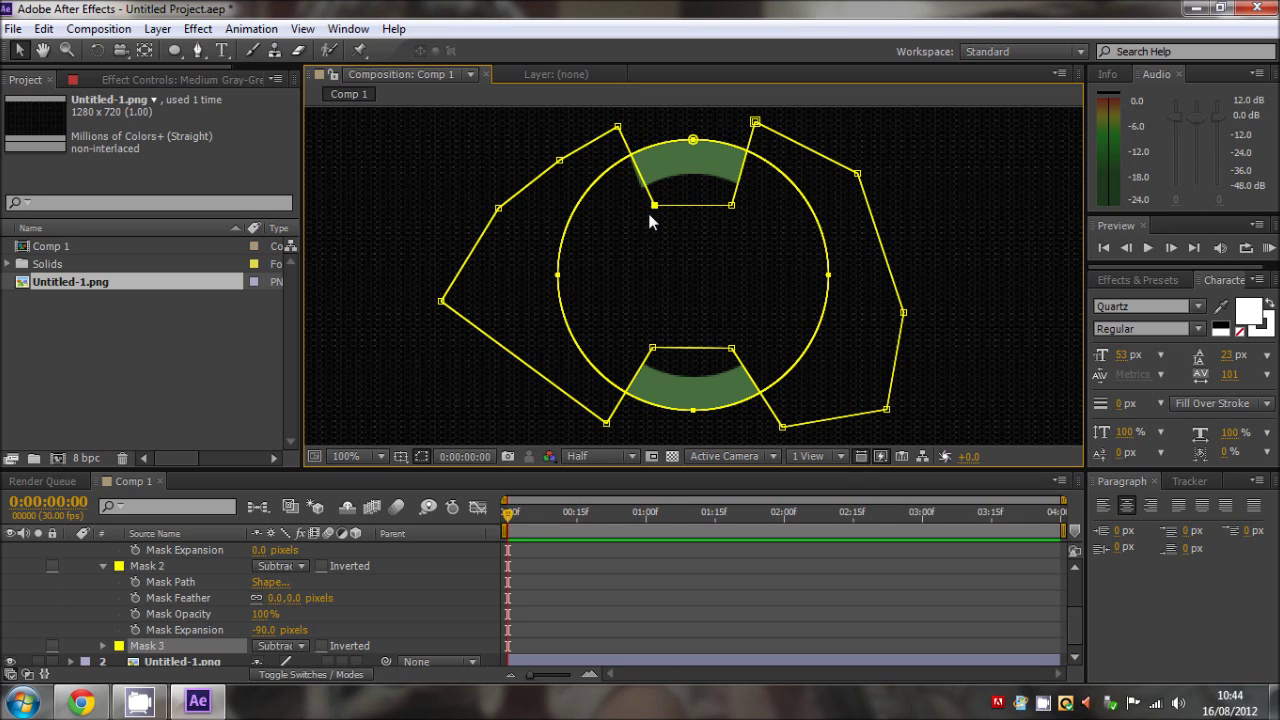
{"action": "left_click_drag", "start_coordinate": [617, 127], "coordinate": [611, 129]}
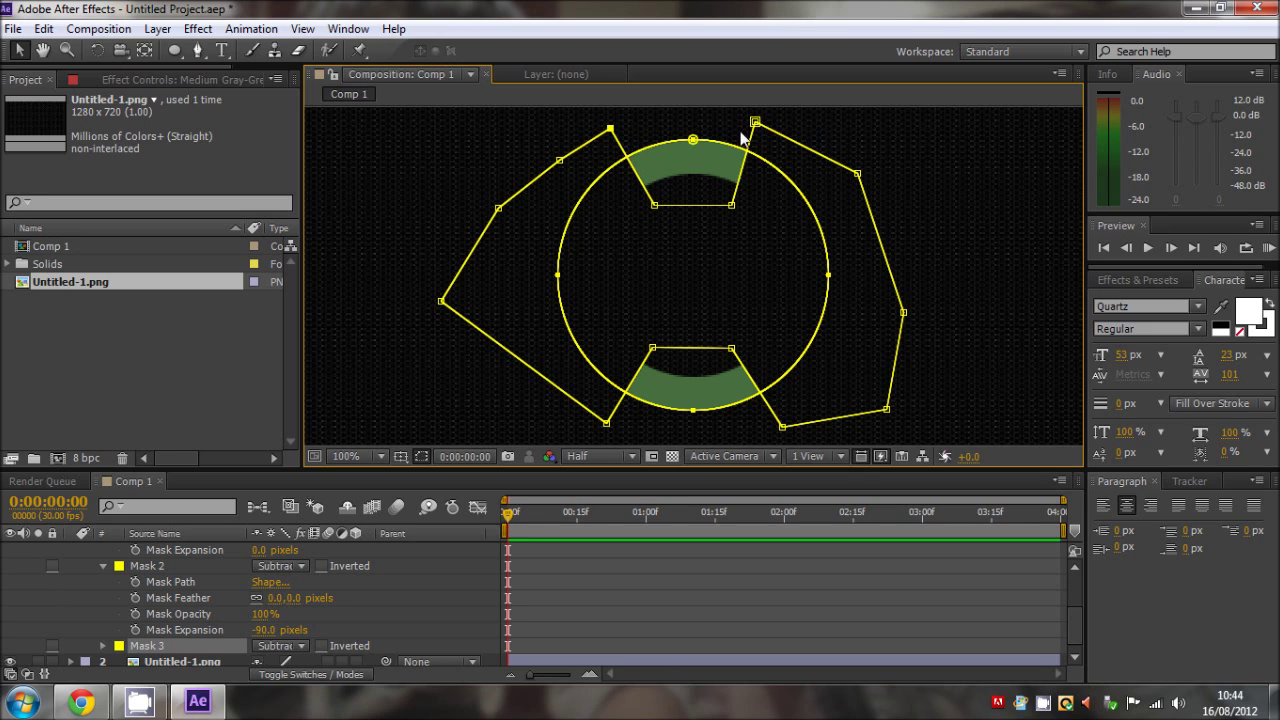
{"action": "left_click_drag", "start_coordinate": [756, 124], "coordinate": [776, 127]}
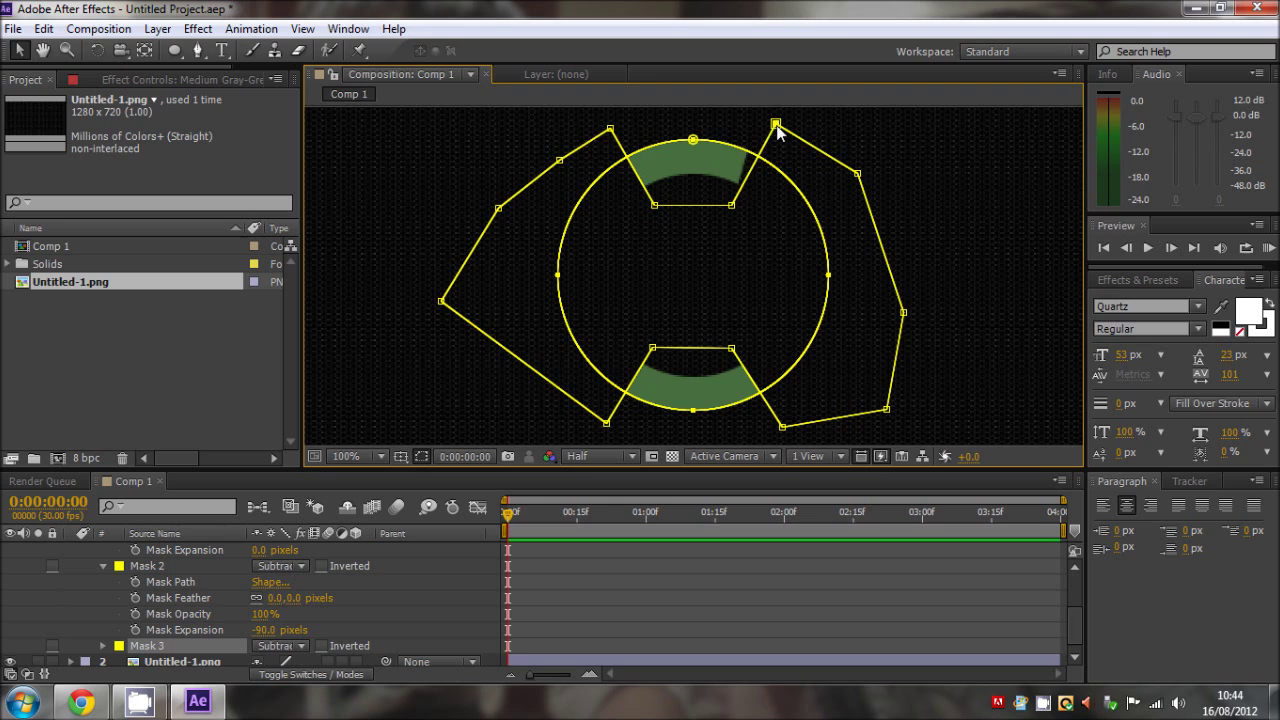
{"action": "key", "text": "comma"}
{"action": "left_click", "coordinate": [990, 286]}
{"action": "key", "text": "period"}
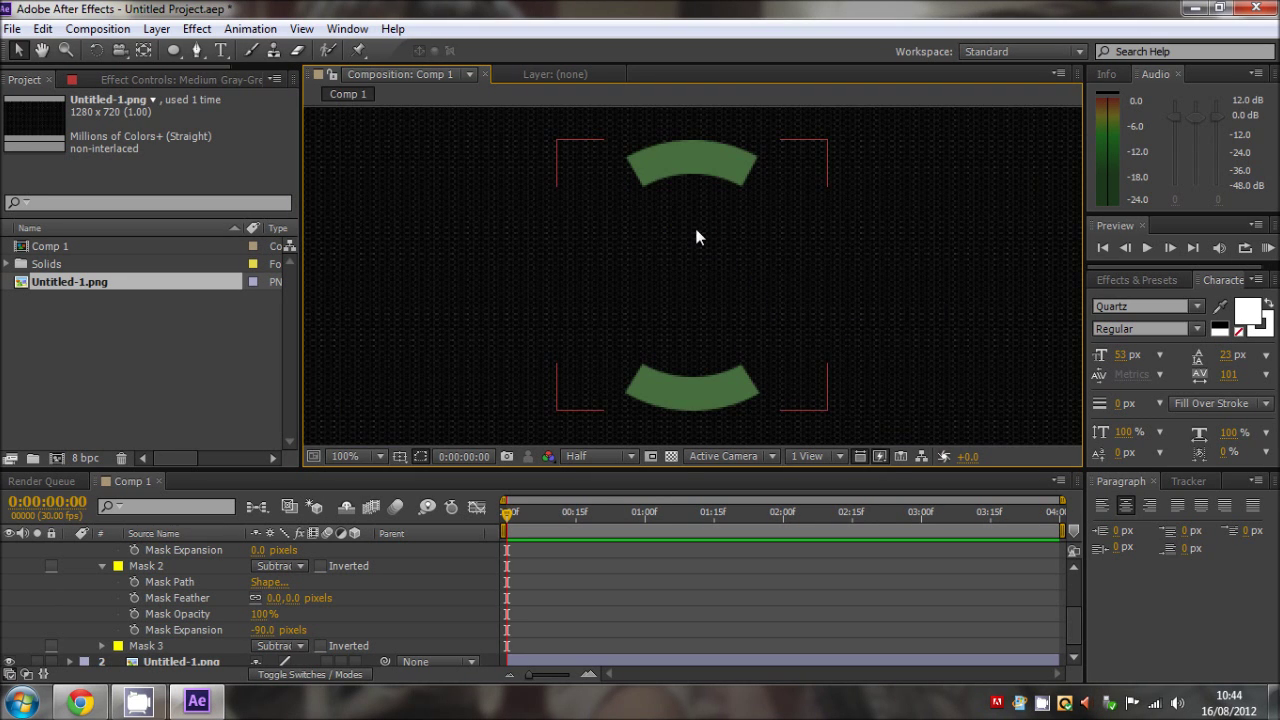
Step: Keyframe the arcs layer's Rotation from 0x+0° at frame 0 to 4x+0° at 3:29, then preview
{"action": "key", "text": "comma"}
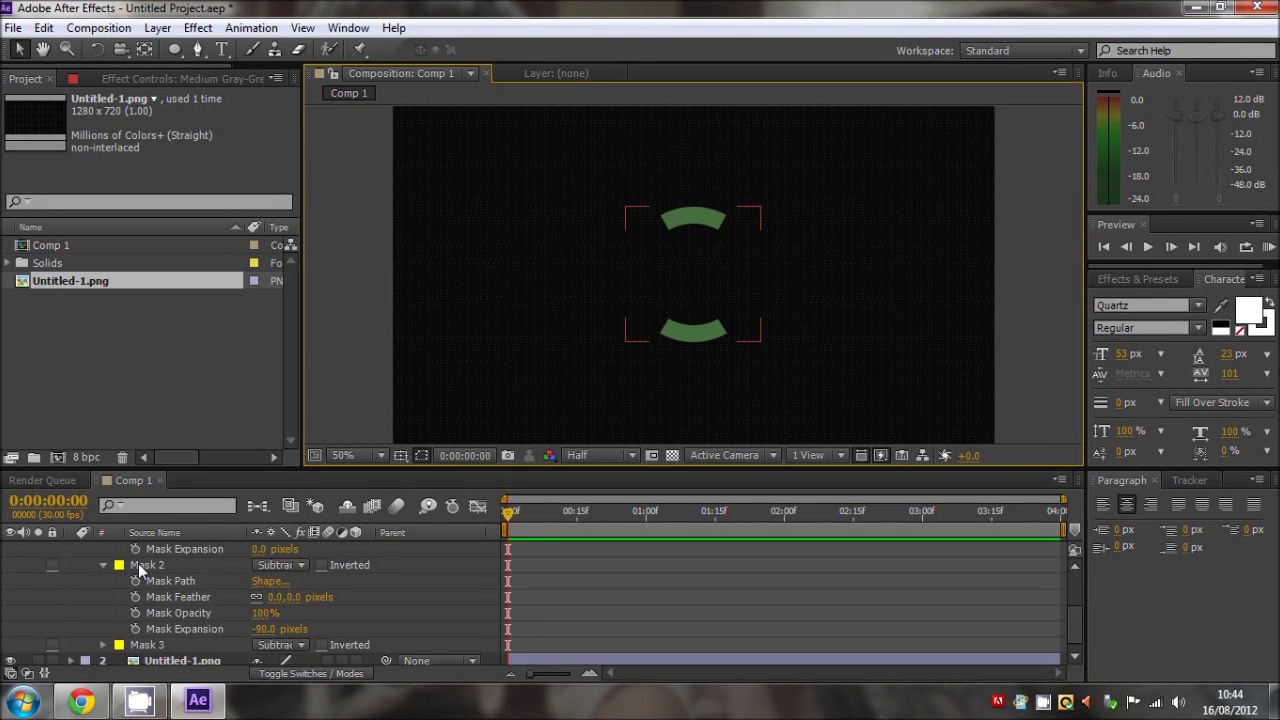
{"action": "scroll", "coordinate": [64, 560], "scroll_direction": "up", "scroll_amount": 3}
{"action": "left_click", "coordinate": [71, 551]}
{"action": "left_click", "coordinate": [185, 550]}
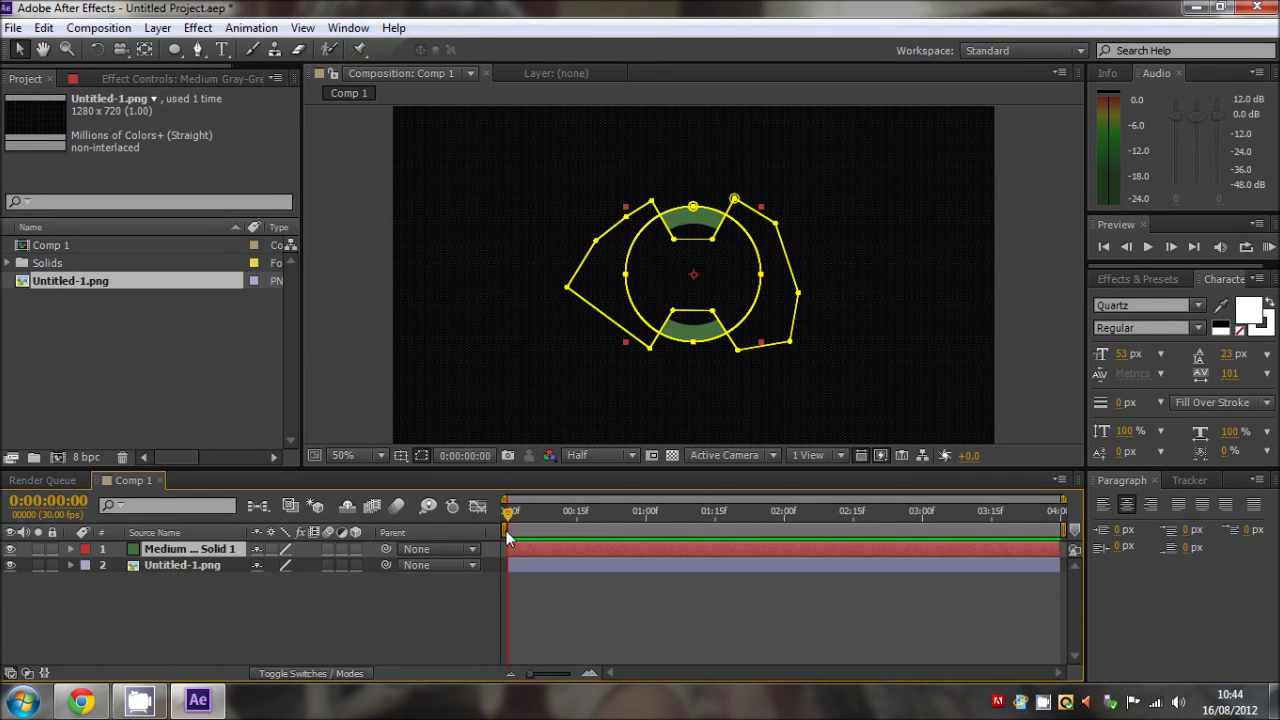
{"action": "key", "text": "r"}
{"action": "left_click", "coordinate": [119, 565]}
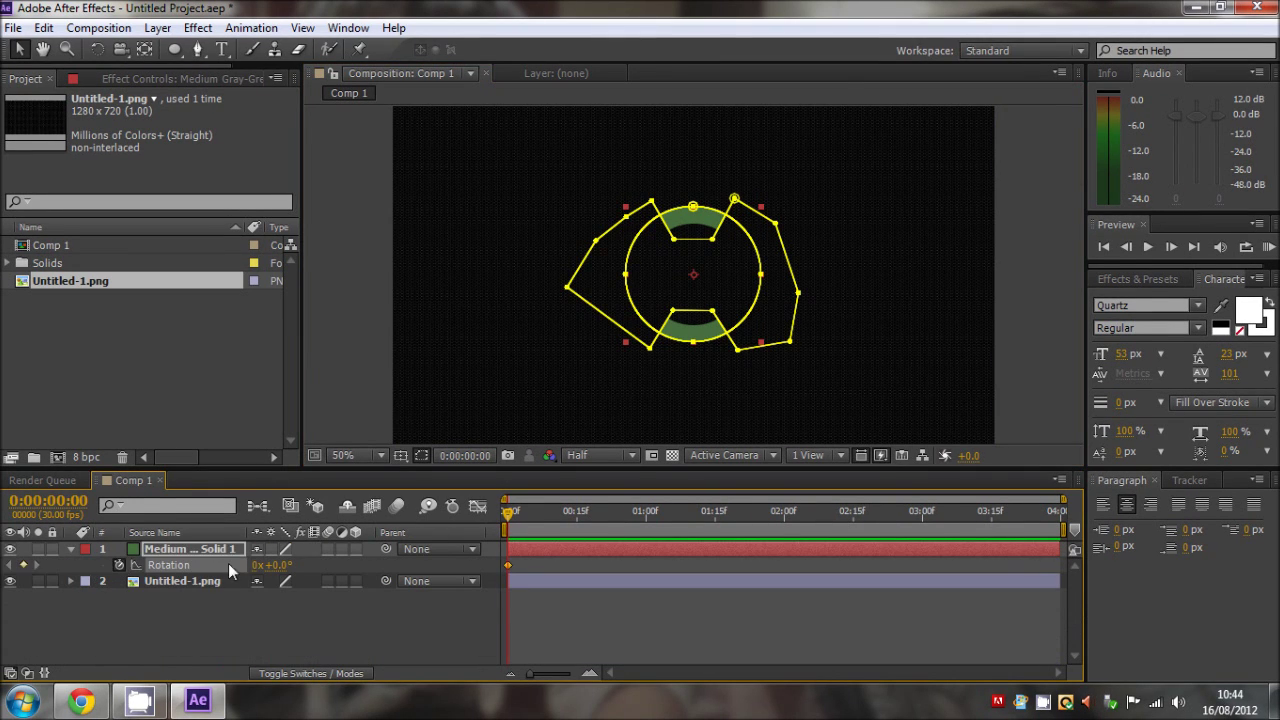
{"action": "left_click_drag", "start_coordinate": [1011, 515], "coordinate": [1198, 510]}
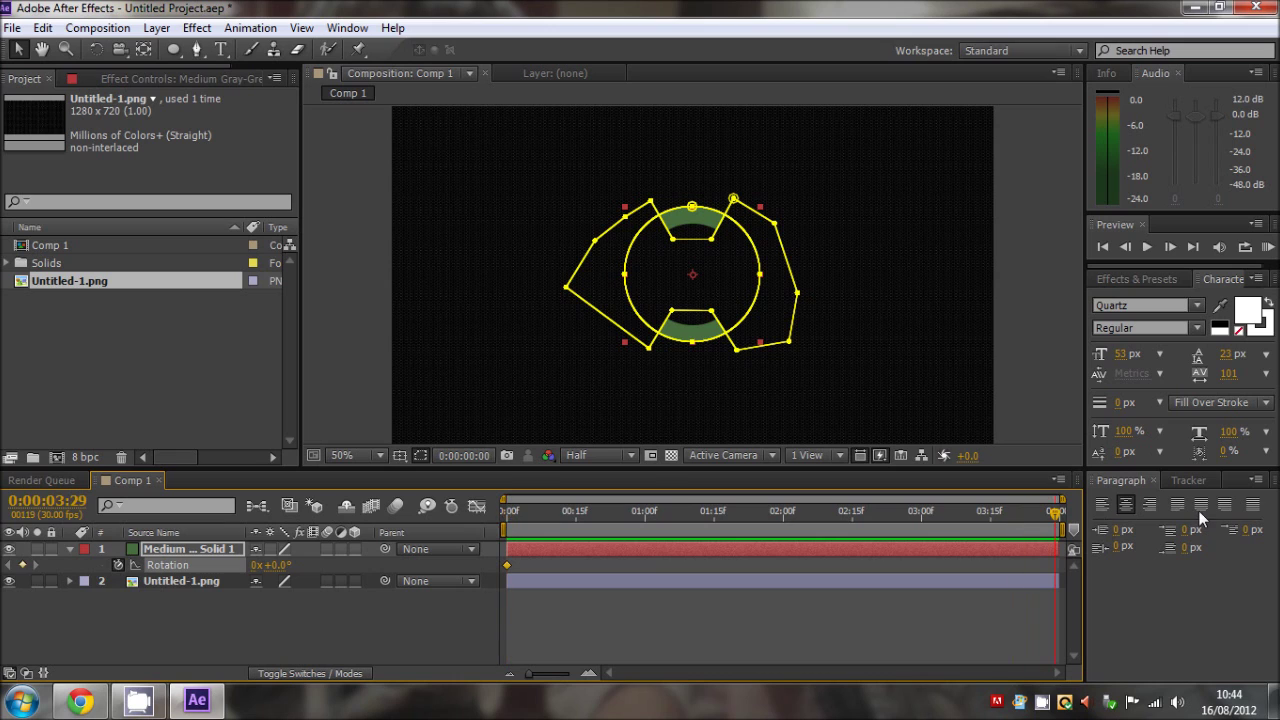
{"action": "left_click", "coordinate": [256, 566]}
{"action": "type", "text": "4"}
{"action": "key", "text": "Return"}
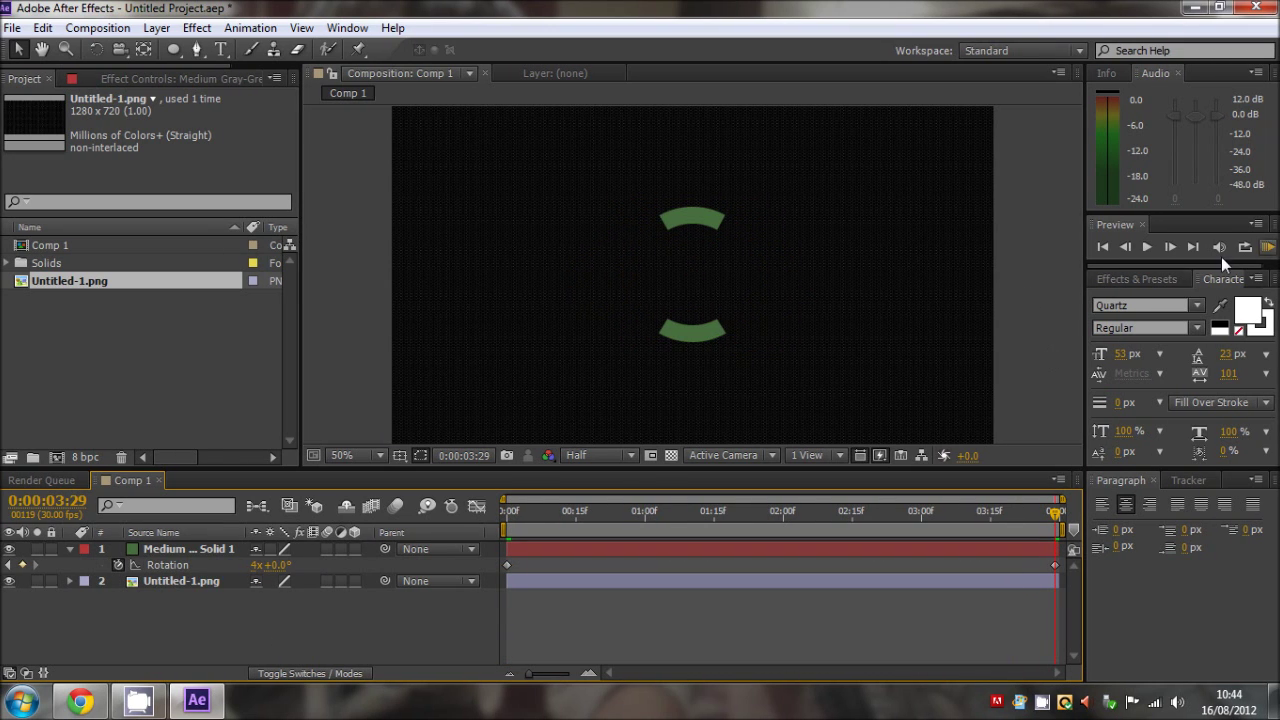
{"action": "left_click", "coordinate": [1267, 246]}
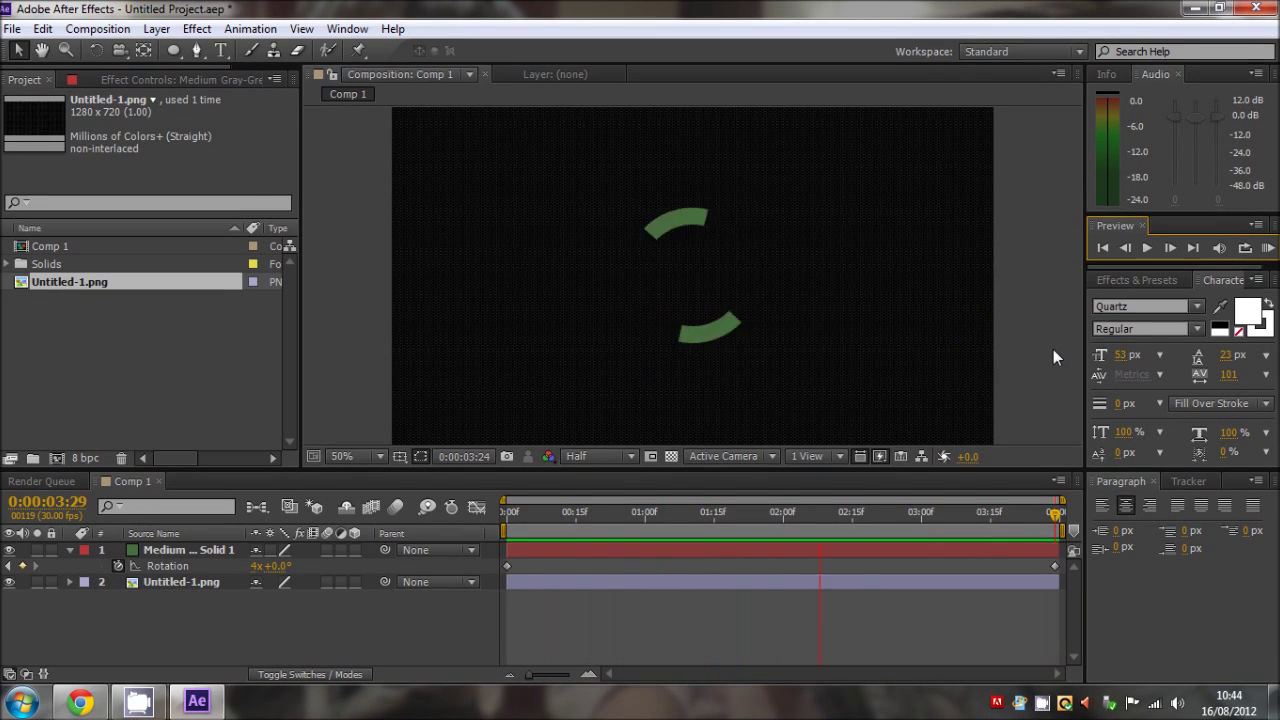
Step: Enable composition and arcs-layer motion blur, preview the blurred spin, and return to frame 0
{"action": "left_click", "coordinate": [371, 544]}
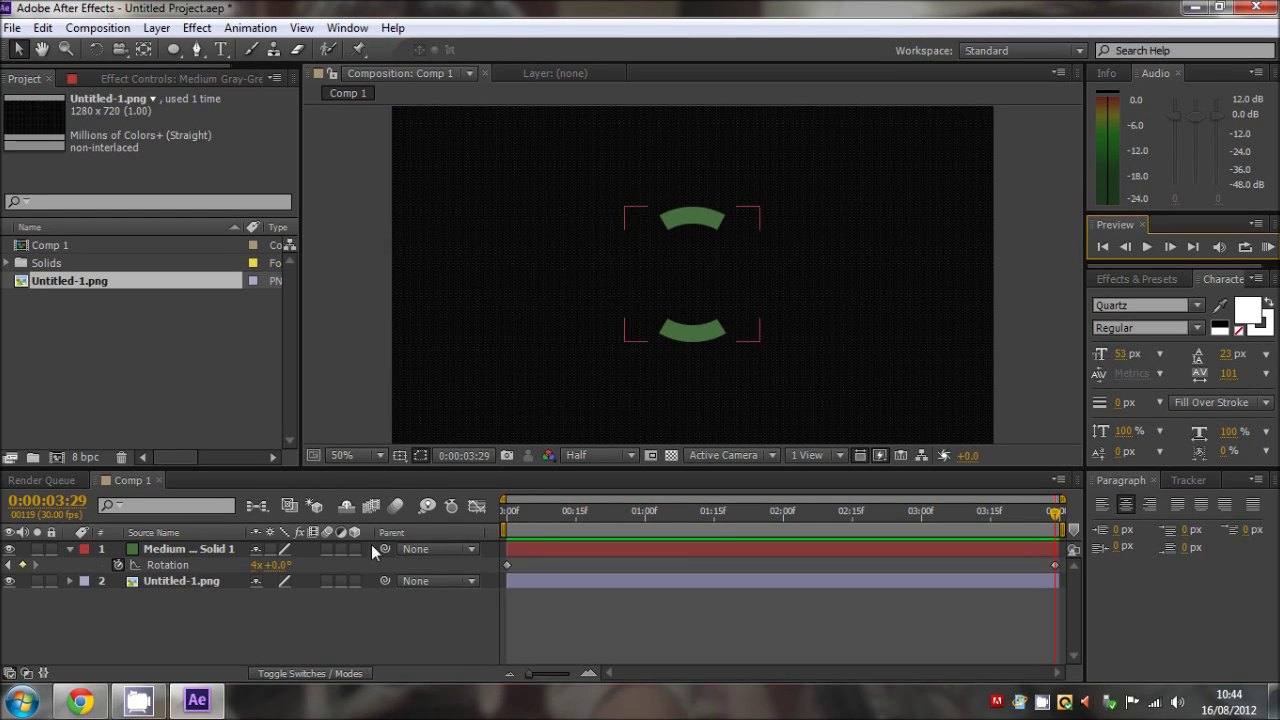
{"action": "key", "text": "F2"}
{"action": "left_click", "coordinate": [391, 508]}
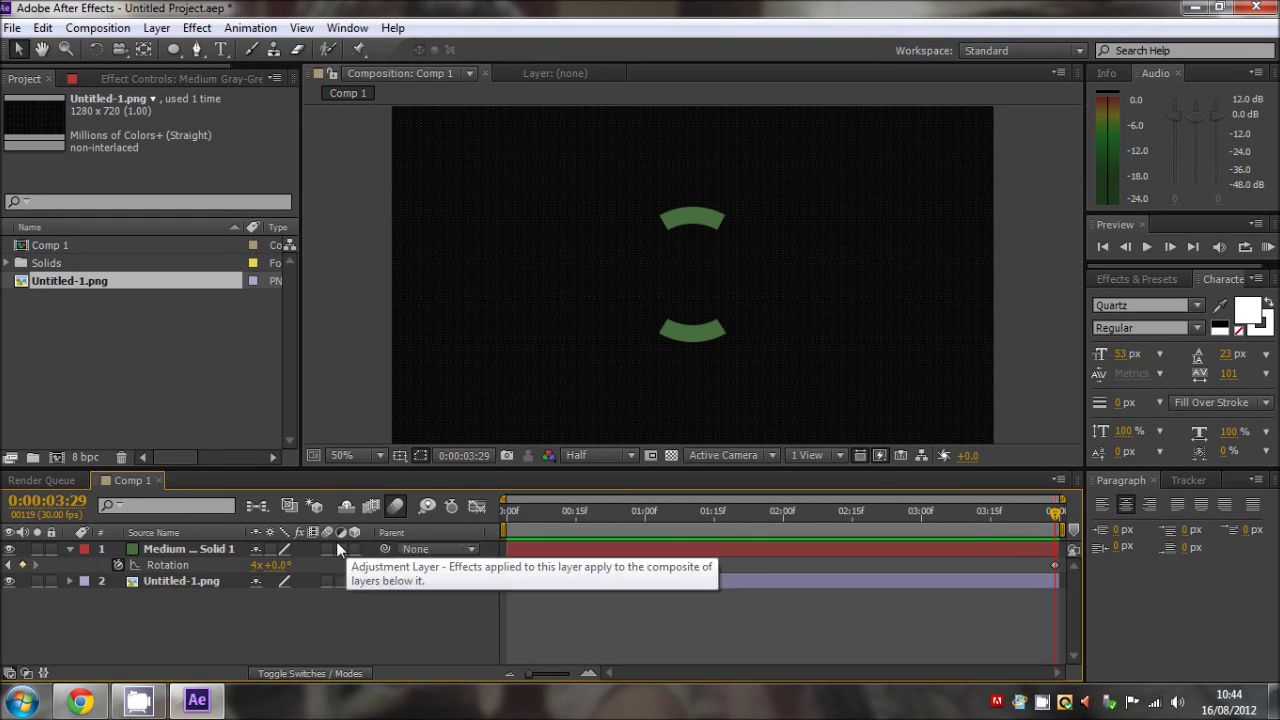
{"action": "left_click", "coordinate": [327, 548]}
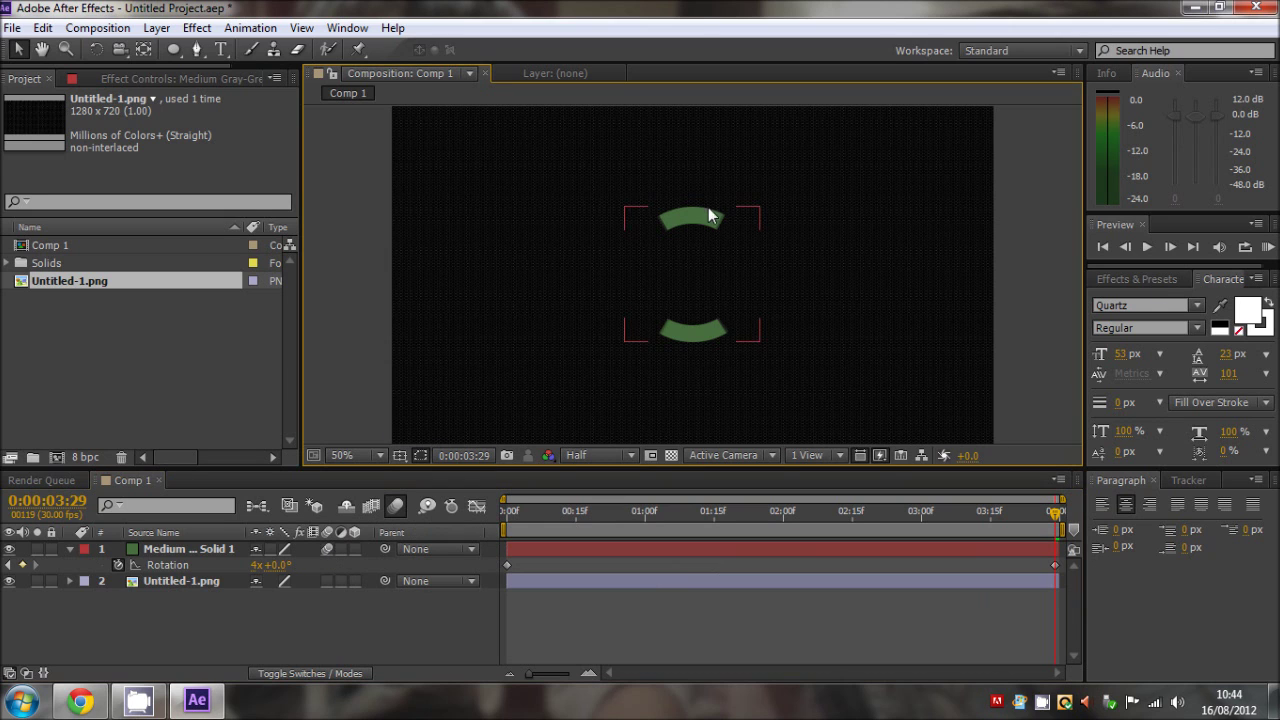
{"action": "scroll", "coordinate": [716, 230], "scroll_direction": "up", "scroll_amount": 2}
{"action": "scroll", "coordinate": [726, 244], "scroll_direction": "down", "scroll_amount": 4}
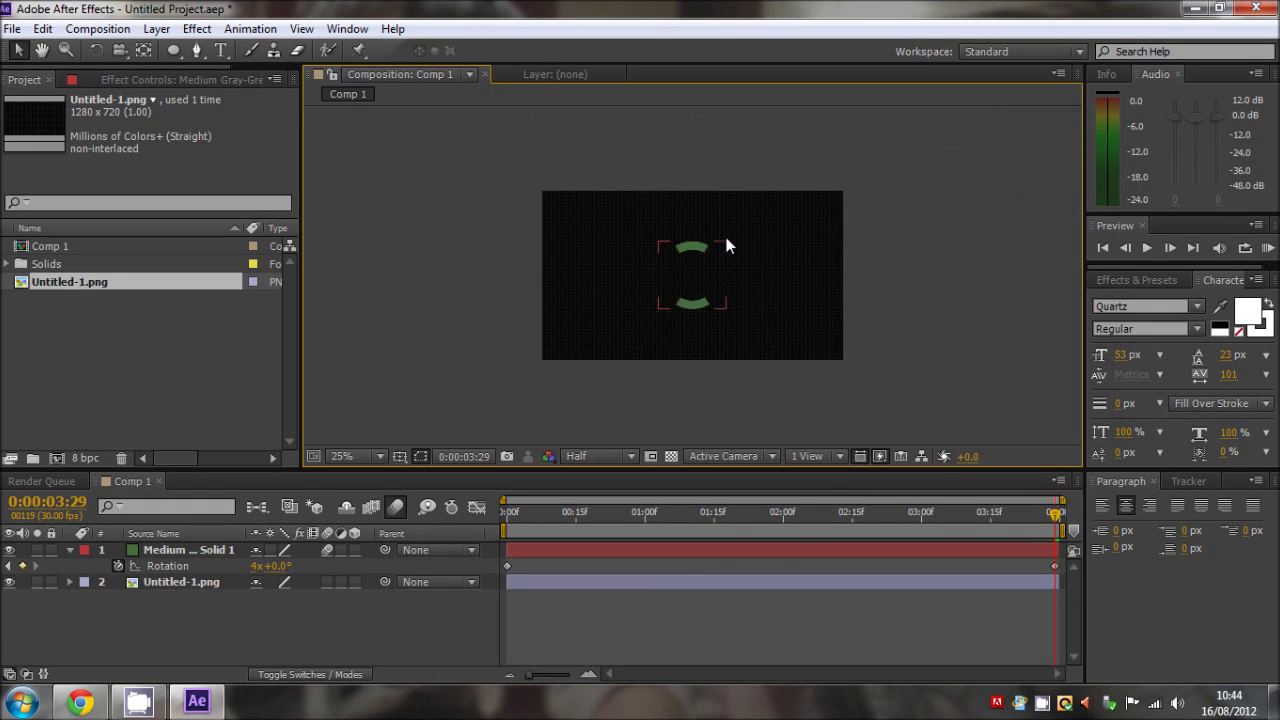
{"action": "scroll", "coordinate": [726, 244], "scroll_direction": "up", "scroll_amount": 2}
{"action": "left_click", "coordinate": [1268, 247]}
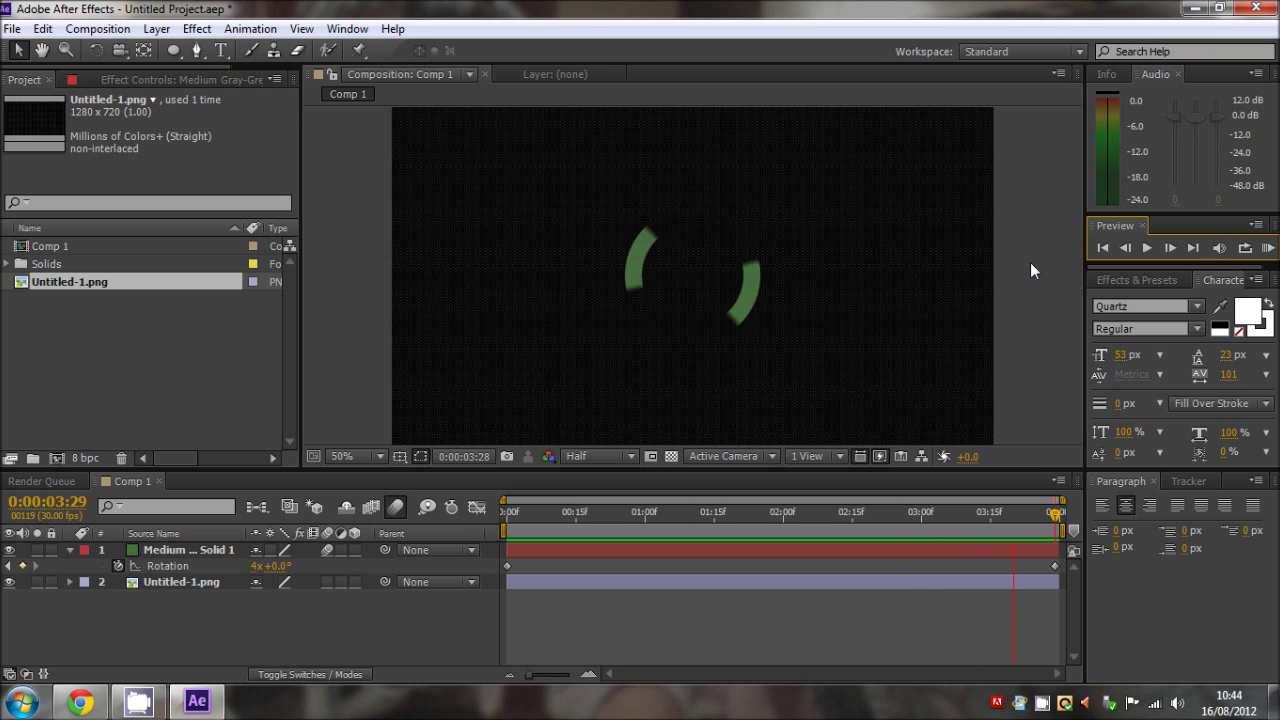
{"action": "left_click", "coordinate": [156, 548]}
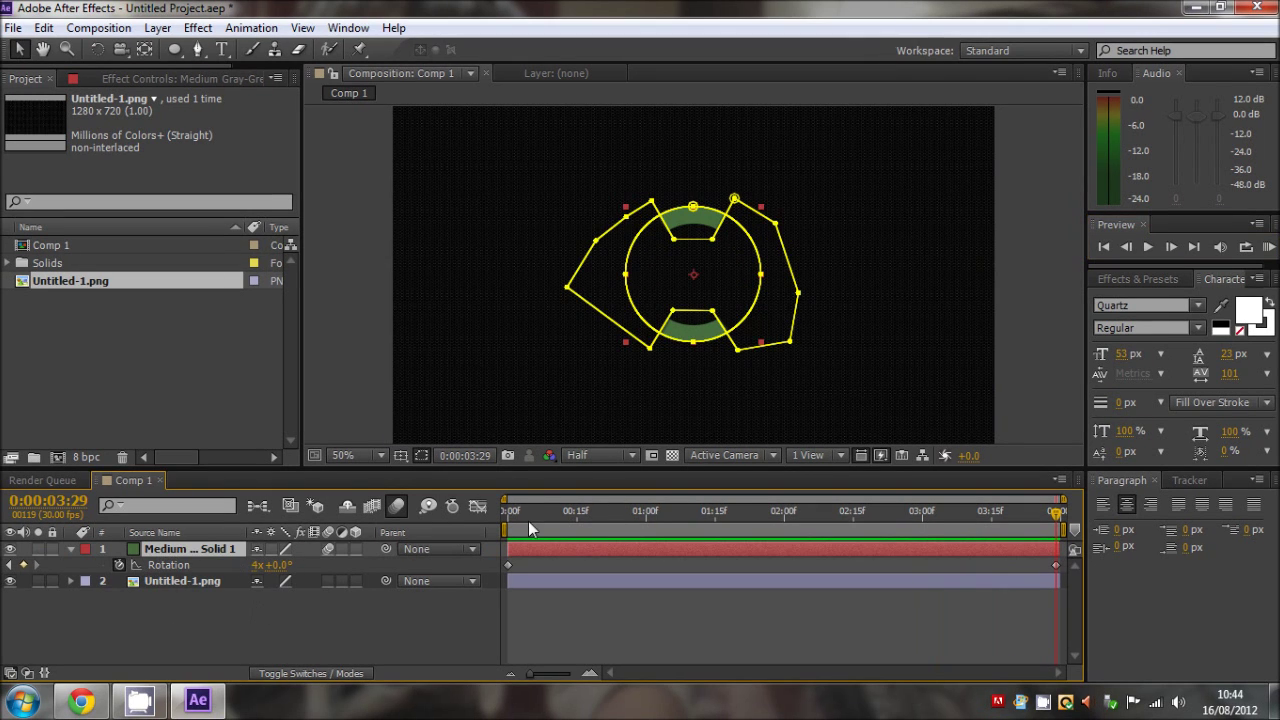
{"action": "left_click_drag", "start_coordinate": [528, 521], "coordinate": [380, 533]}
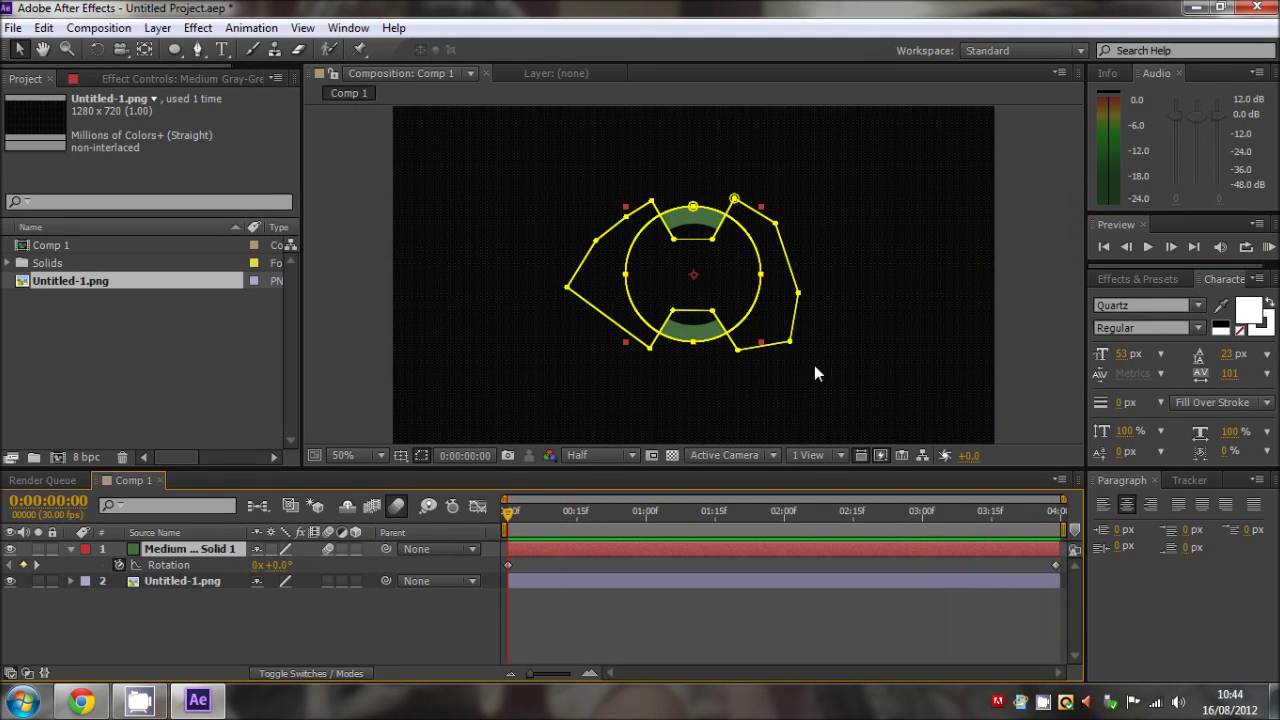
Step: Duplicate the arcs layer and reveal Rotation on both layers
{"action": "left_click", "coordinate": [1040, 278]}
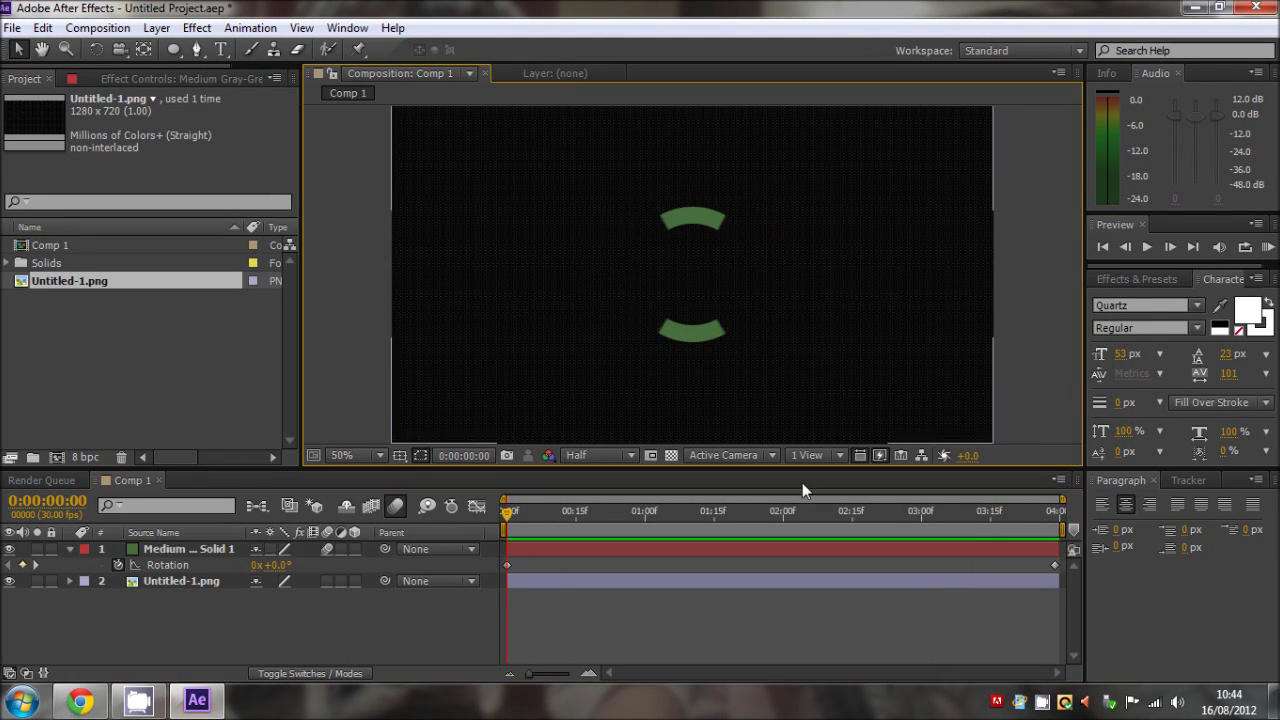
{"action": "left_click", "coordinate": [515, 553]}
{"action": "key", "text": "ctrl+d"}
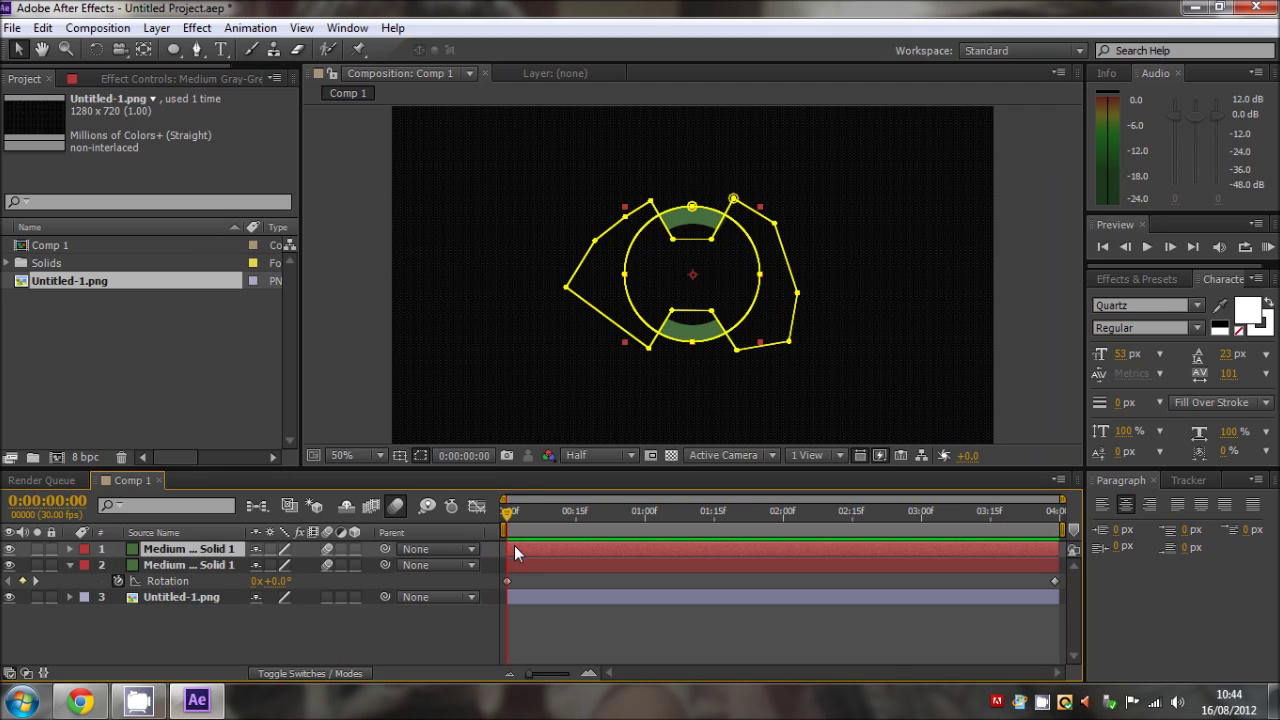
{"action": "key", "text": "r"}
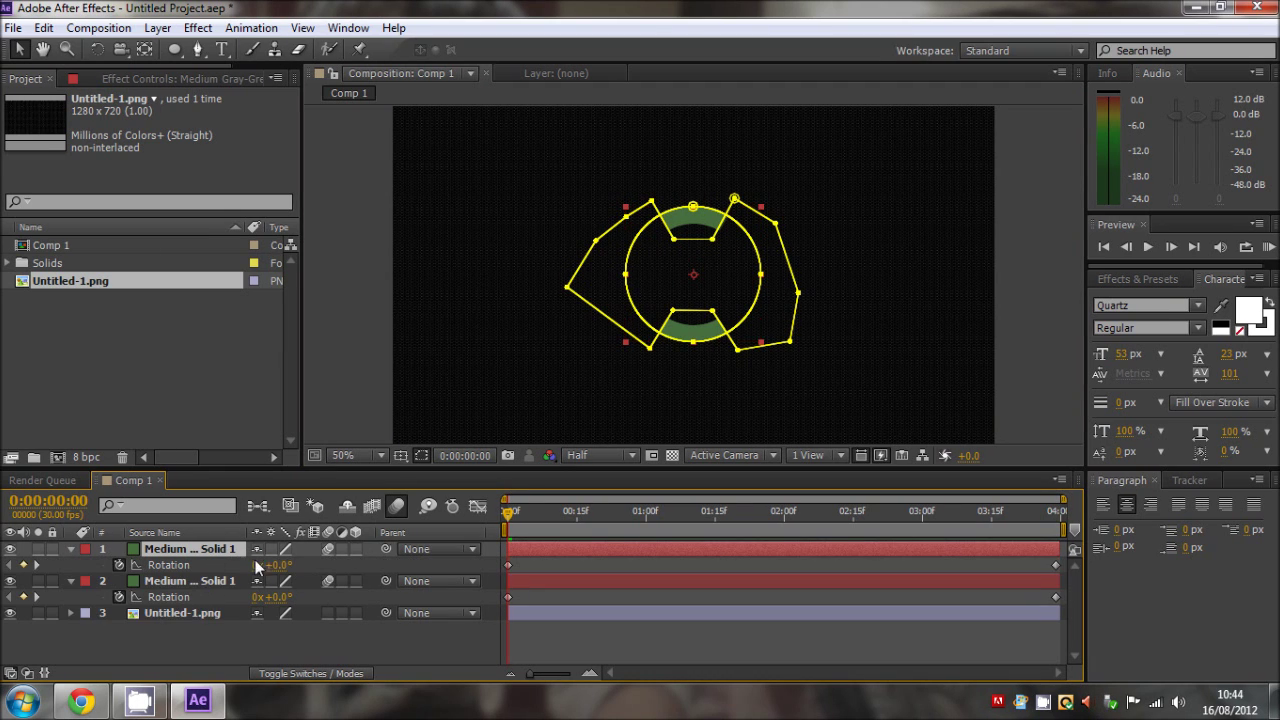
Step: Offset the copy's Rotation keyframes to 0x+90° at the start and 4x+90° at the end
{"action": "left_click", "coordinate": [274, 564]}
{"action": "type", "text": "90"}
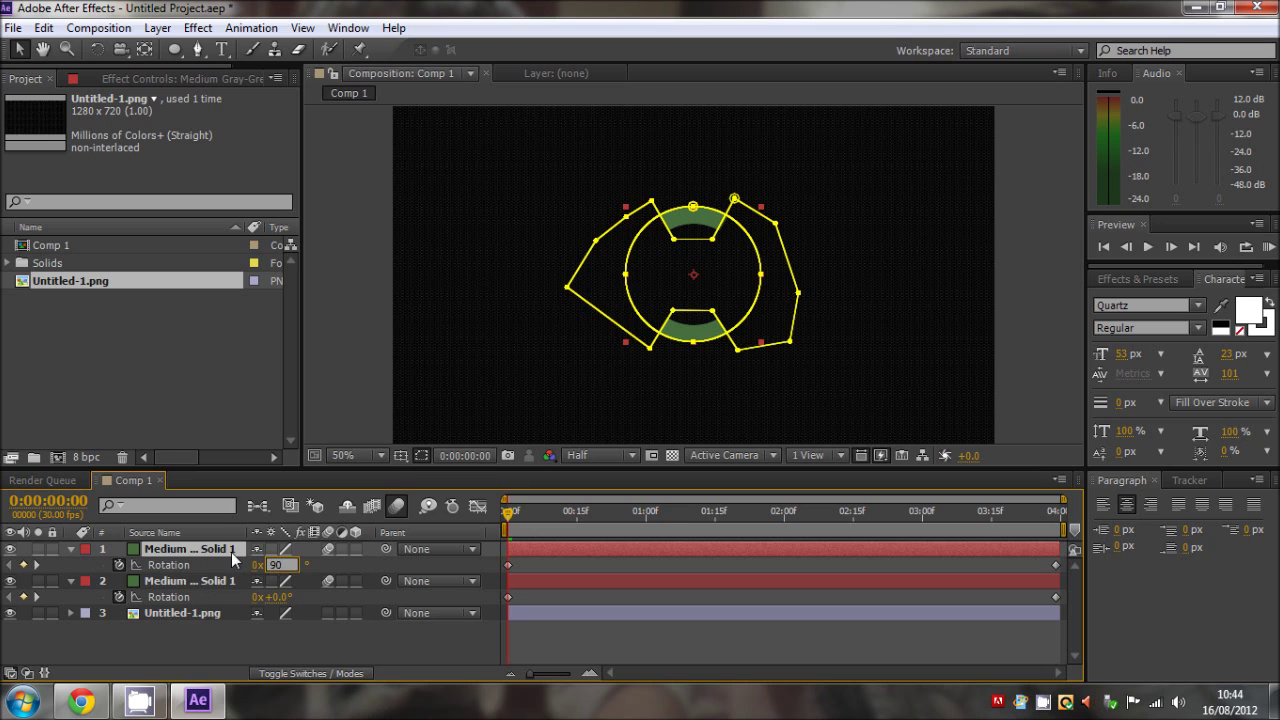
{"action": "key", "text": "Return"}
{"action": "key", "text": "End"}
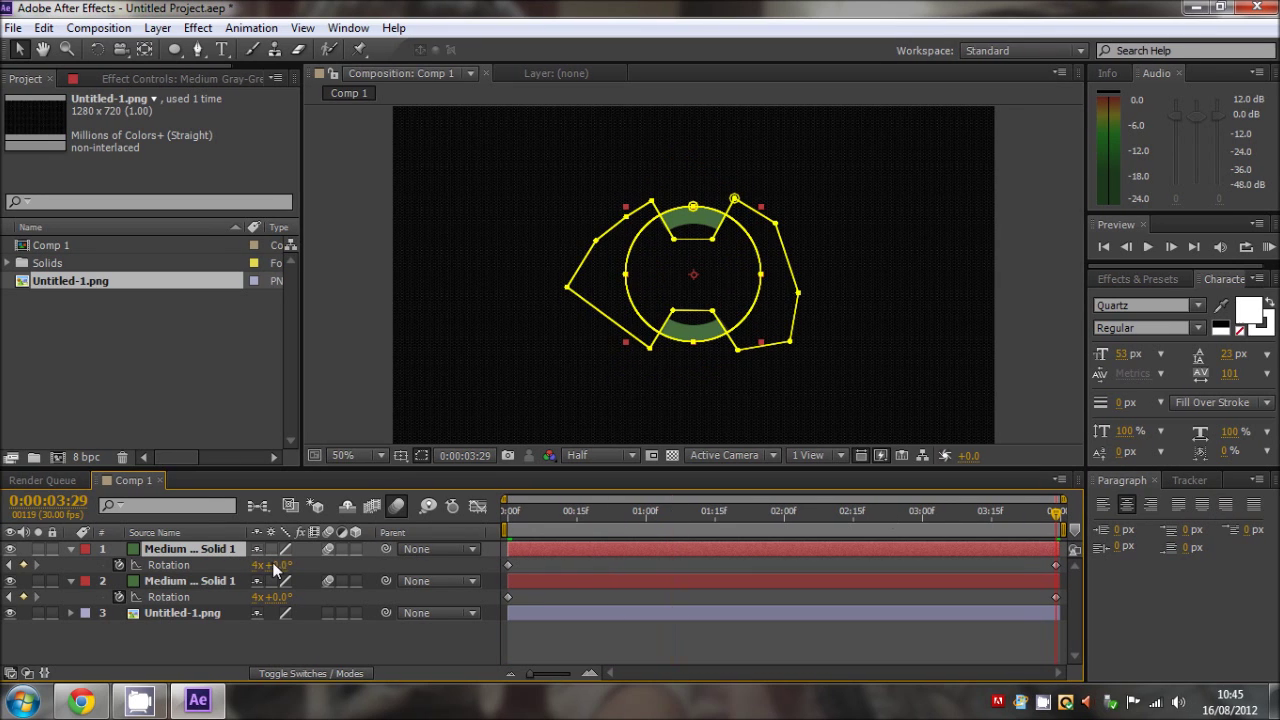
{"action": "left_click", "coordinate": [279, 566]}
{"action": "type", "text": "90"}
{"action": "key", "text": "Return"}
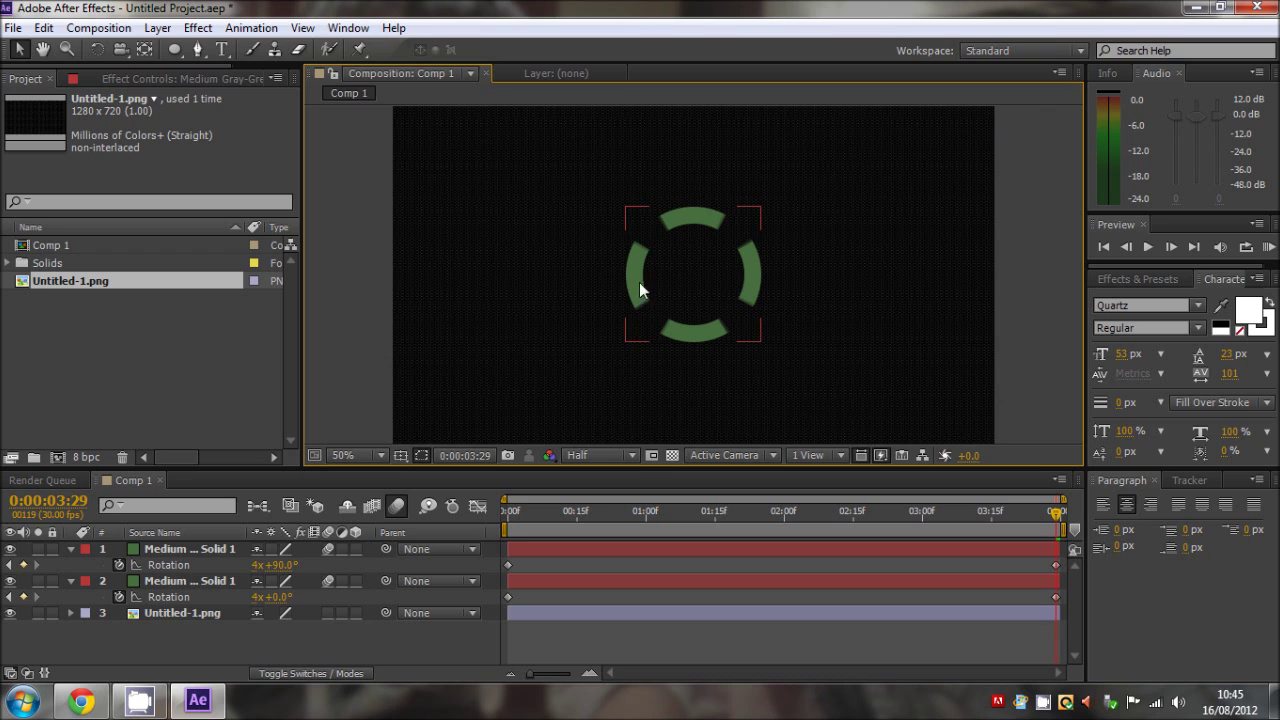
{"action": "left_click", "coordinate": [155, 553]}
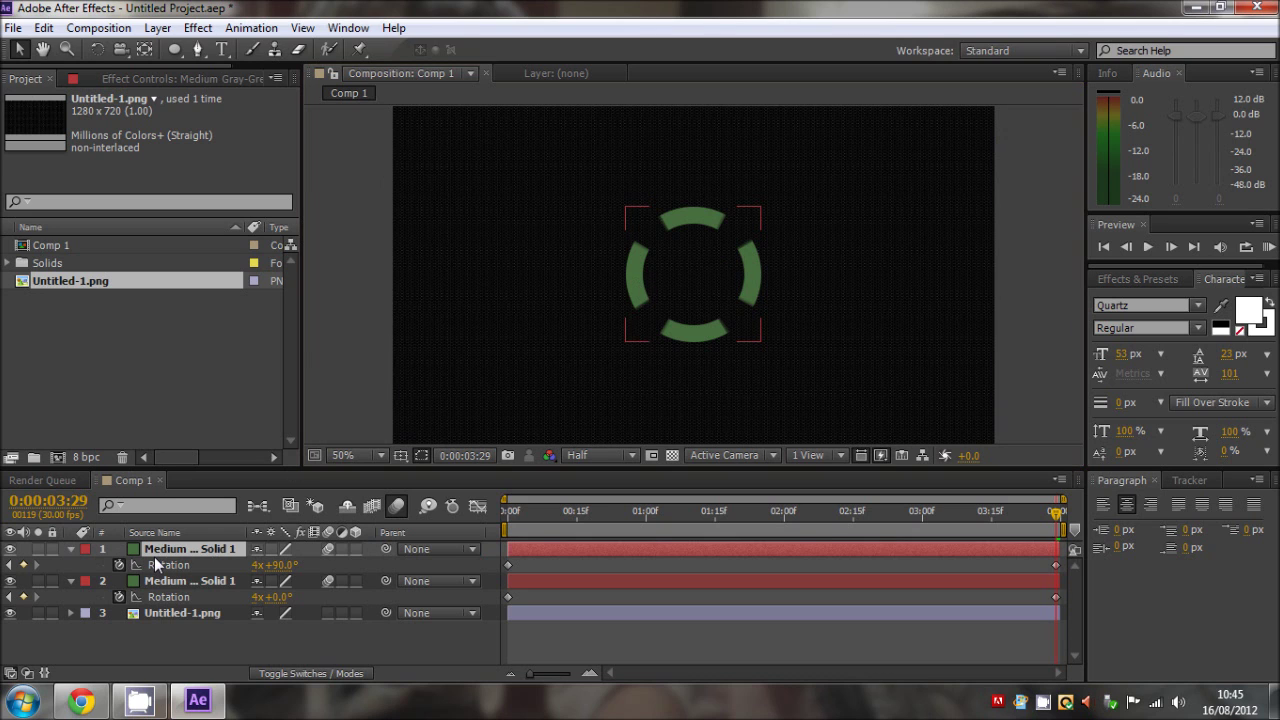
Step: Apply a Box Blur with radius 70 to the offset arcs copy
{"action": "left_click", "coordinate": [197, 28]}
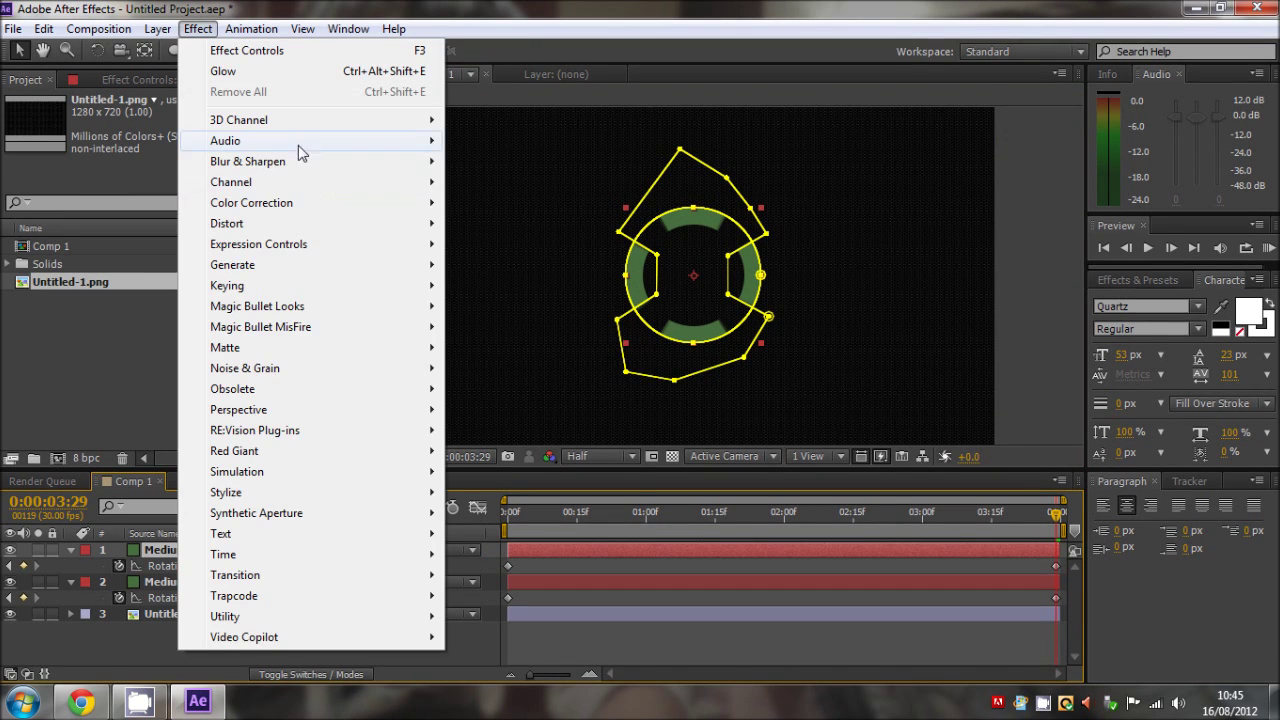
{"action": "mouse_move", "coordinate": [300, 161]}
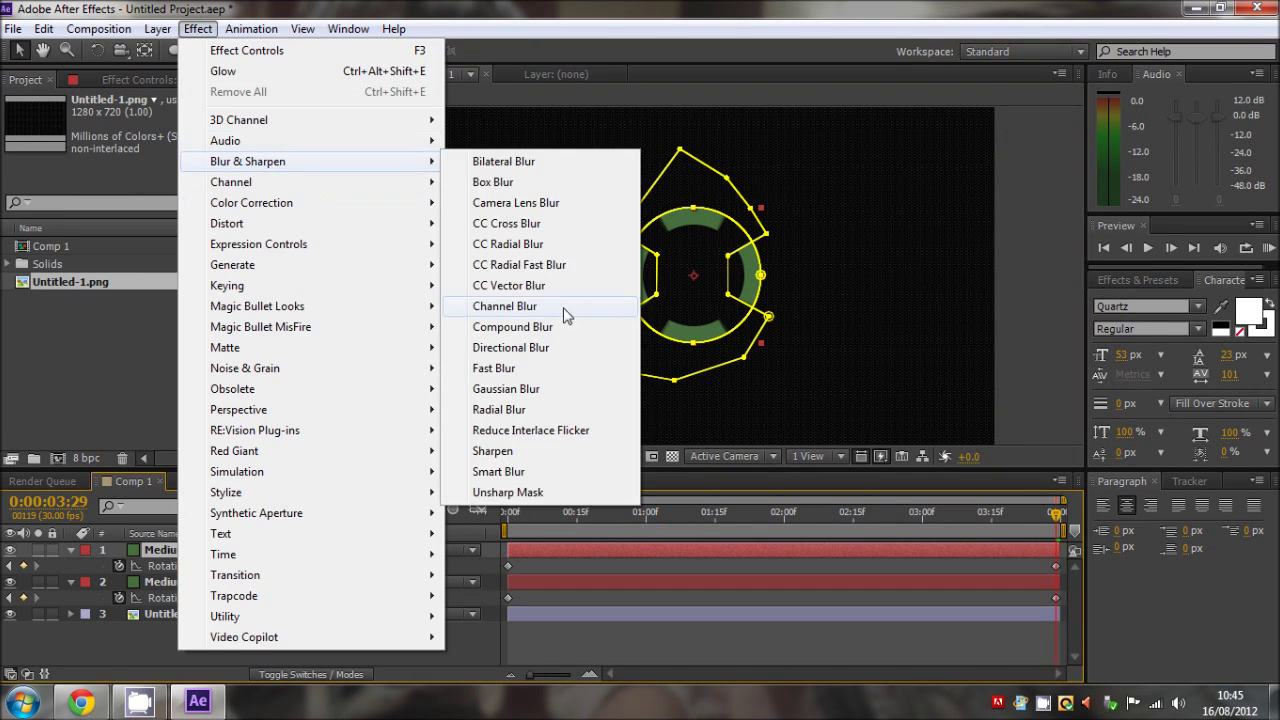
{"action": "left_click", "coordinate": [492, 182]}
{"action": "type", "text": "70"}
{"action": "key", "text": "Return"}
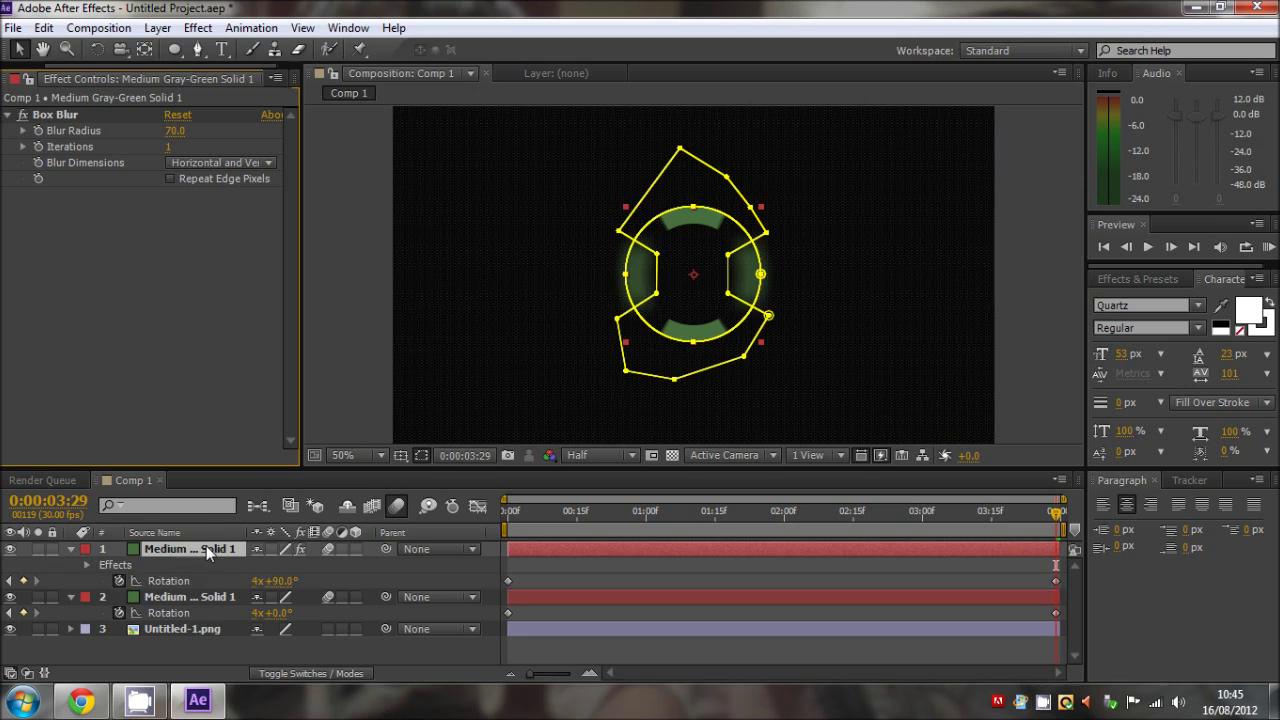
Step: Set the copy's Opacity to 30%, preview, then select the unblurred arcs layer
{"action": "key", "text": "t"}
{"action": "left_click", "coordinate": [258, 565]}
{"action": "type", "text": "30"}
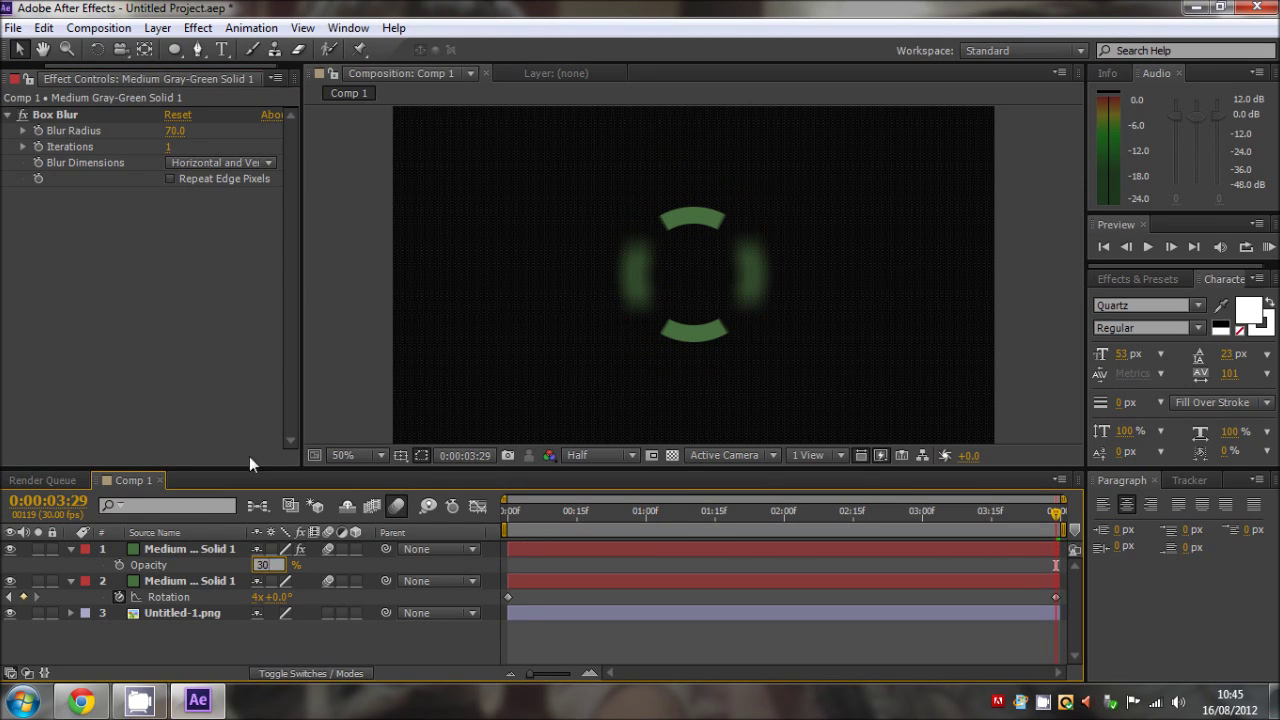
{"action": "key", "text": "Return"}
{"action": "left_click", "coordinate": [1049, 247]}
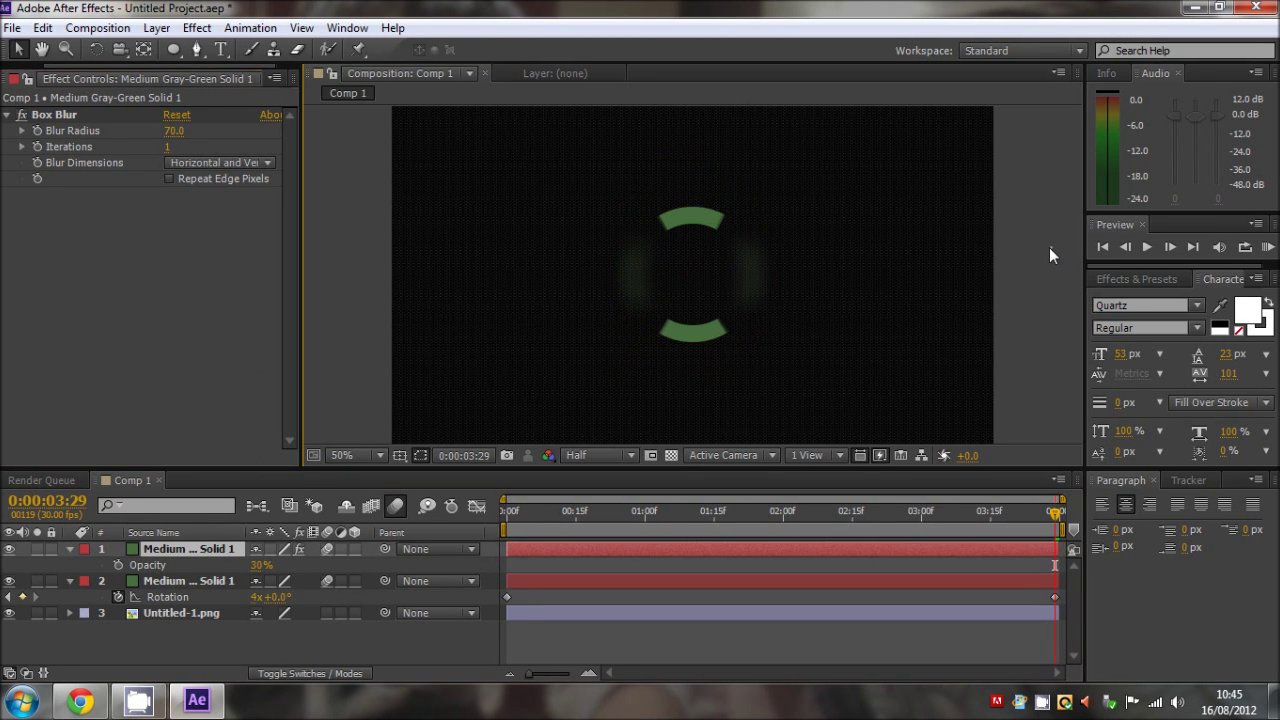
{"action": "left_click", "coordinate": [1267, 247]}
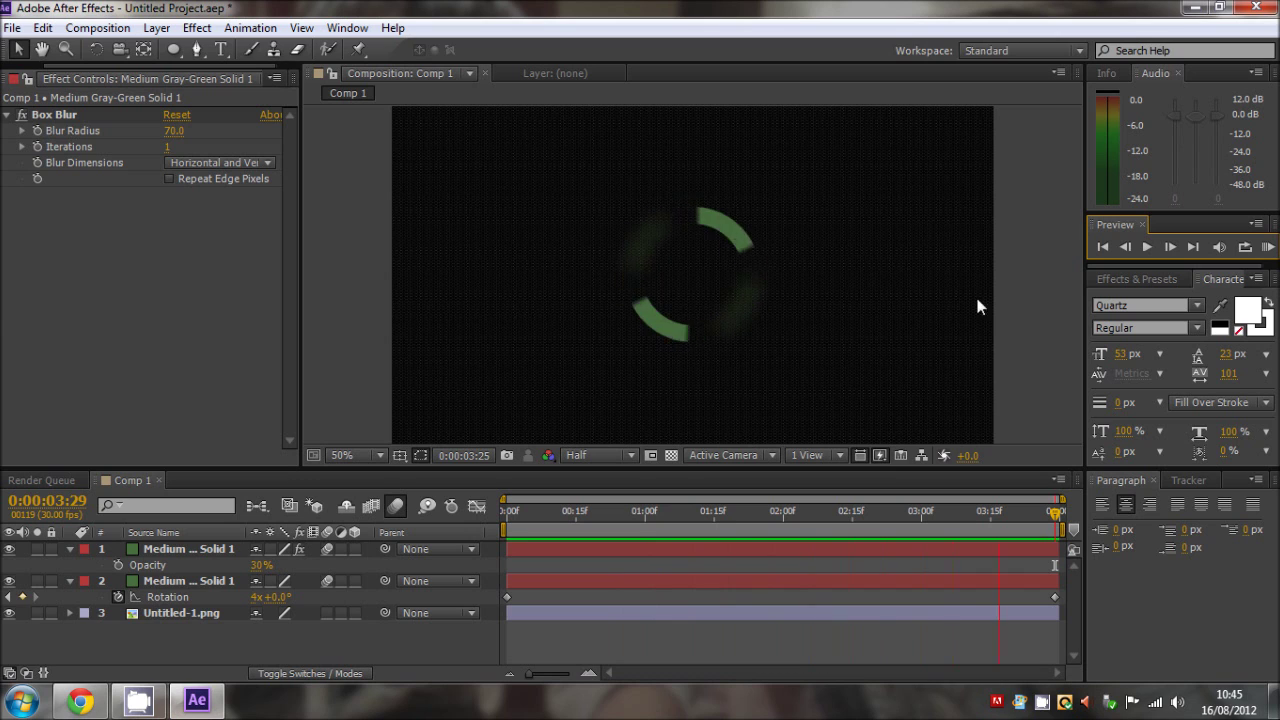
{"action": "left_click", "coordinate": [197, 550]}
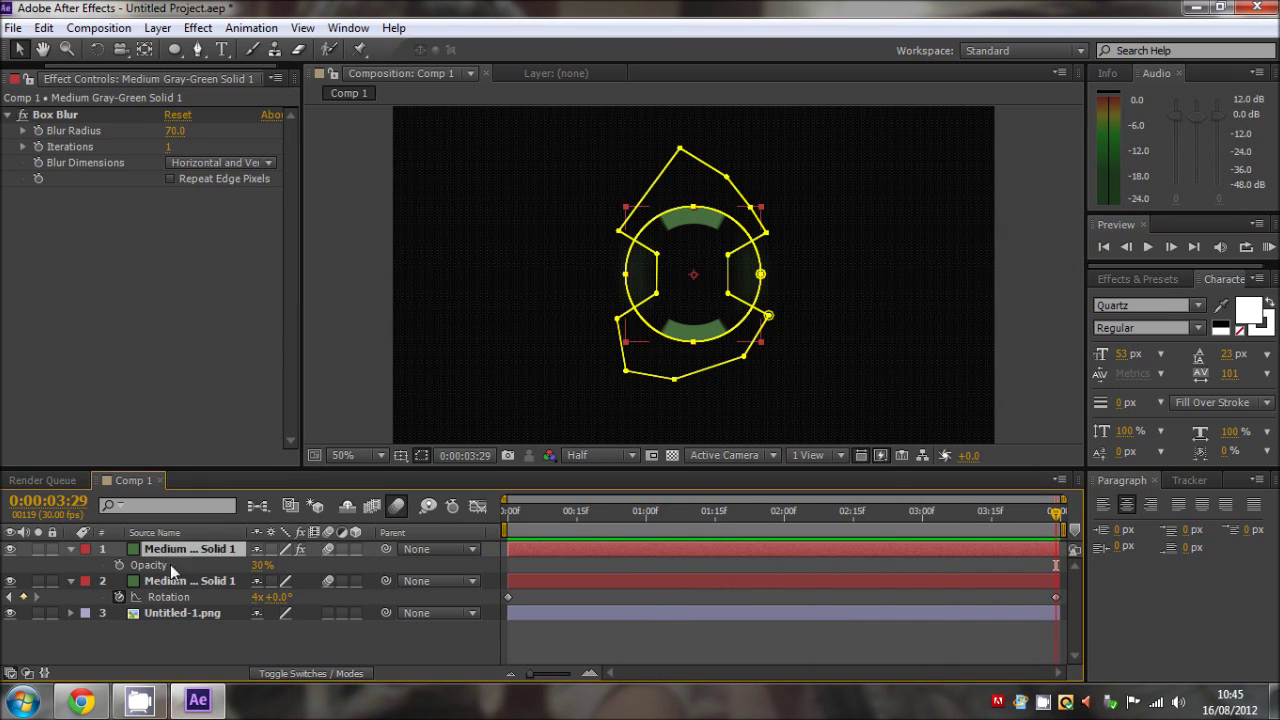
{"action": "left_click", "coordinate": [199, 580]}
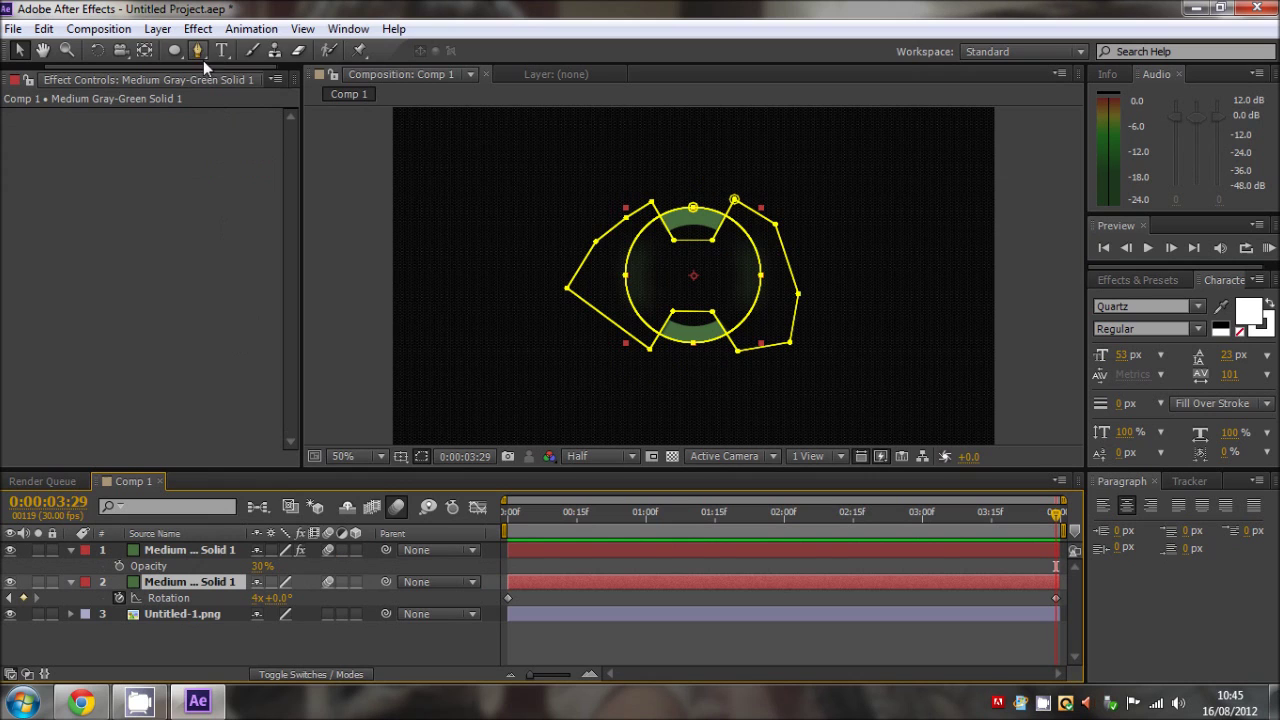
Step: Apply Glow to the arcs layer with Glow Based On set to Alpha Channel
{"action": "left_click", "coordinate": [198, 28]}
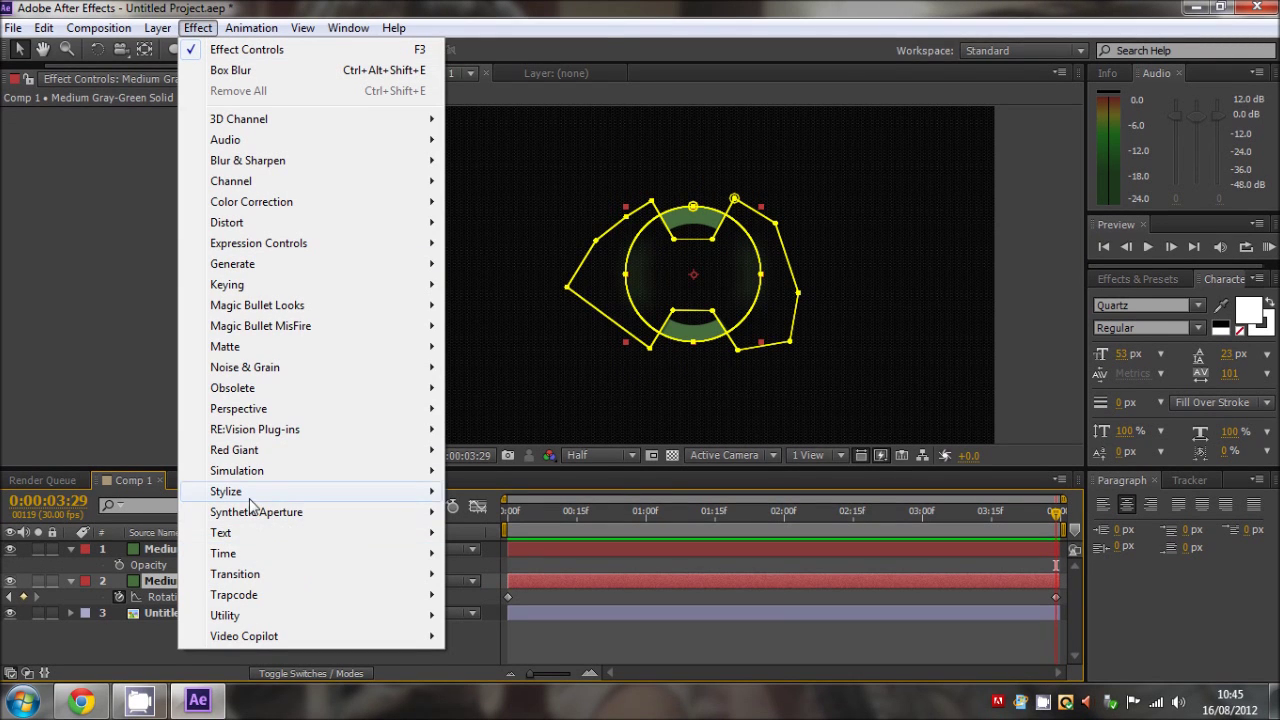
{"action": "mouse_move", "coordinate": [251, 491]}
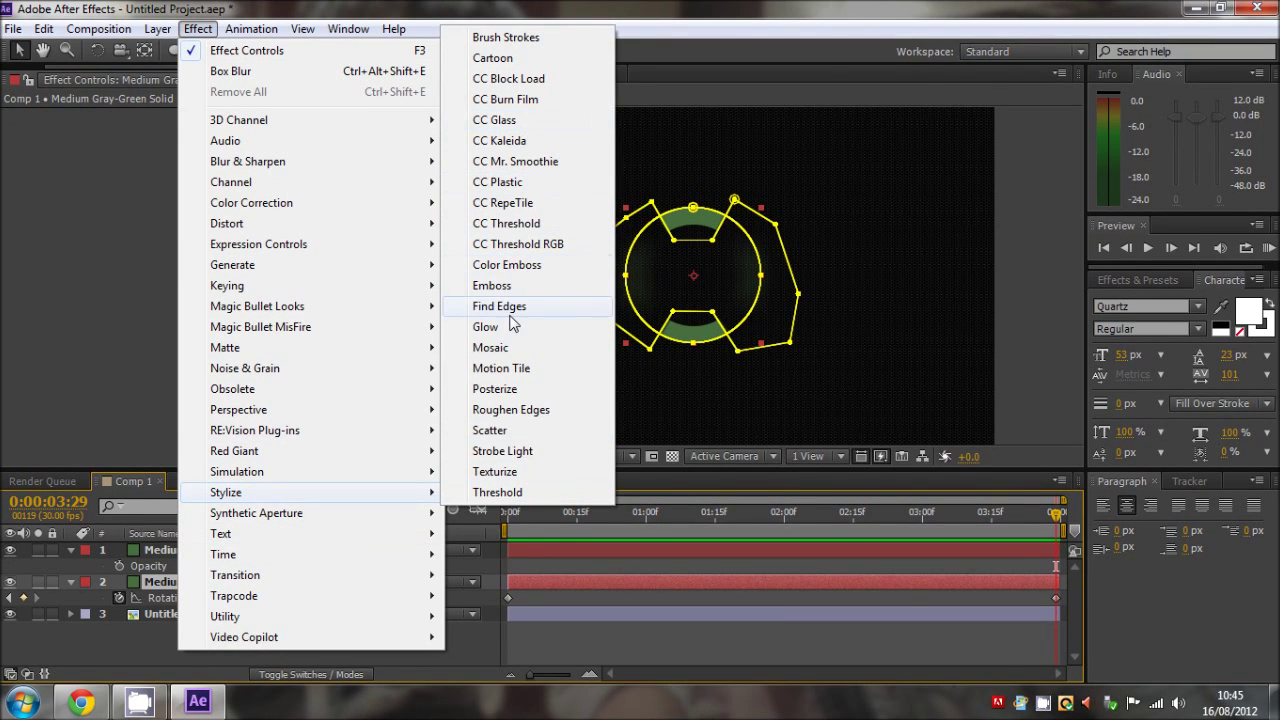
{"action": "left_click", "coordinate": [506, 326]}
{"action": "left_click", "coordinate": [209, 131]}
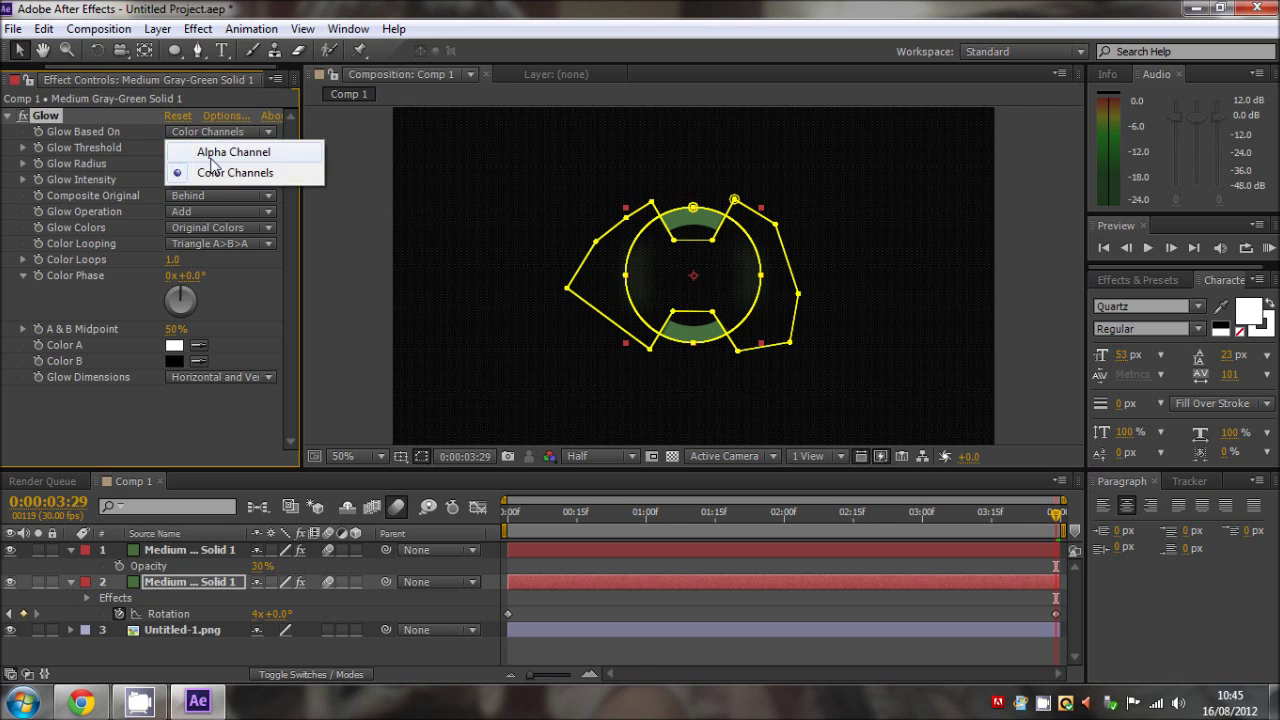
{"action": "left_click", "coordinate": [240, 134]}
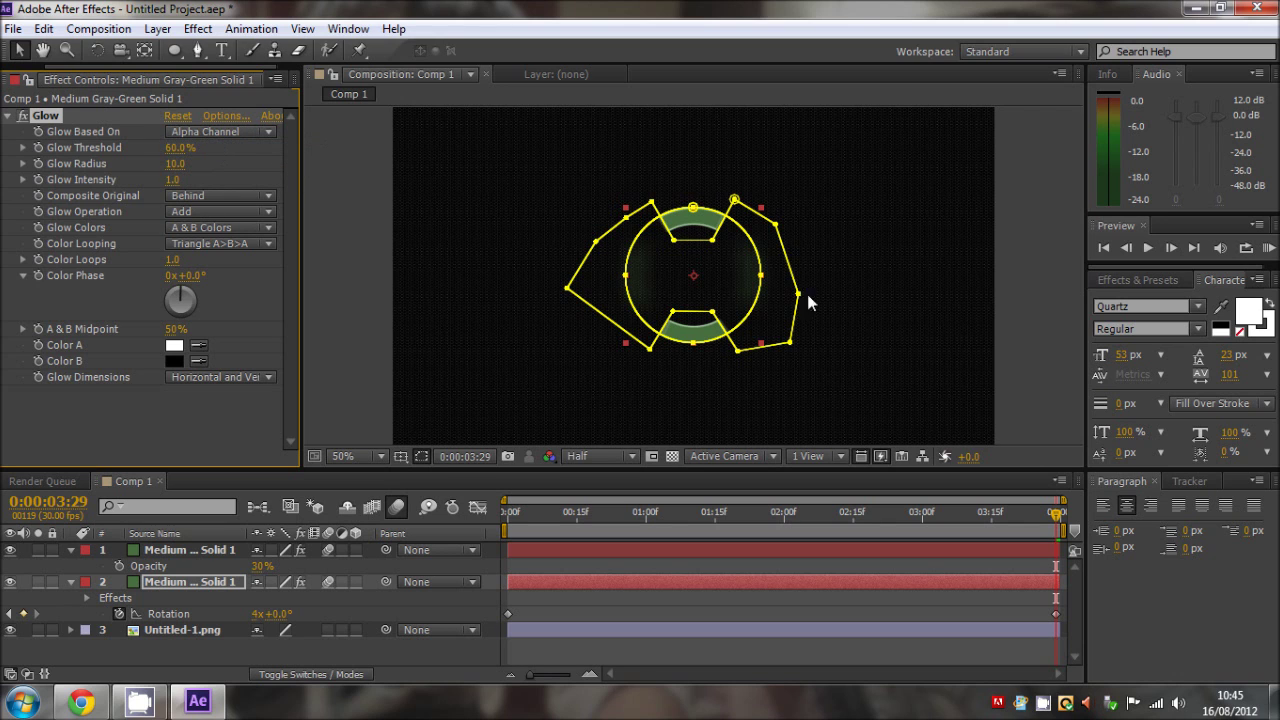
{"action": "key", "text": "period"}
{"action": "key", "text": "period"}
{"action": "key", "text": "h"}
{"action": "left_click_drag", "start_coordinate": [690, 420], "coordinate": [712, 282]}
{"action": "key", "text": "v"}
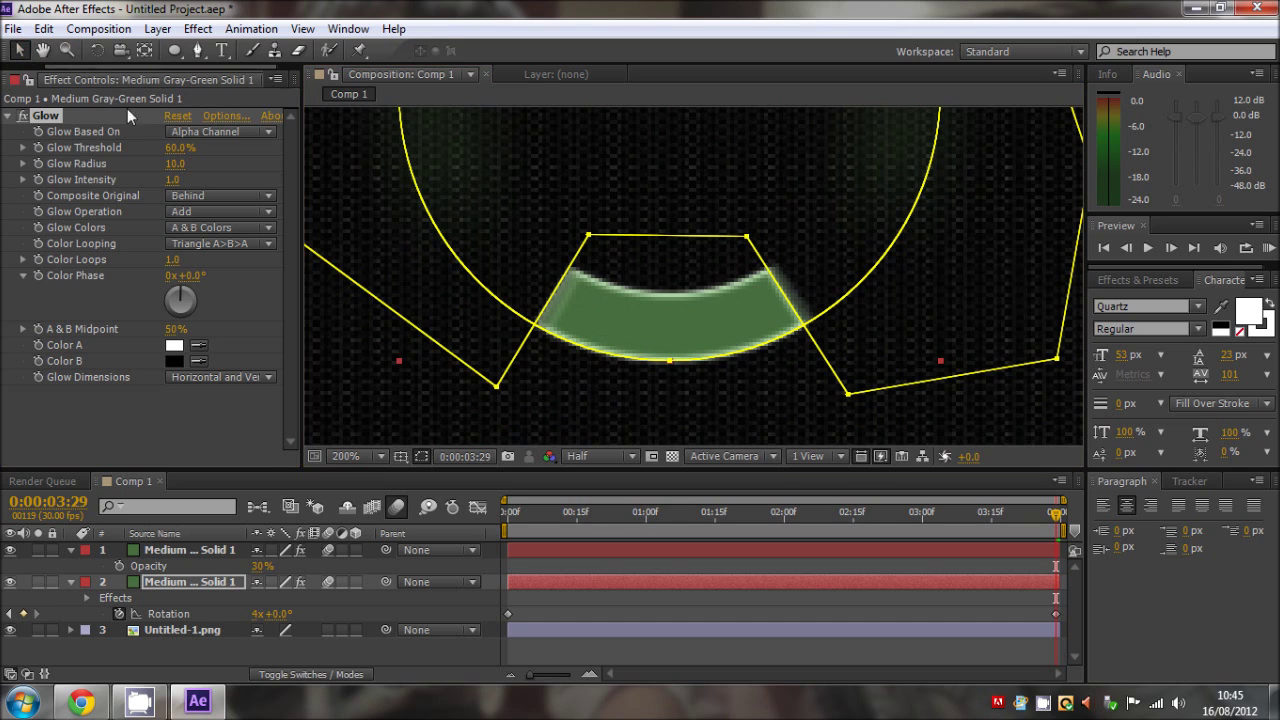
{"action": "left_click", "coordinate": [253, 133]}
{"action": "left_click", "coordinate": [237, 173]}
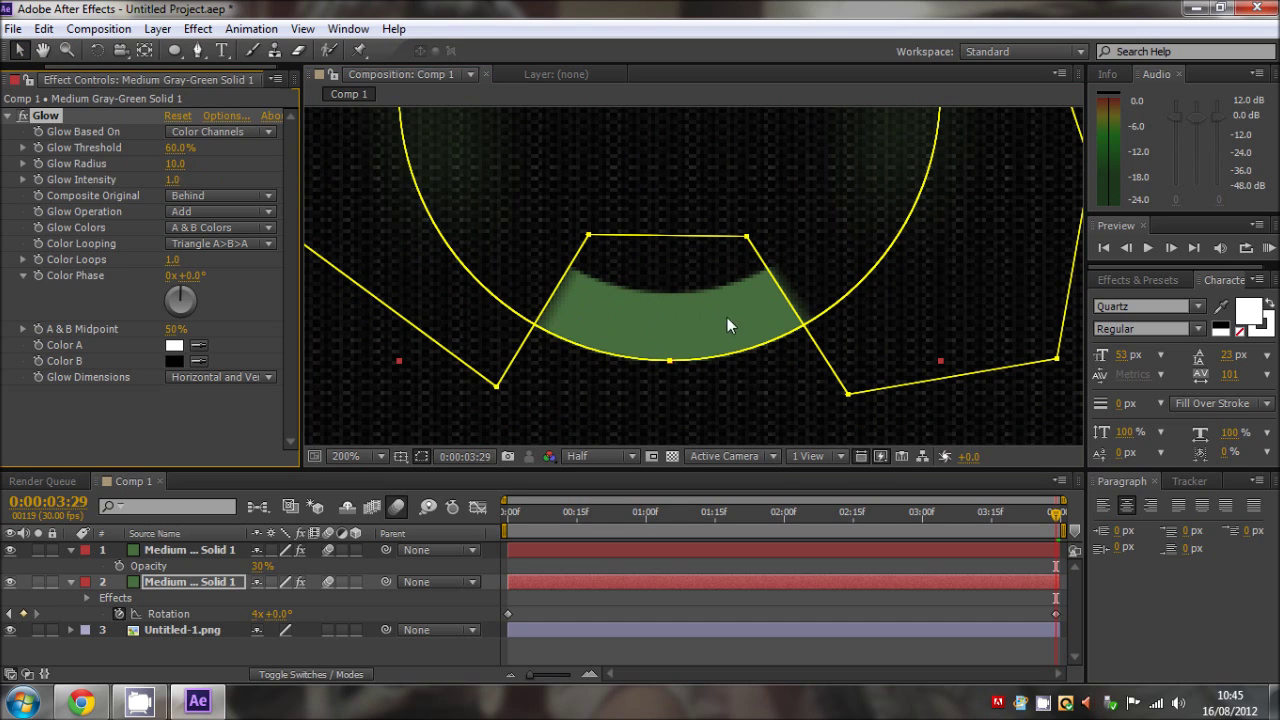
{"action": "left_click", "coordinate": [222, 132]}
{"action": "left_click", "coordinate": [220, 152]}
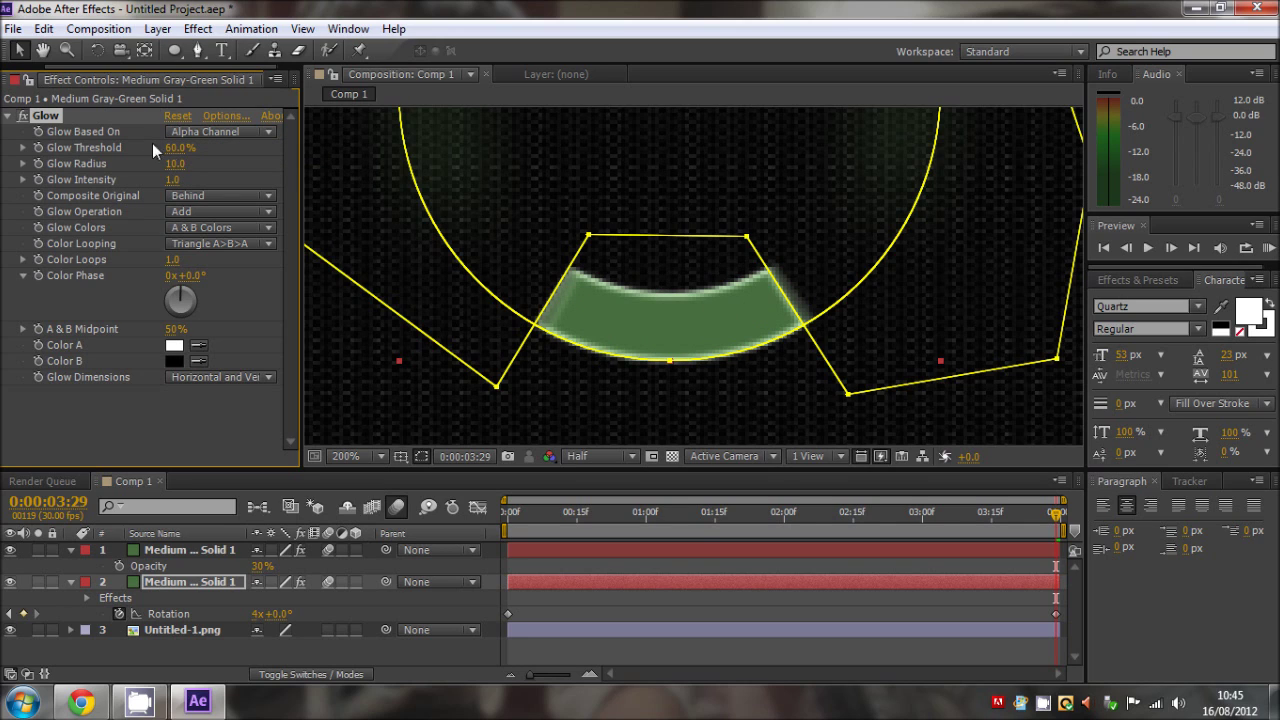
Step: Set the glow's Color A to a mid green
{"action": "left_click", "coordinate": [176, 346]}
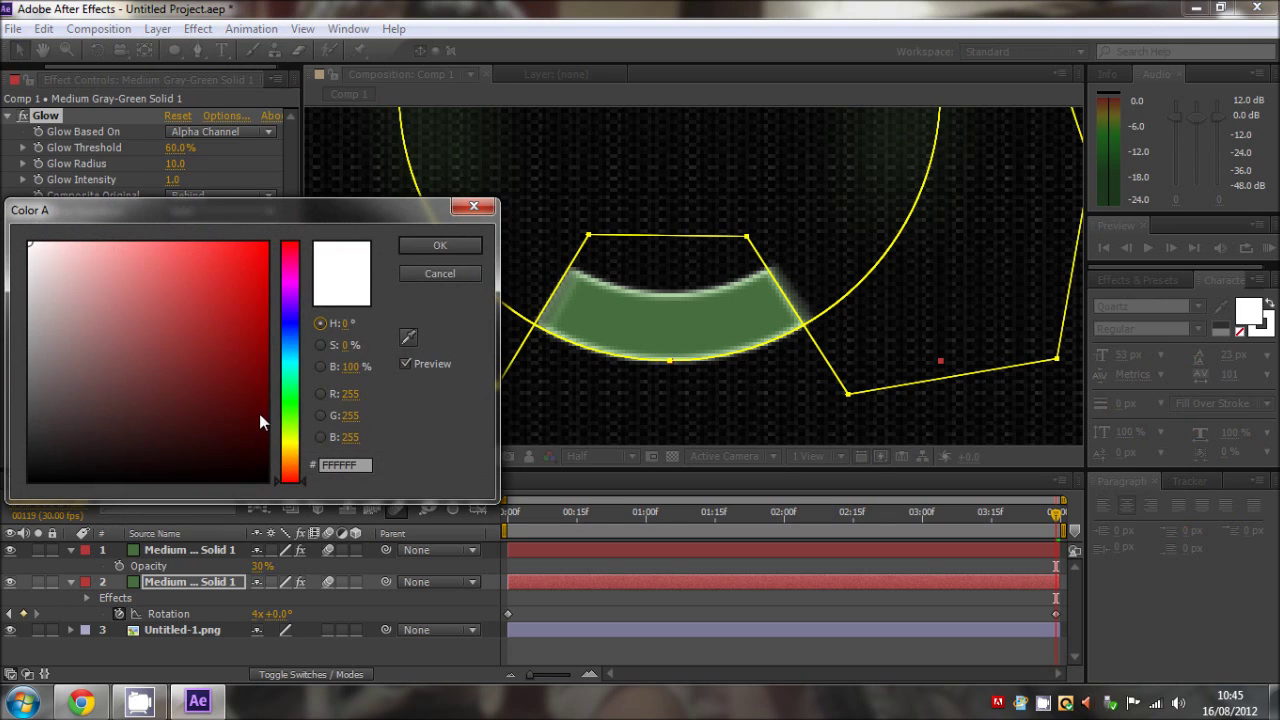
{"action": "left_click", "coordinate": [287, 416]}
{"action": "left_click_drag", "start_coordinate": [158, 341], "coordinate": [166, 324]}
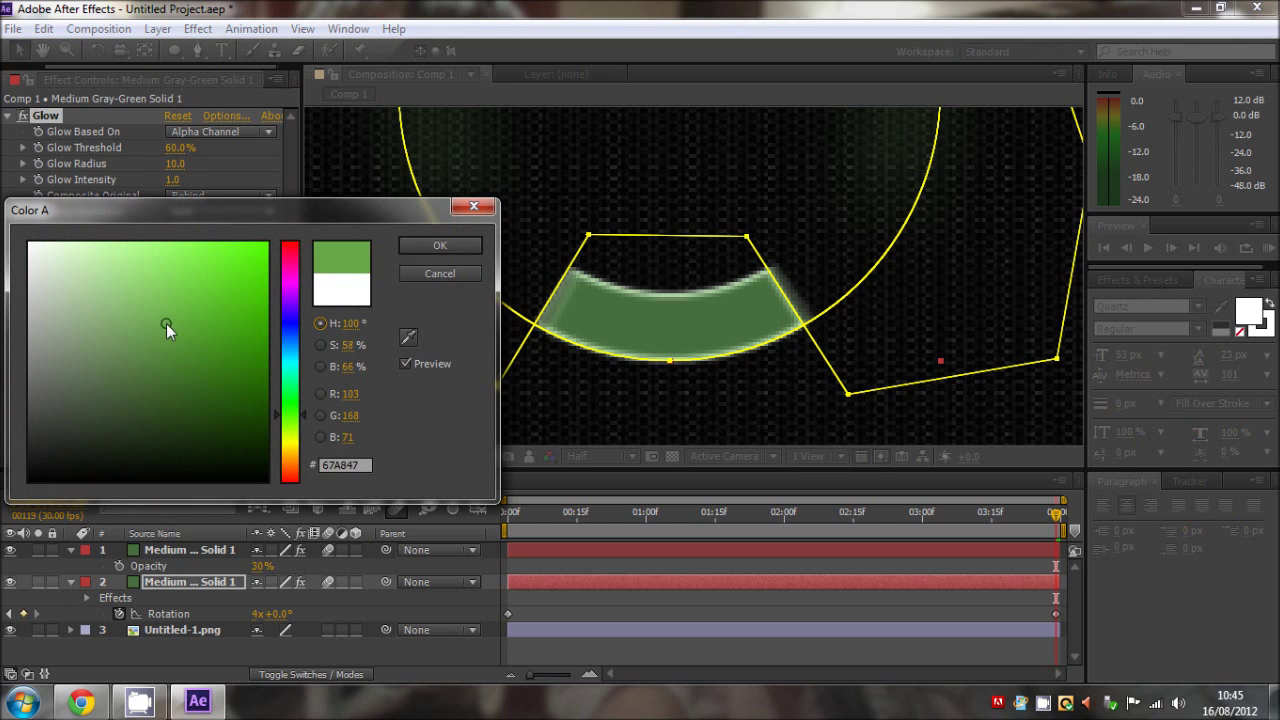
{"action": "left_click", "coordinate": [463, 245]}
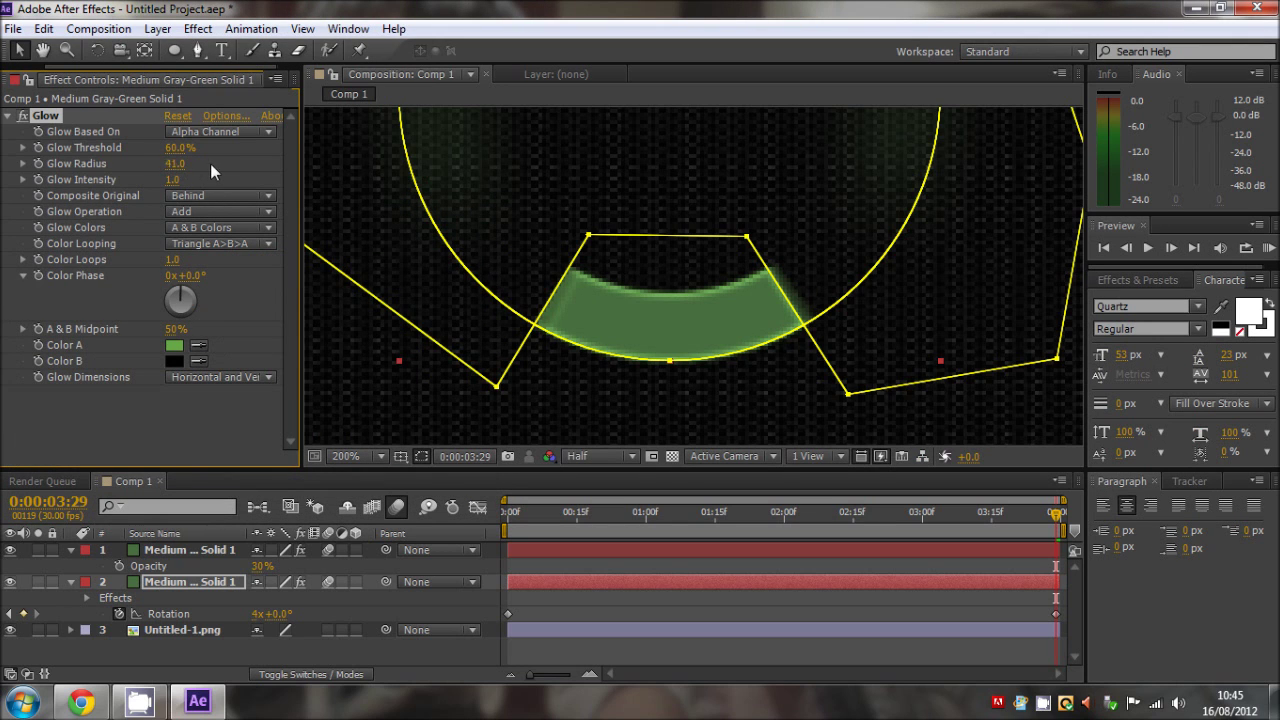
Step: Set Glow Radius to 120 and composite the original on top
{"action": "left_click_drag", "start_coordinate": [176, 163], "coordinate": [209, 244]}
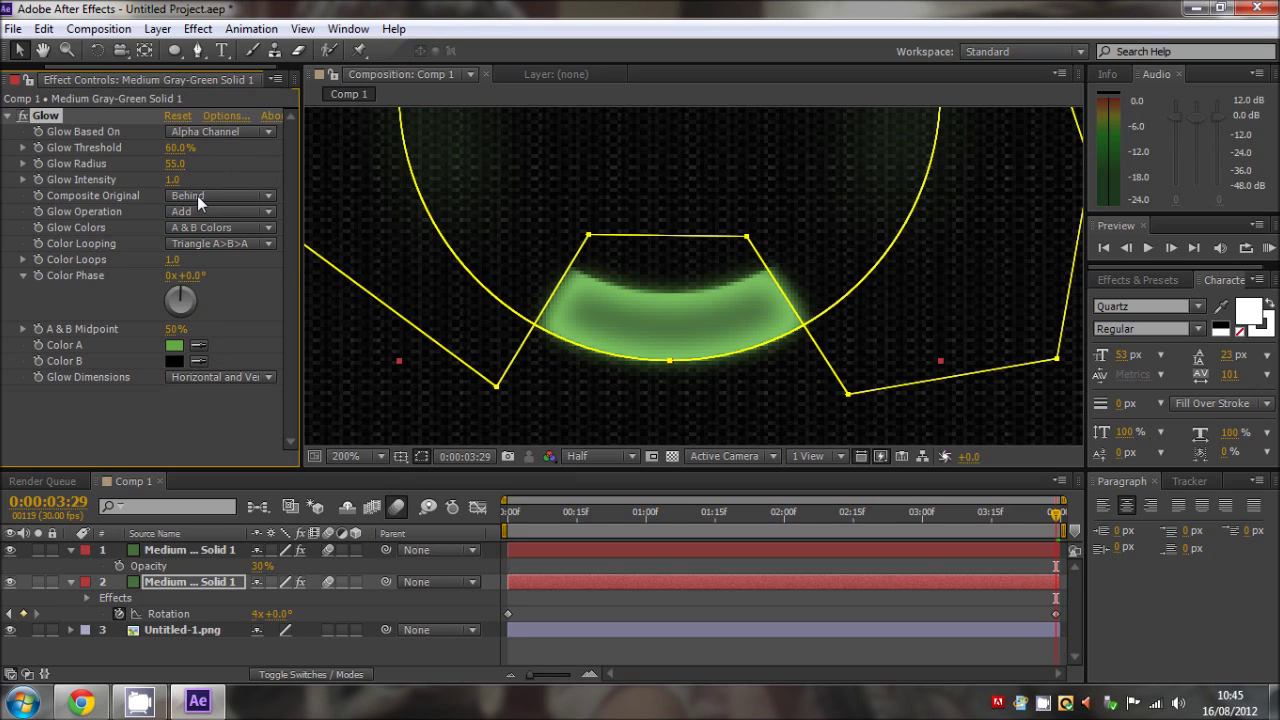
{"action": "left_click", "coordinate": [197, 195]}
{"action": "left_click", "coordinate": [207, 216]}
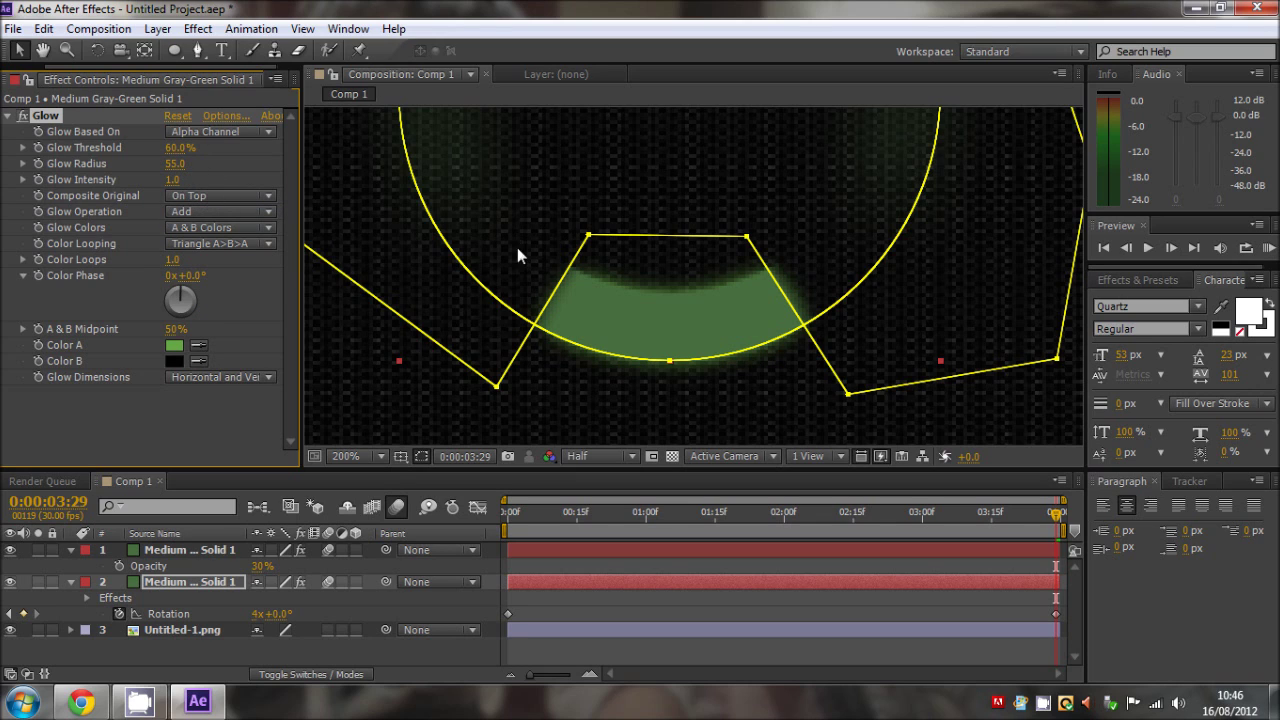
{"action": "left_click_drag", "start_coordinate": [177, 171], "coordinate": [302, 166]}
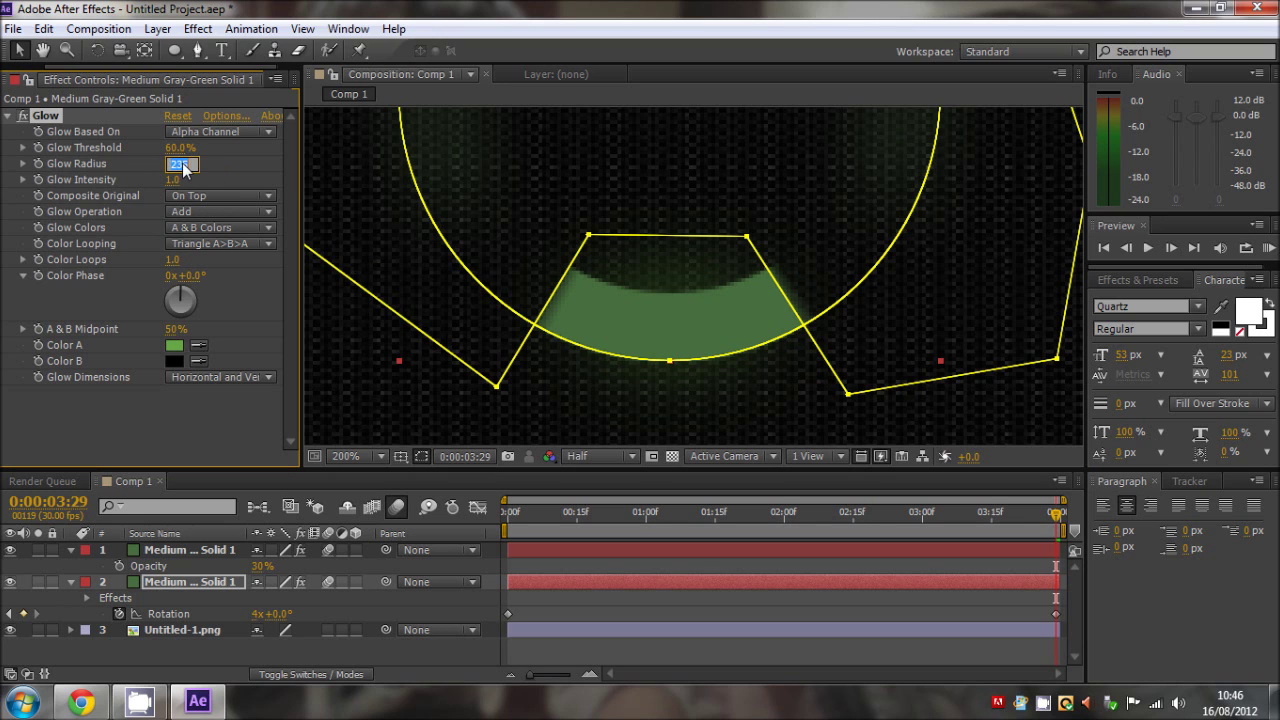
{"action": "type", "text": "20"}
{"action": "key", "text": "Return"}
{"action": "scroll", "coordinate": [631, 212], "scroll_direction": "down", "scroll_amount": 5}
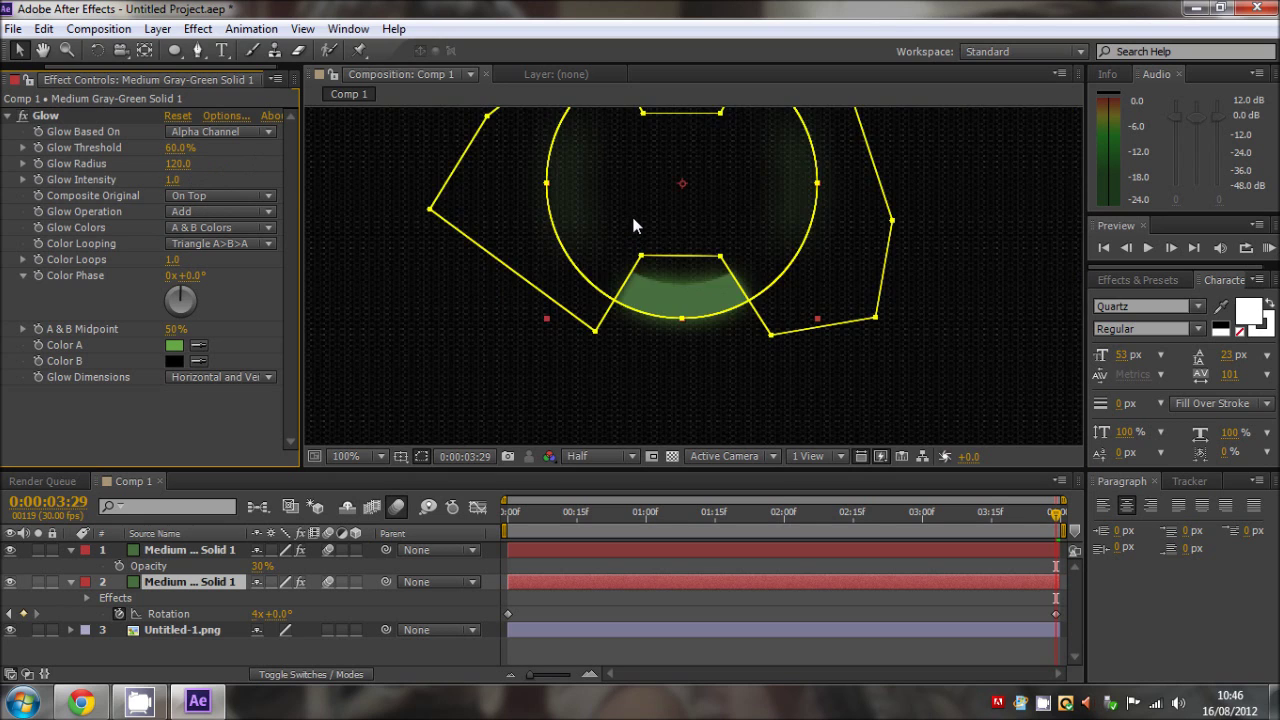
{"action": "scroll", "coordinate": [709, 252], "scroll_direction": "up", "scroll_amount": 4}
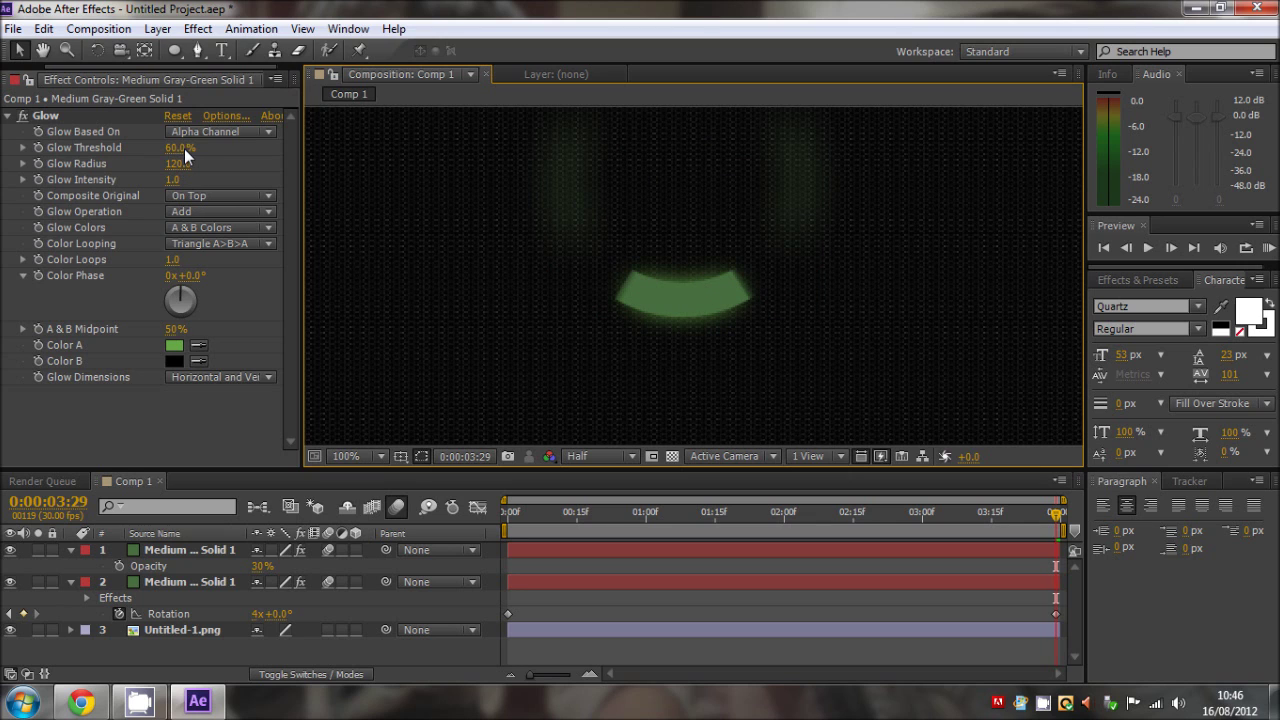
Step: Set the glow's Color B to white and Glow Intensity to 0.7
{"action": "left_click", "coordinate": [175, 362]}
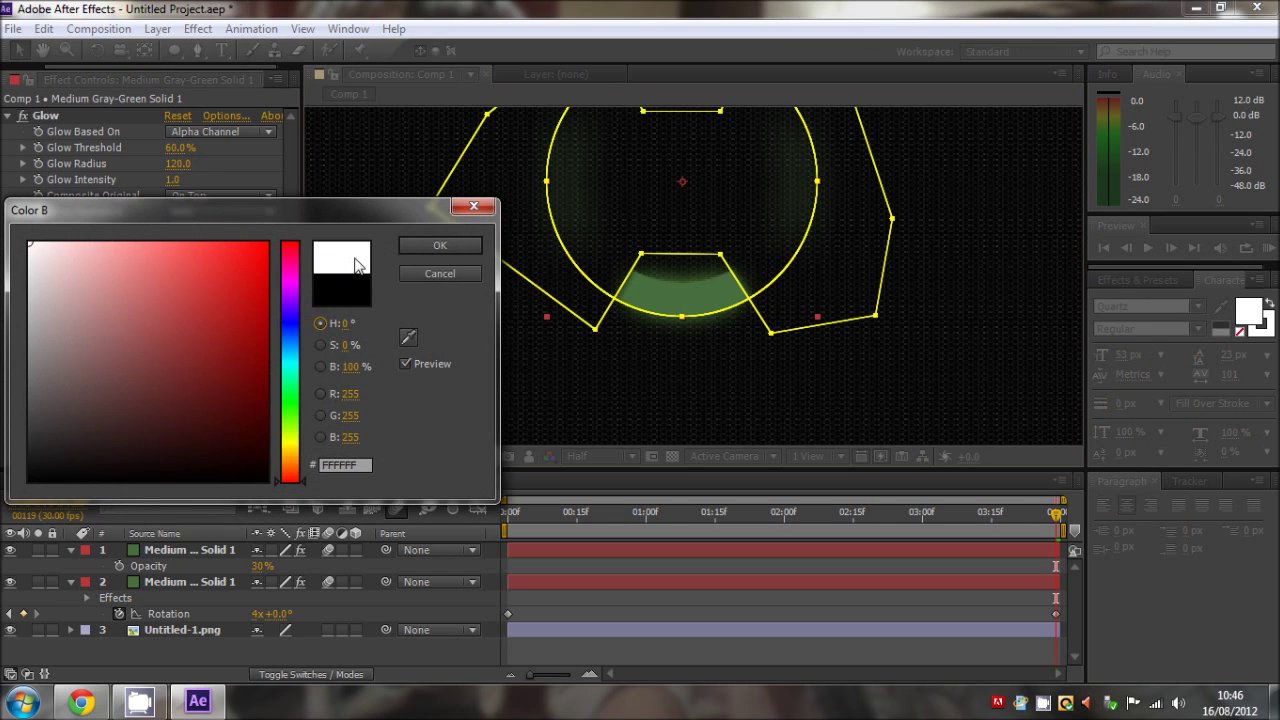
{"action": "left_click", "coordinate": [442, 246]}
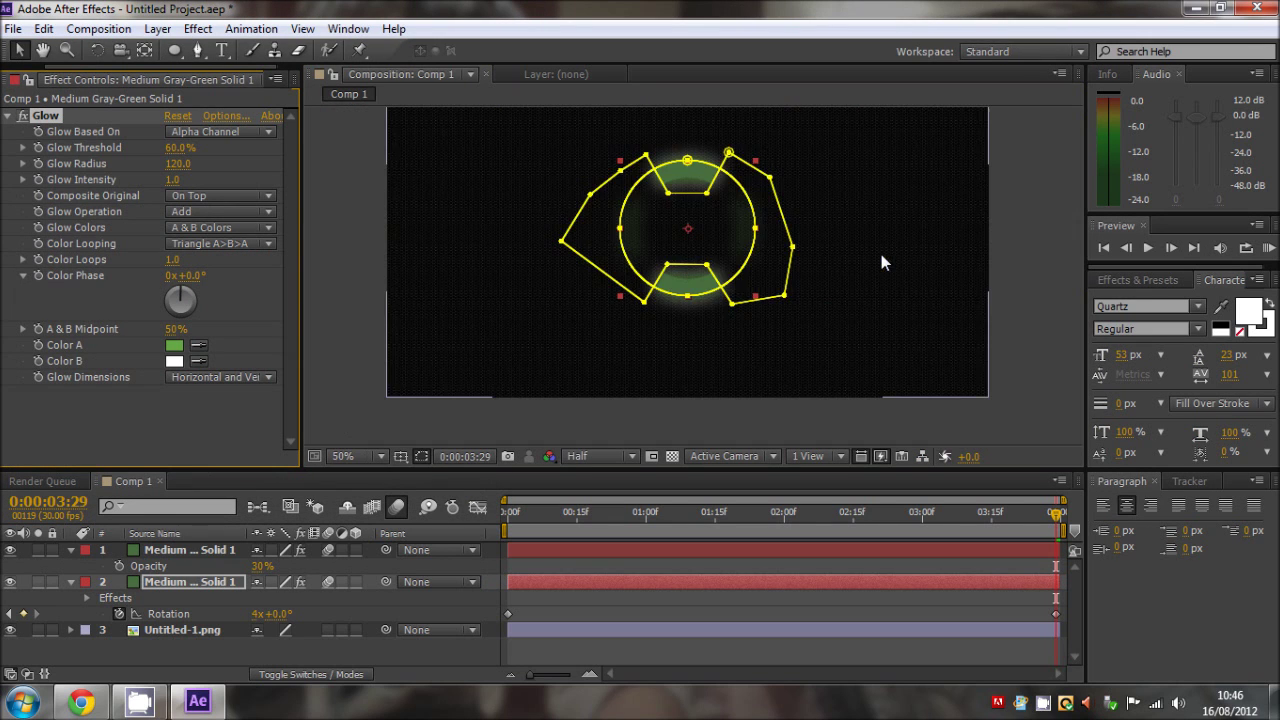
{"action": "left_click", "coordinate": [1006, 254]}
{"action": "scroll", "coordinate": [779, 259], "scroll_direction": "down", "scroll_amount": 2}
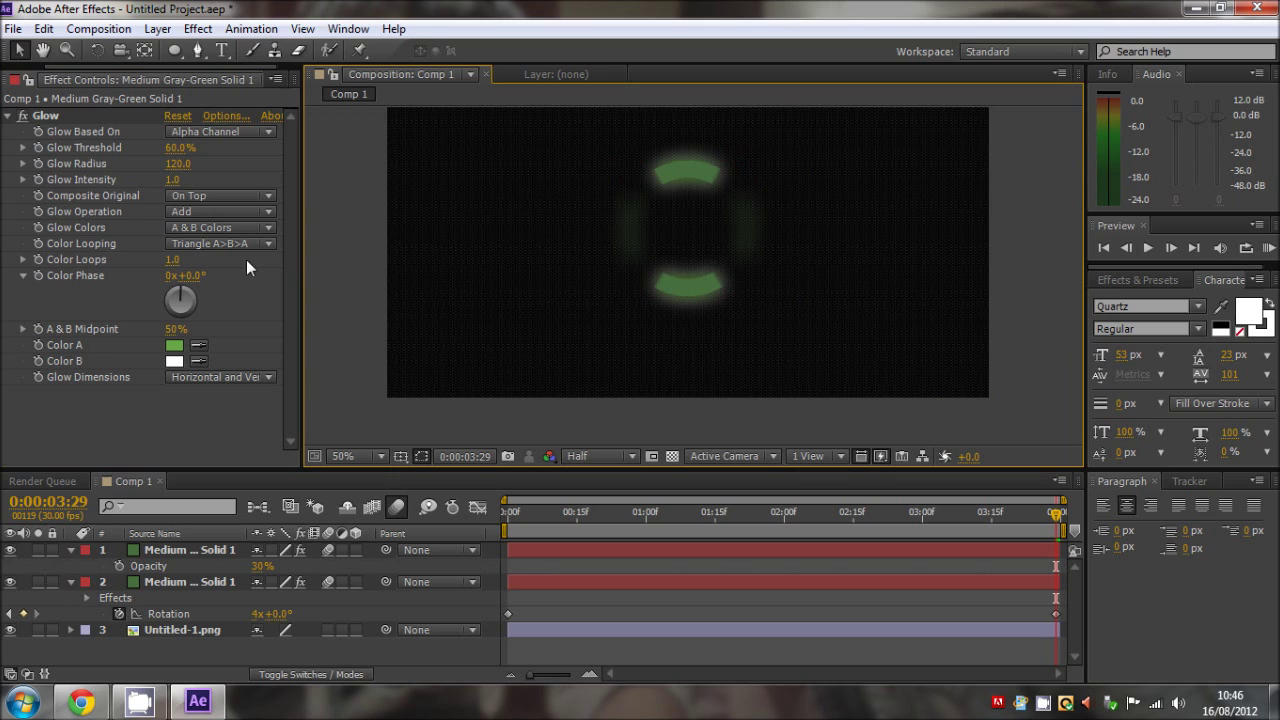
{"action": "left_click", "coordinate": [174, 181]}
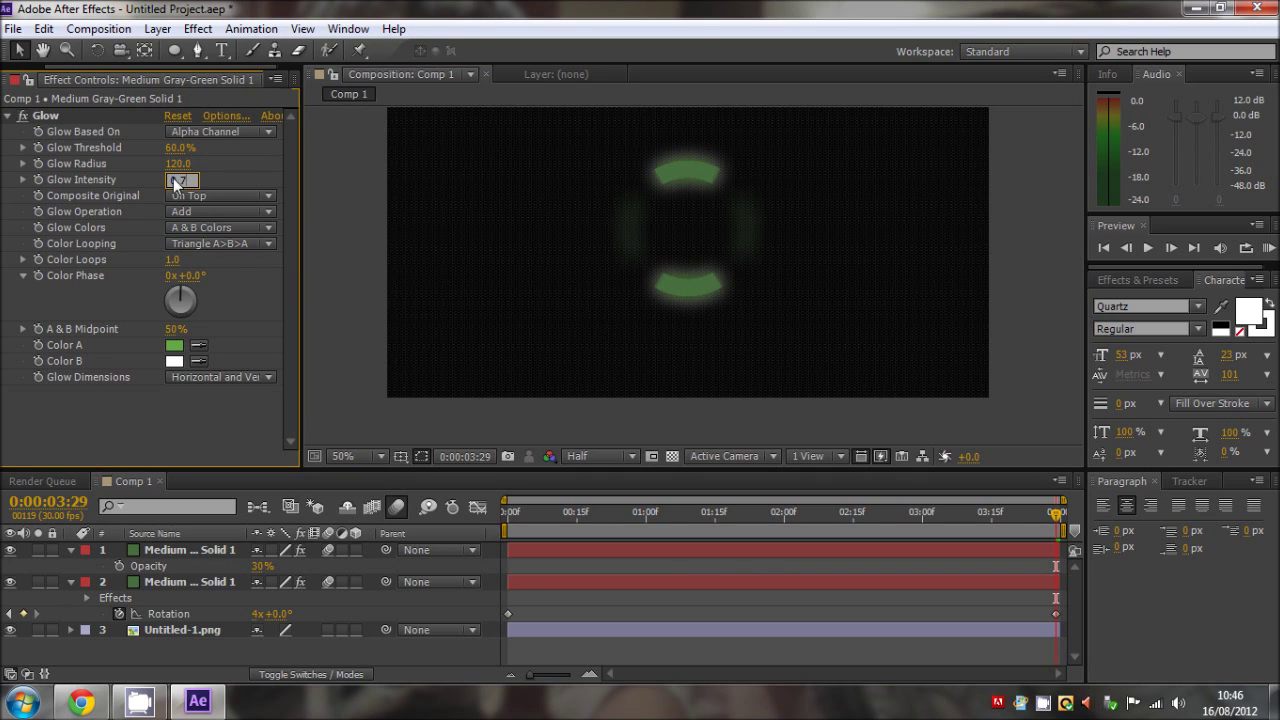
{"action": "left_click", "coordinate": [320, 298]}
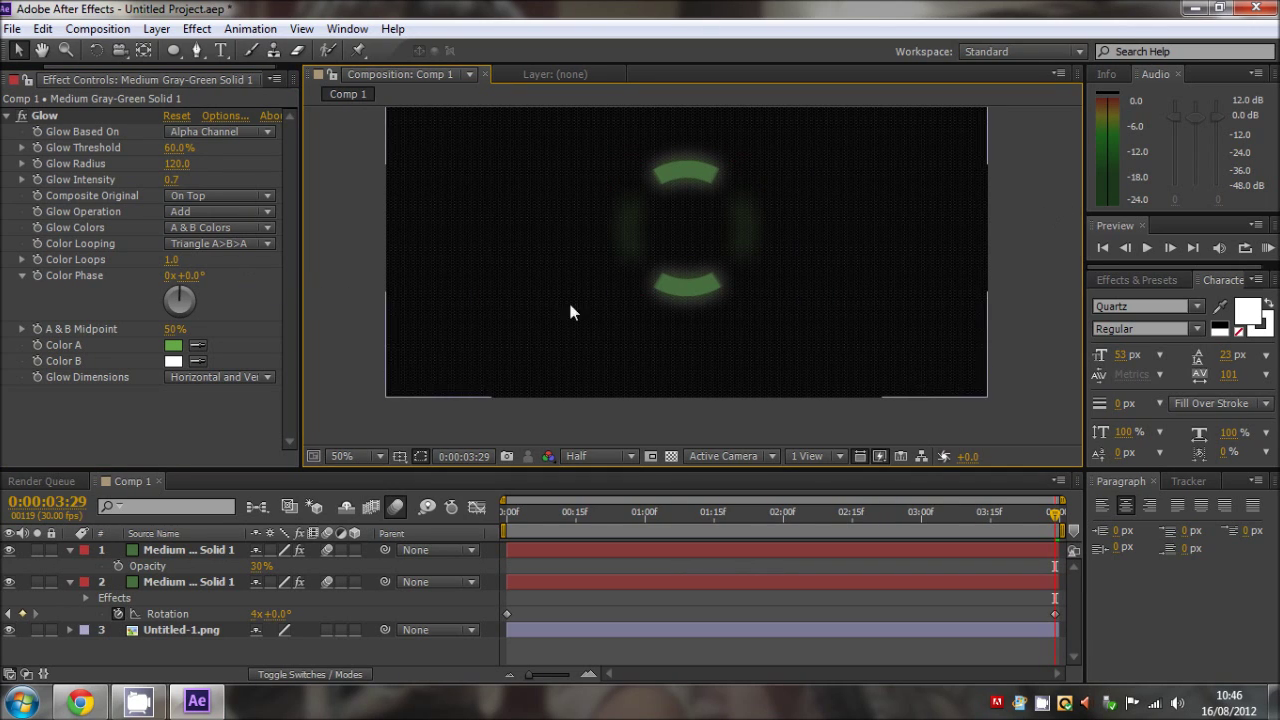
Step: Fit the composition in the viewer and select the Glow effect for copying
{"action": "left_click", "coordinate": [378, 456]}
{"action": "left_click", "coordinate": [405, 114]}
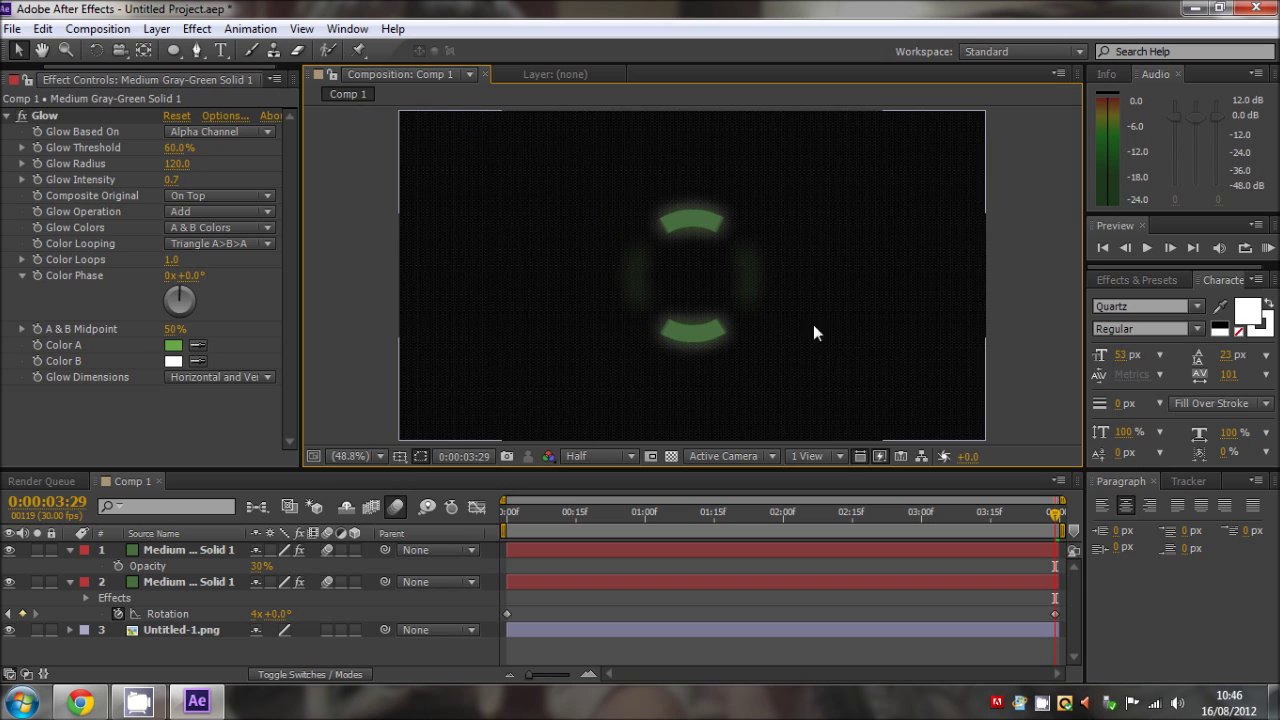
{"action": "left_click", "coordinate": [27, 117]}
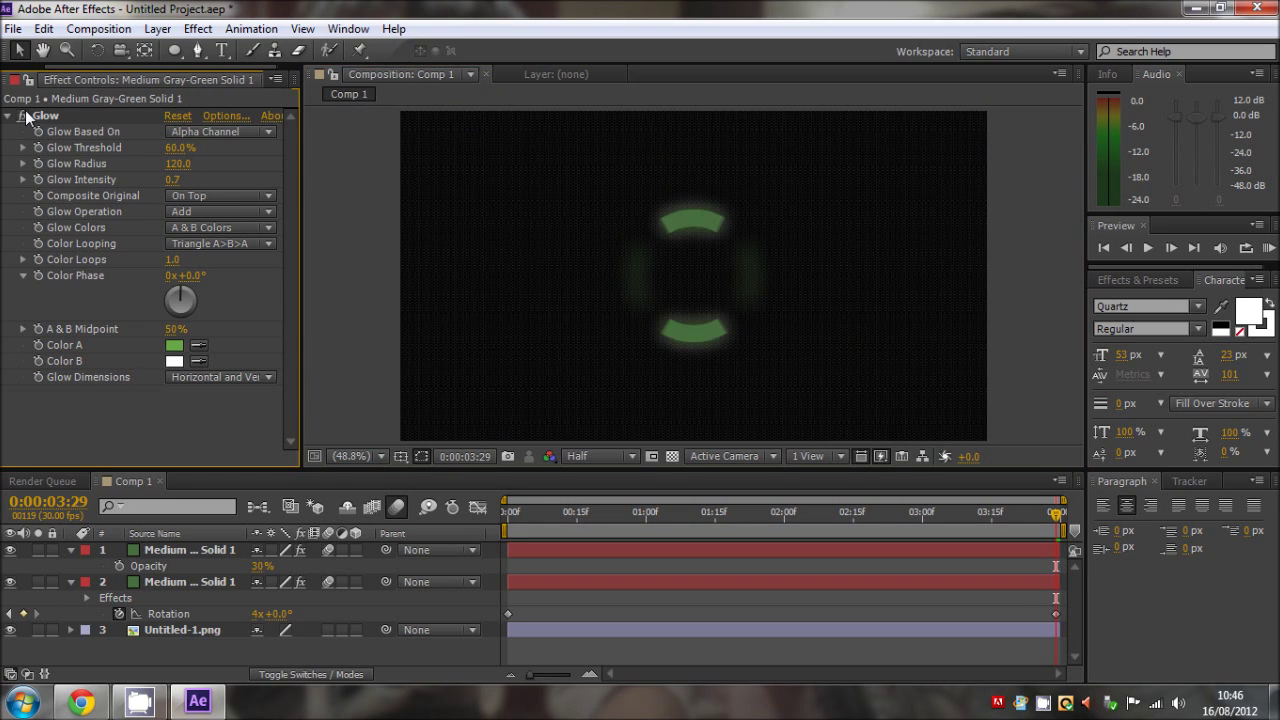
{"action": "left_click", "coordinate": [43, 116]}
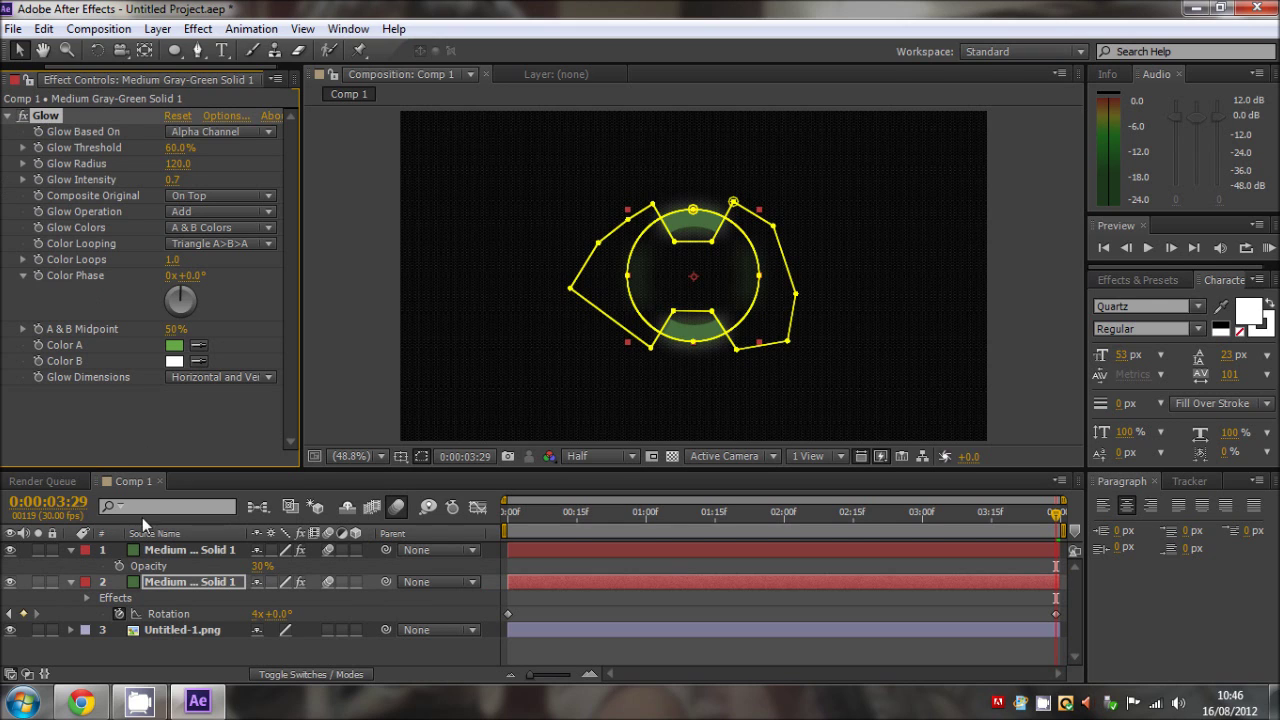
Step: Paste the Glow onto the top blurred arcs layer, preview, and collapse both layers
{"action": "left_click", "coordinate": [182, 533]}
{"action": "left_click", "coordinate": [186, 548]}
{"action": "key", "text": "ctrl+v"}
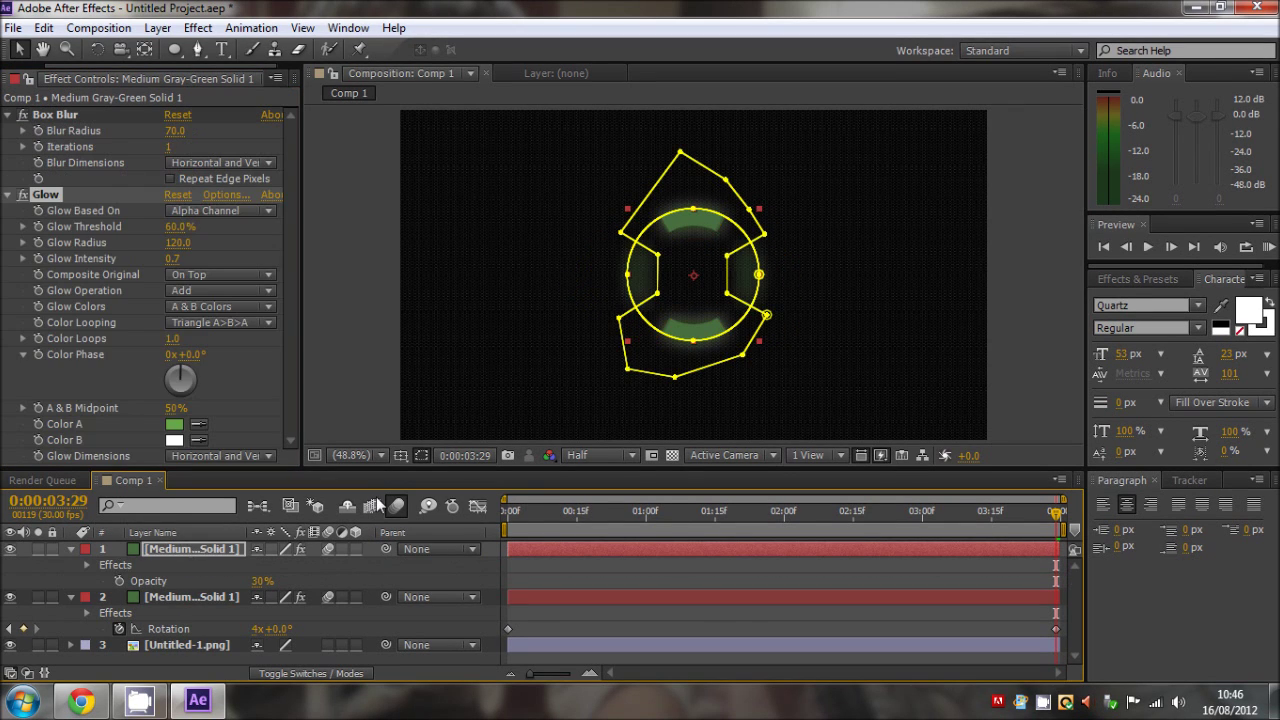
{"action": "left_click", "coordinate": [1038, 246]}
{"action": "left_click", "coordinate": [1268, 247]}
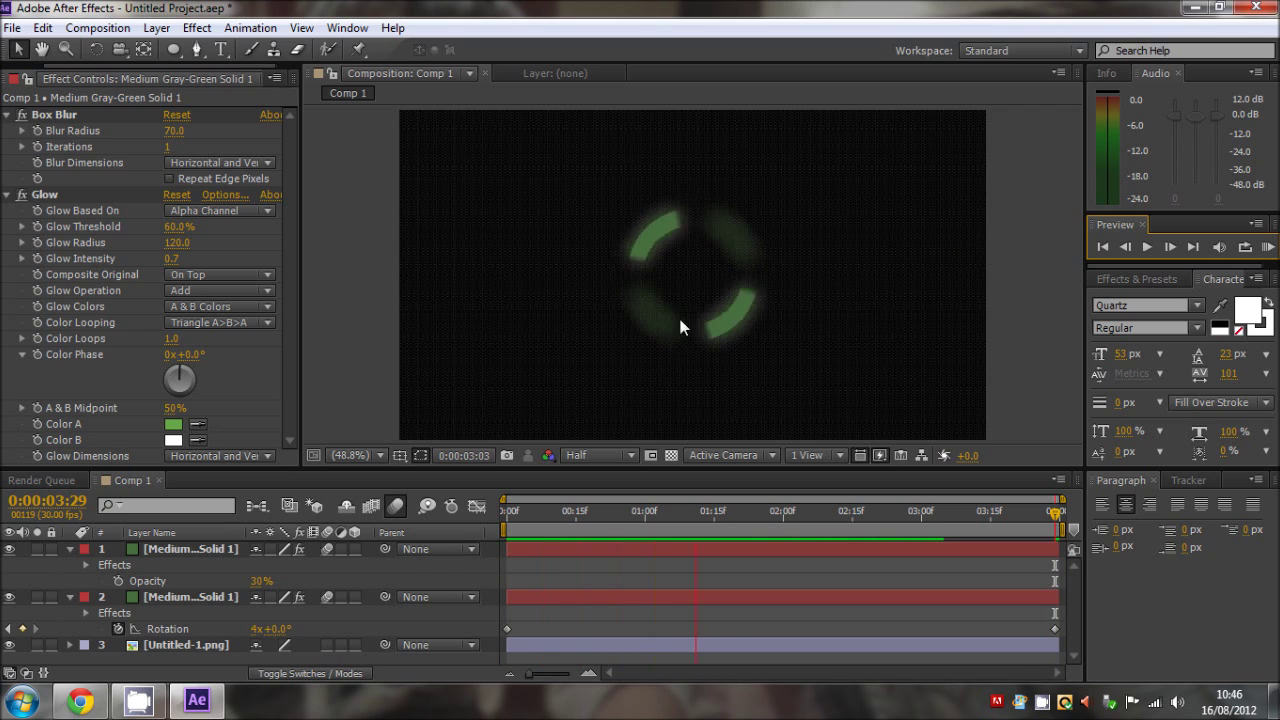
{"action": "left_click", "coordinate": [1148, 247]}
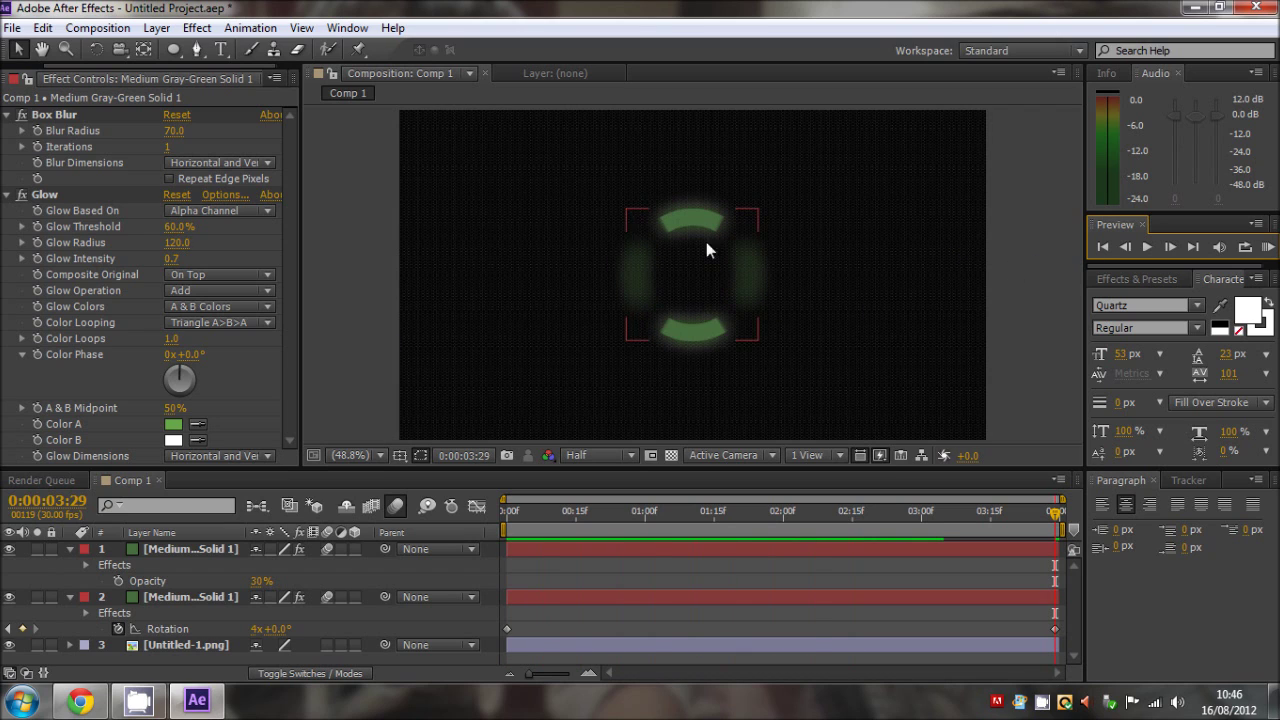
{"action": "left_click", "coordinate": [71, 546]}
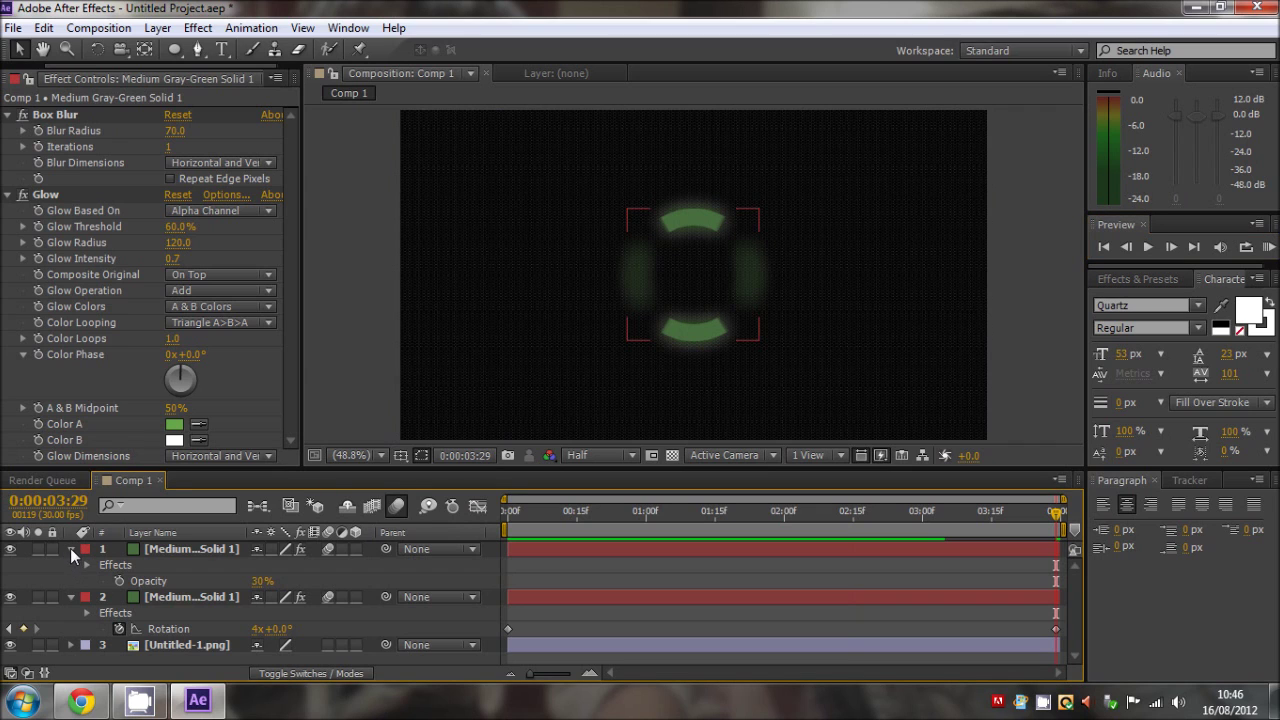
{"action": "left_click", "coordinate": [70, 548]}
{"action": "left_click", "coordinate": [70, 565]}
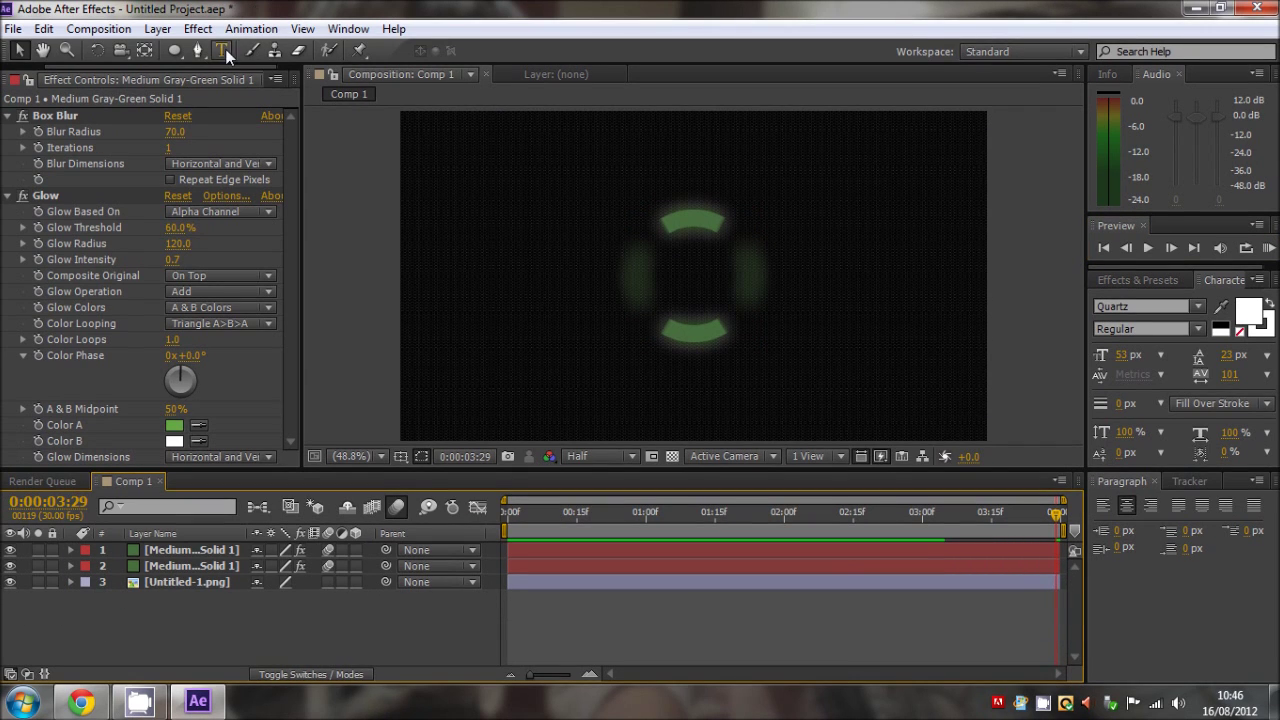
Step: Create a text layer reading LOADING at the centre of the arcs
{"action": "left_click", "coordinate": [222, 50]}
{"action": "left_click", "coordinate": [655, 271]}
{"action": "type", "text": "L"}
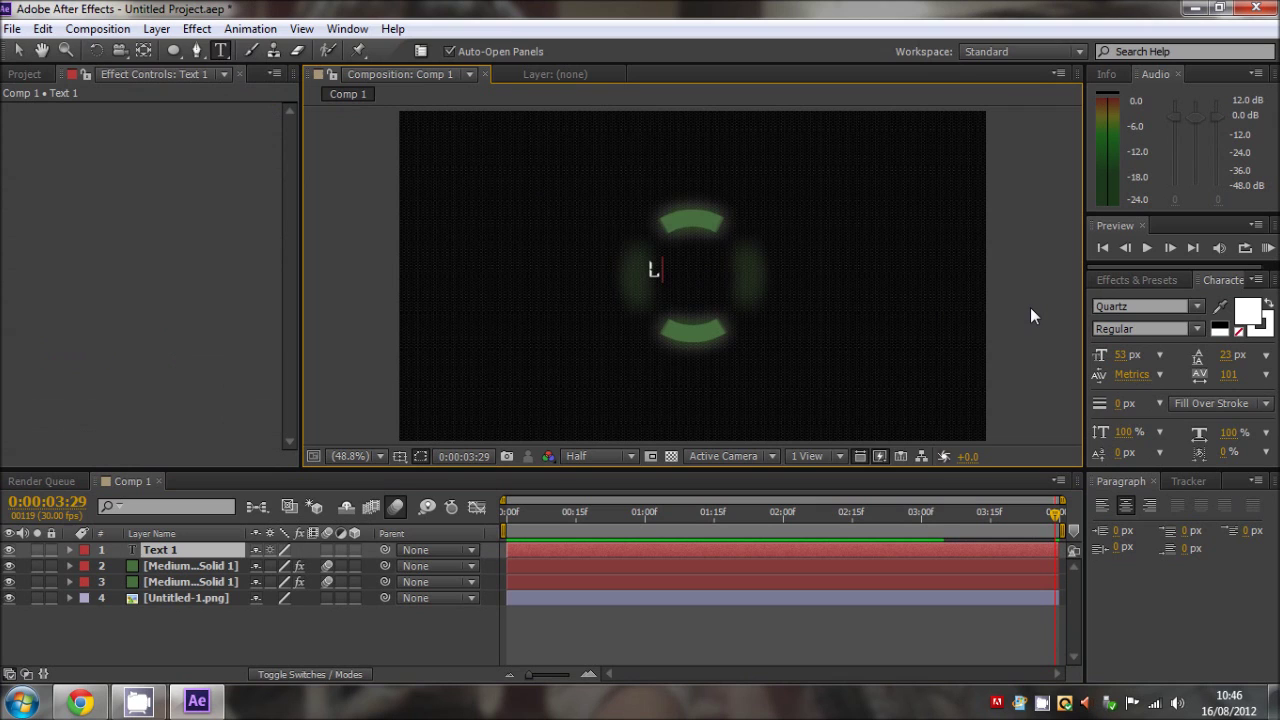
{"action": "type", "text": "Oading"}
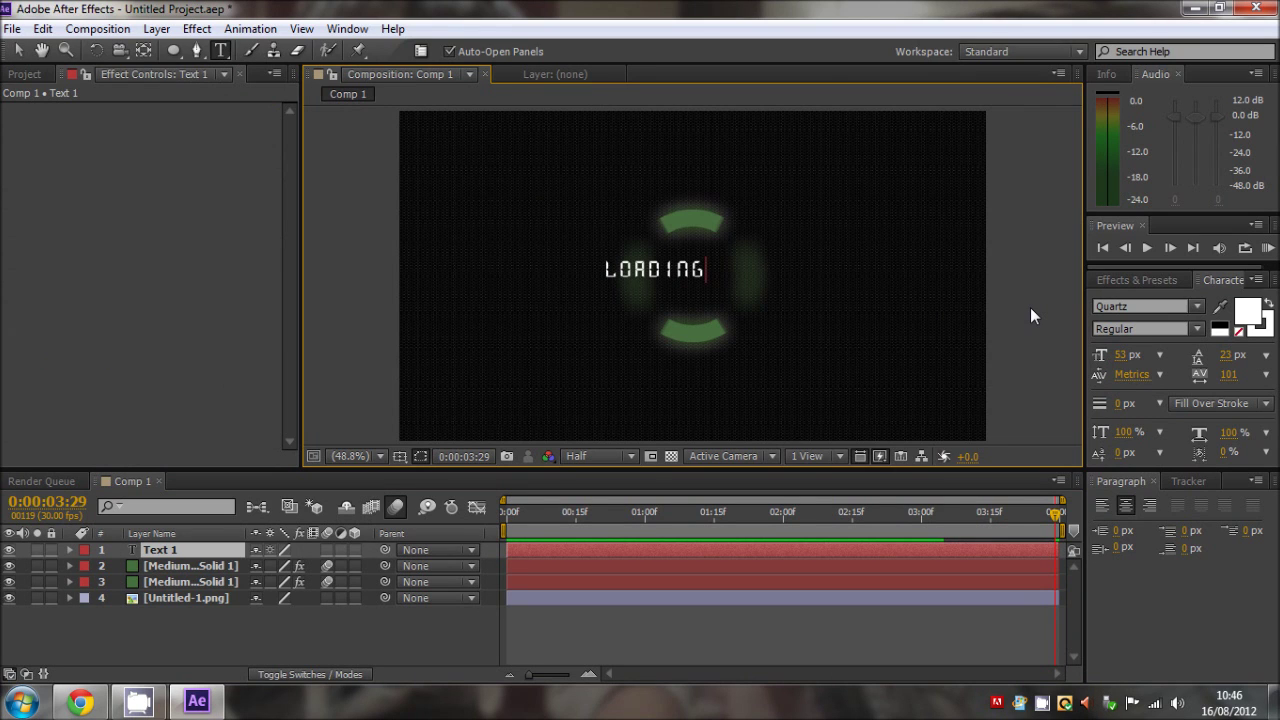
{"action": "left_click", "coordinate": [18, 52]}
{"action": "key", "text": "Caps_Lock"}
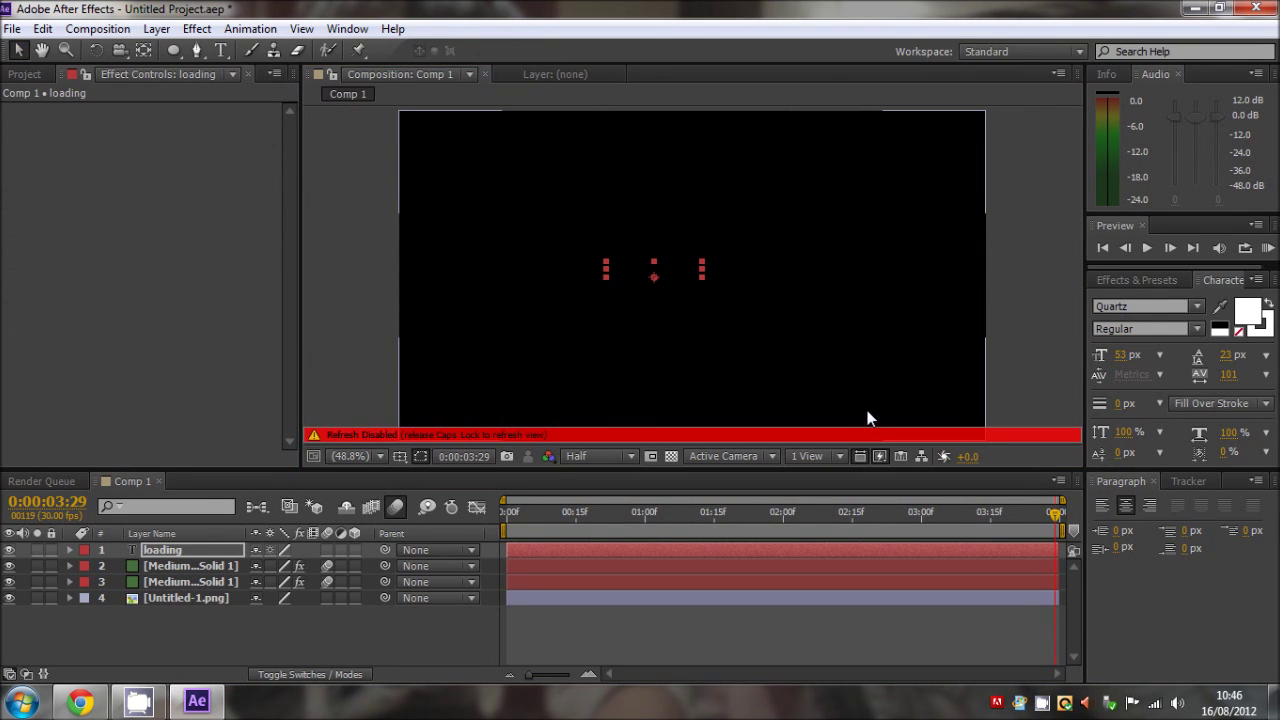
{"action": "key", "text": "Caps_Lock"}
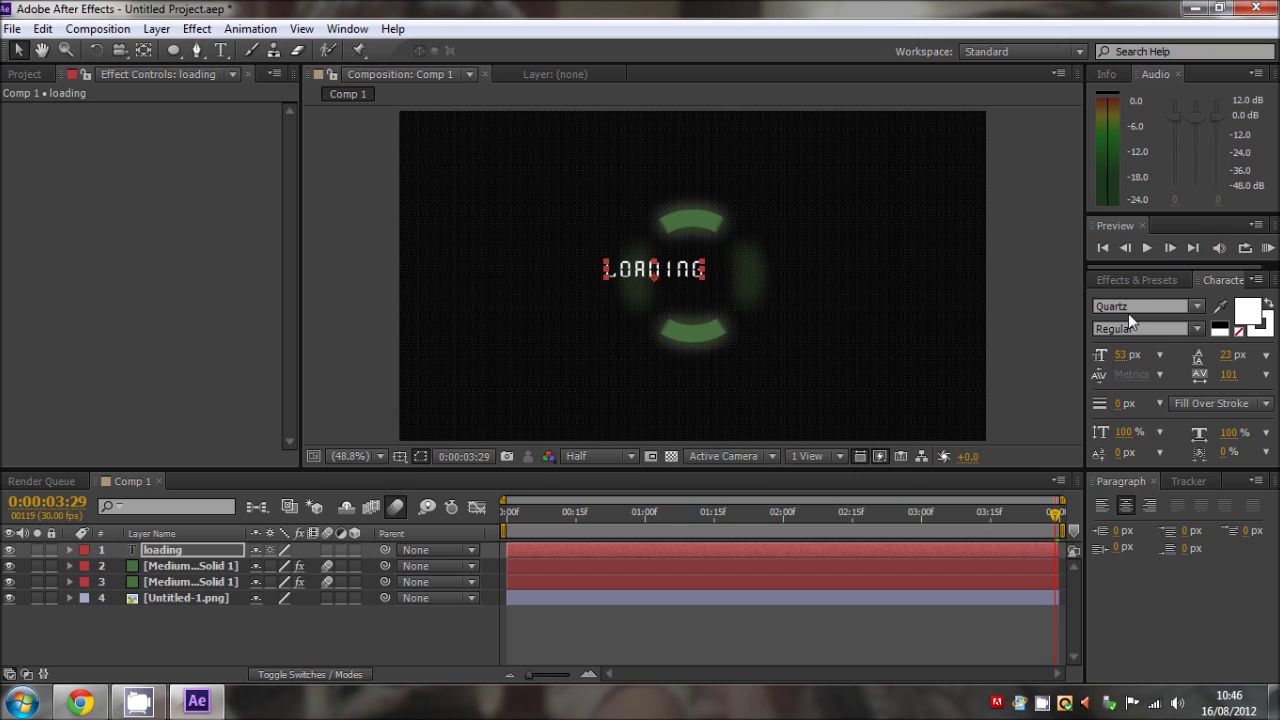
{"action": "left_click", "coordinate": [1012, 313]}
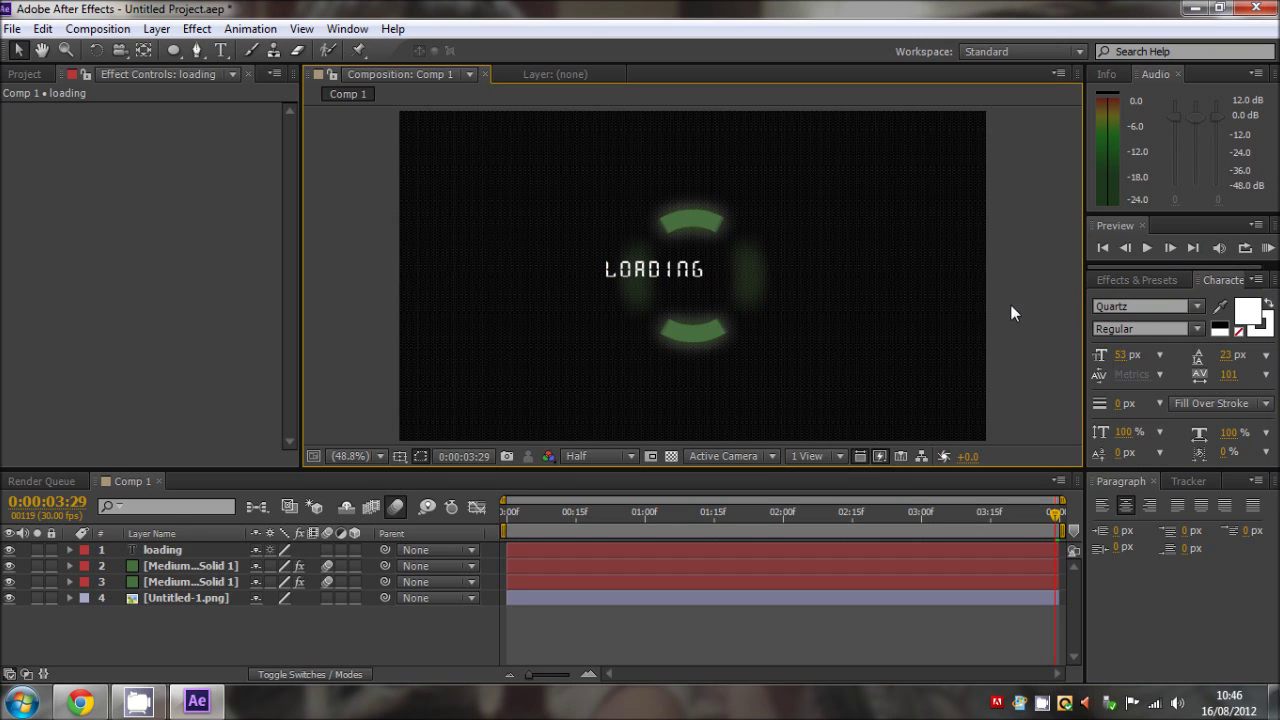
{"action": "left_click", "coordinate": [178, 551]}
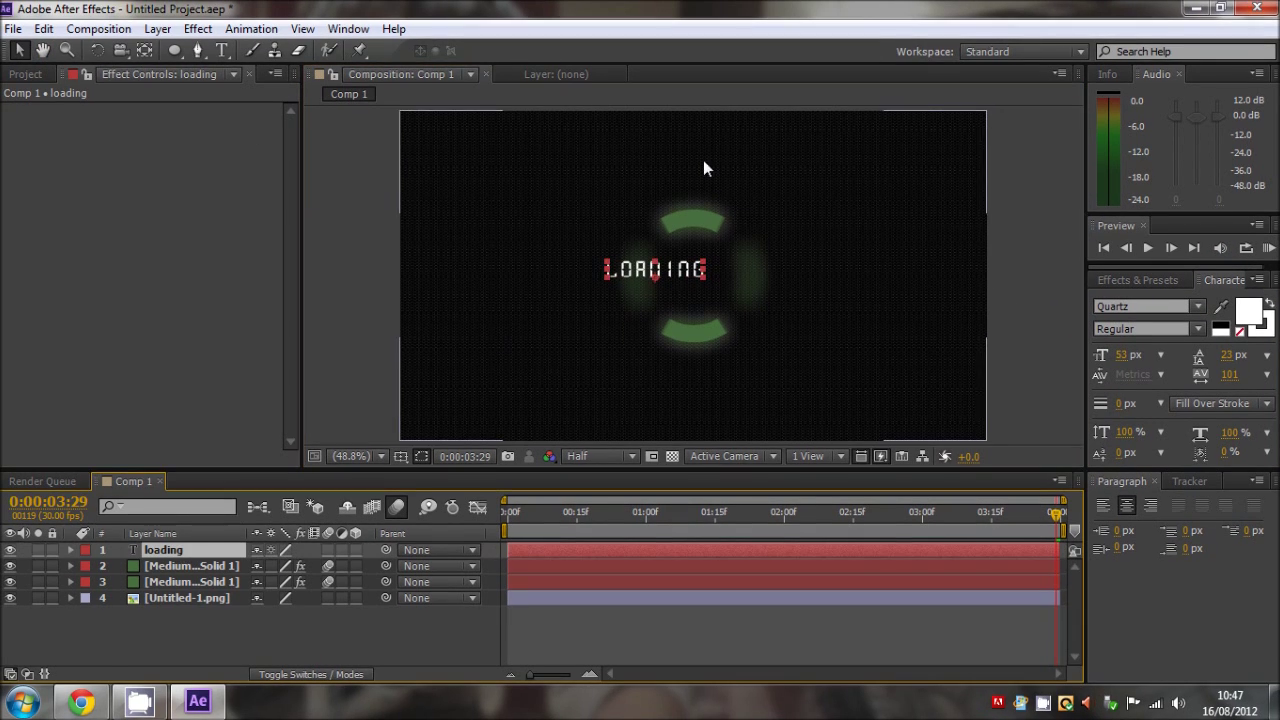
{"action": "left_click", "coordinate": [714, 275]}
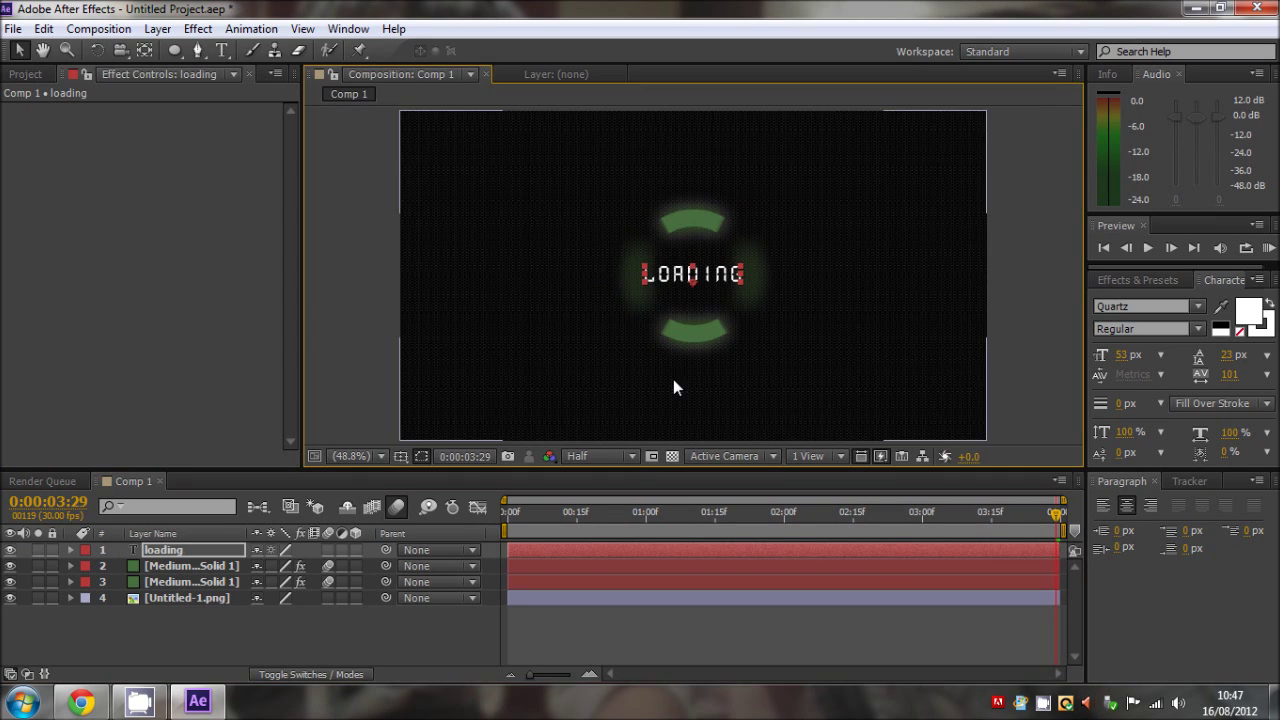
{"action": "left_click_drag", "start_coordinate": [650, 511], "coordinate": [677, 513]}
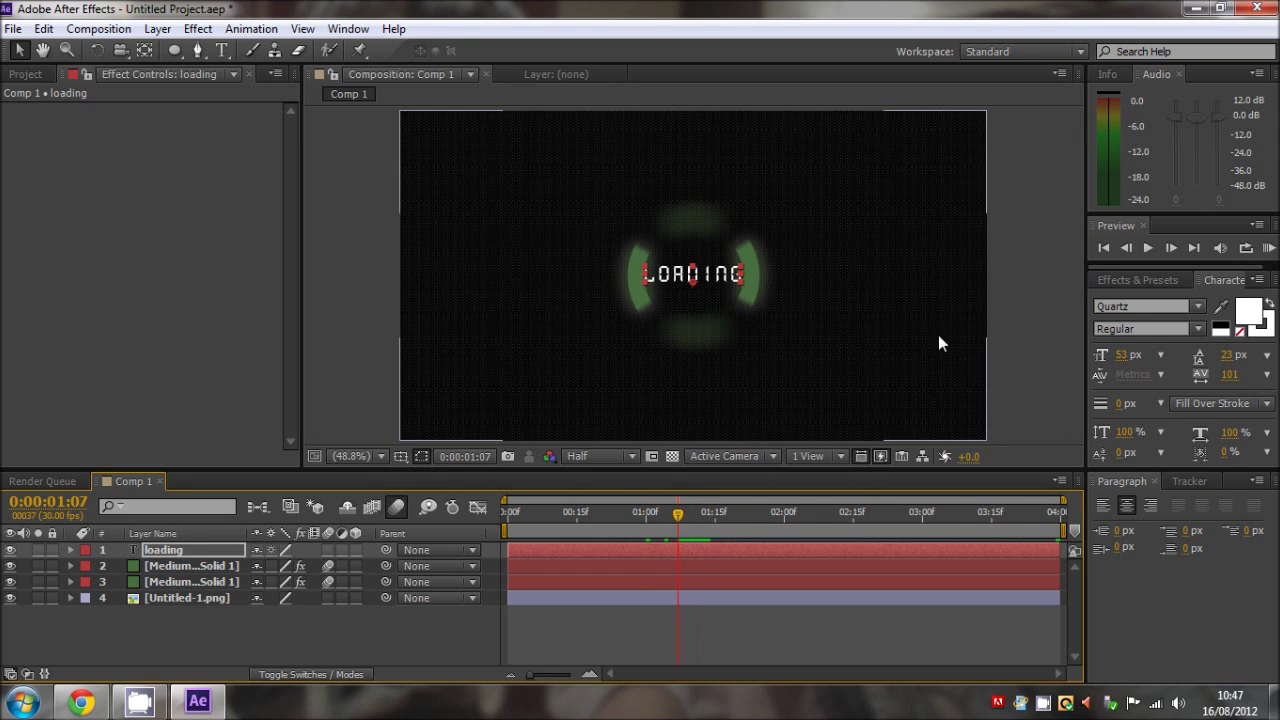
{"action": "left_click", "coordinate": [699, 284]}
{"action": "left_click", "coordinate": [195, 550]}
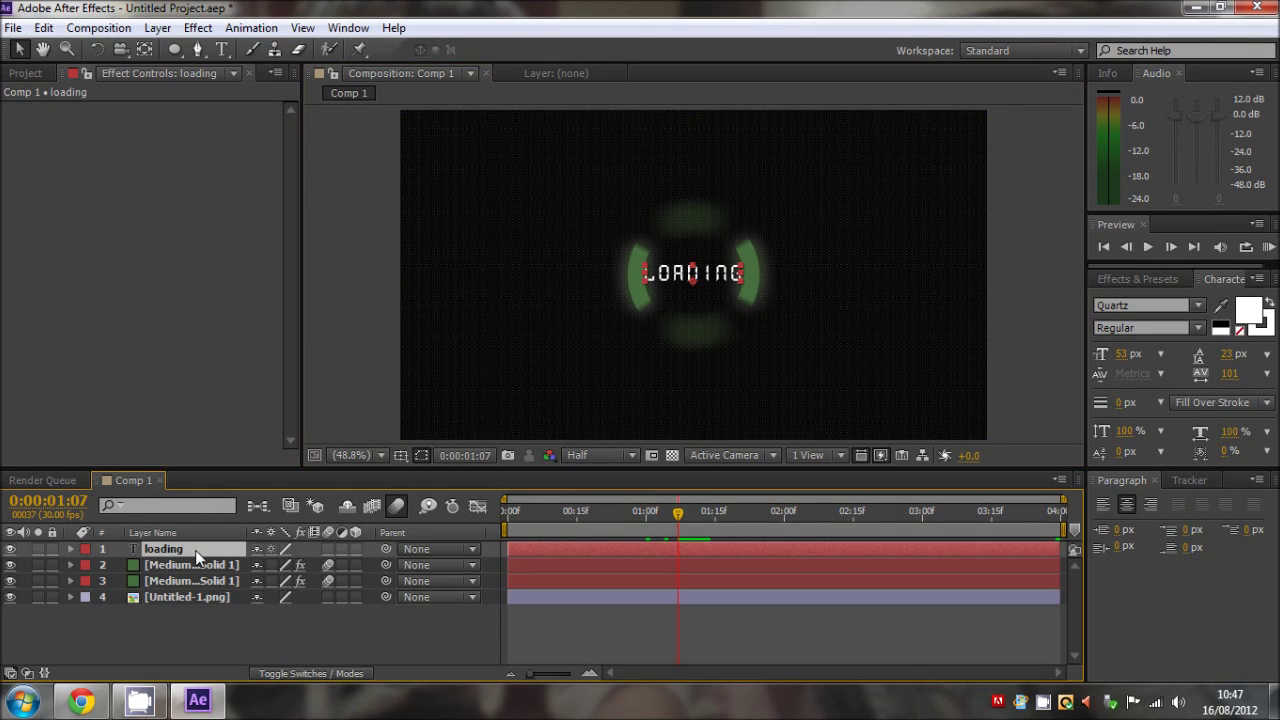
Step: Scale the LOADING text layer to 80% using S80
{"action": "type", "text": "s"}
{"action": "type", "text": "80"}
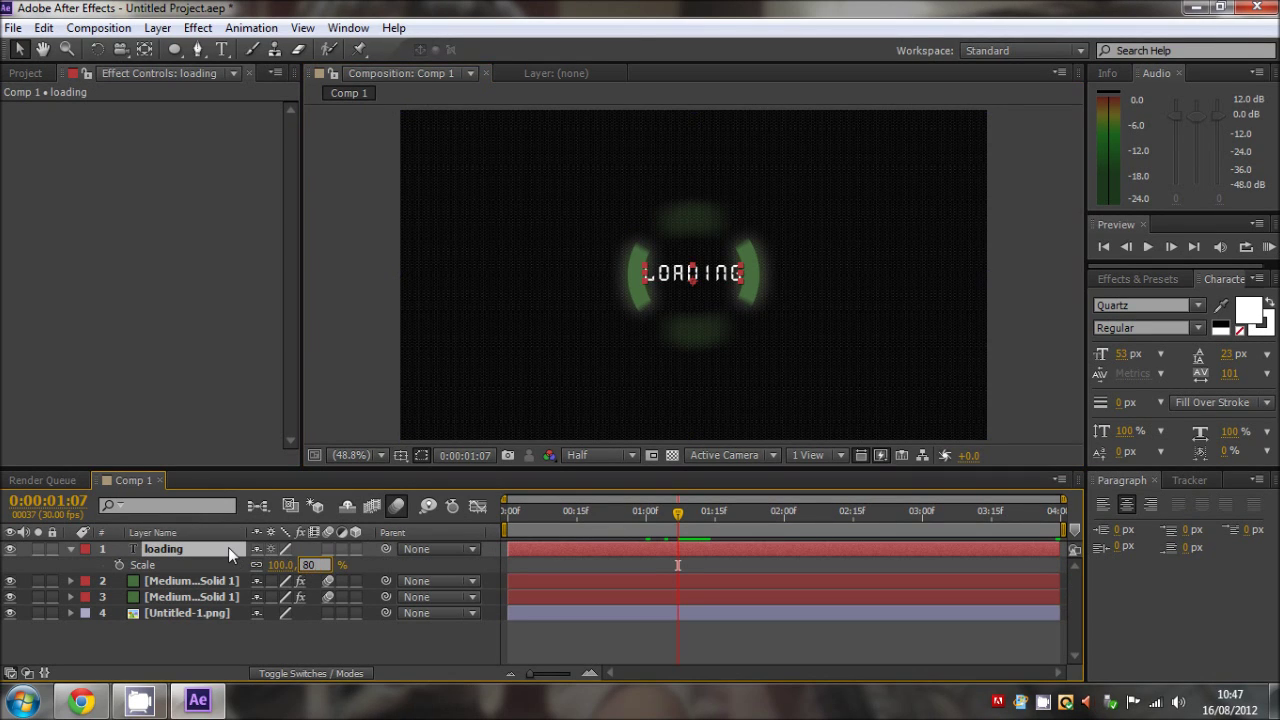
{"action": "key", "text": "Return"}
{"action": "left_click", "coordinate": [847, 366]}
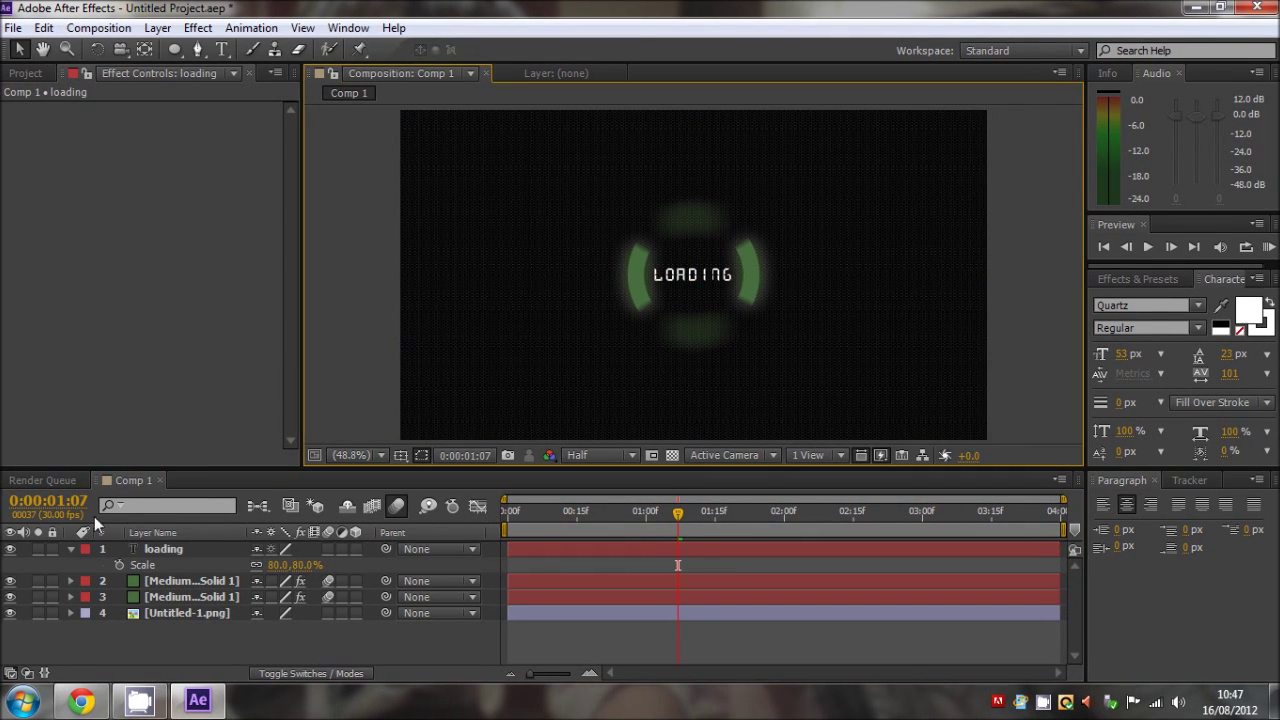
{"action": "left_click", "coordinate": [76, 549]}
{"action": "left_click", "coordinate": [191, 548]}
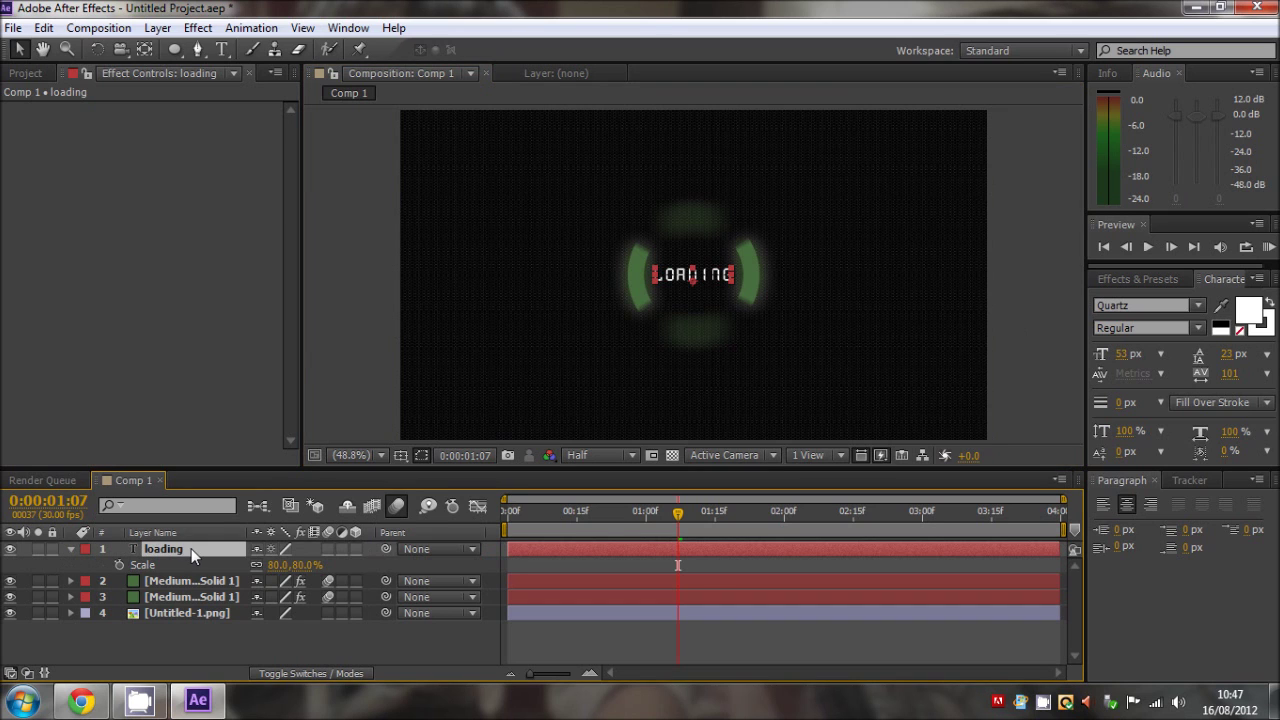
{"action": "left_click", "coordinate": [197, 28]}
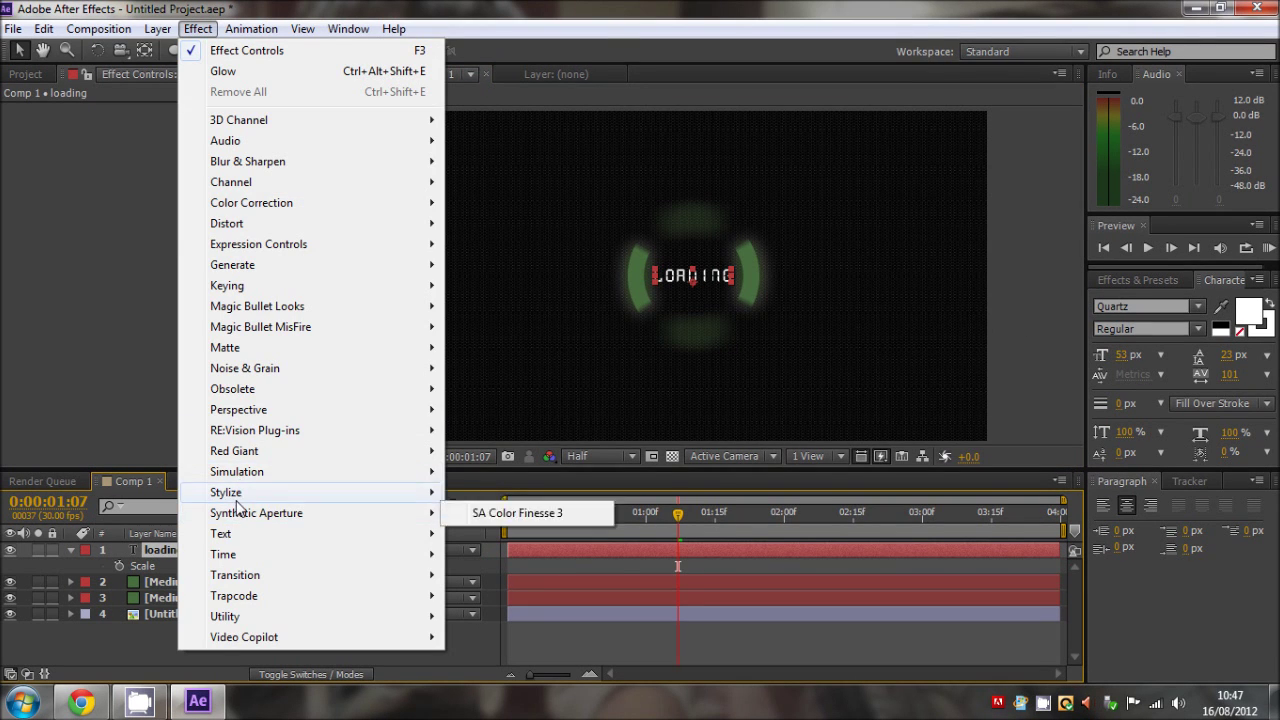
Step: Apply Glow to the LOADING text with an orange Color A
{"action": "mouse_move", "coordinate": [237, 492]}
{"action": "left_click", "coordinate": [486, 327]}
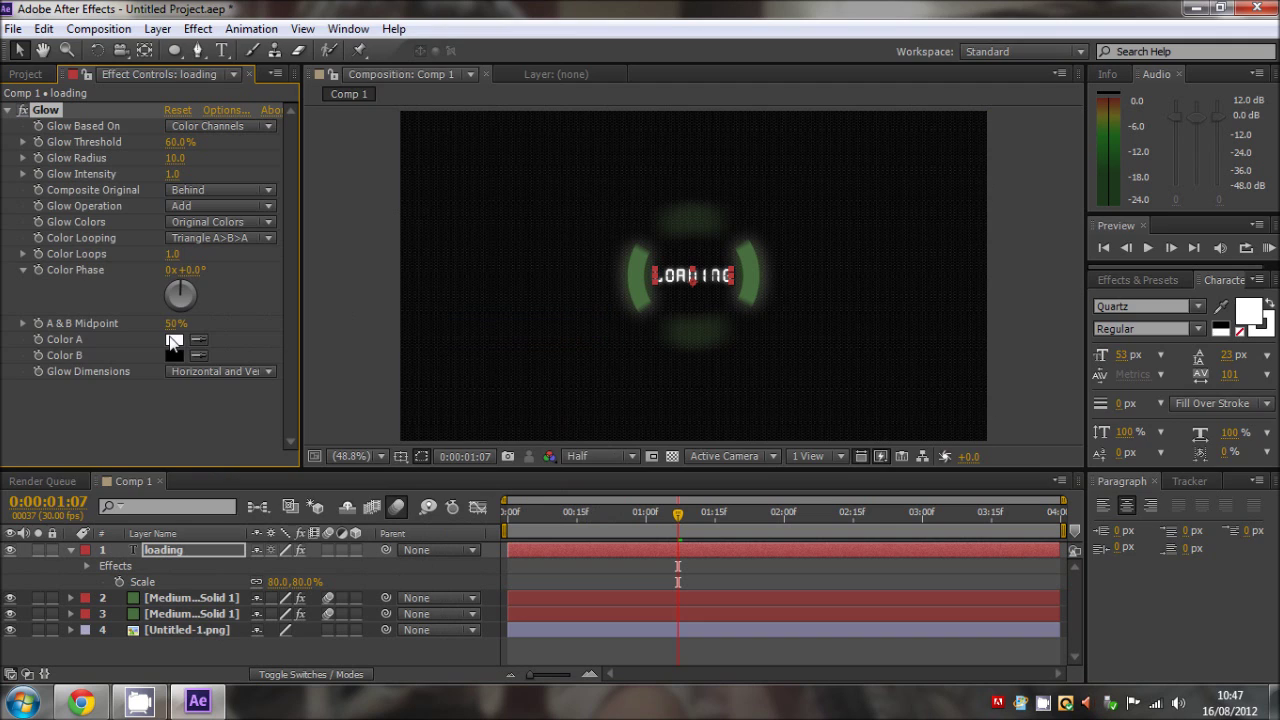
{"action": "left_click", "coordinate": [173, 342]}
{"action": "left_click", "coordinate": [289, 459]}
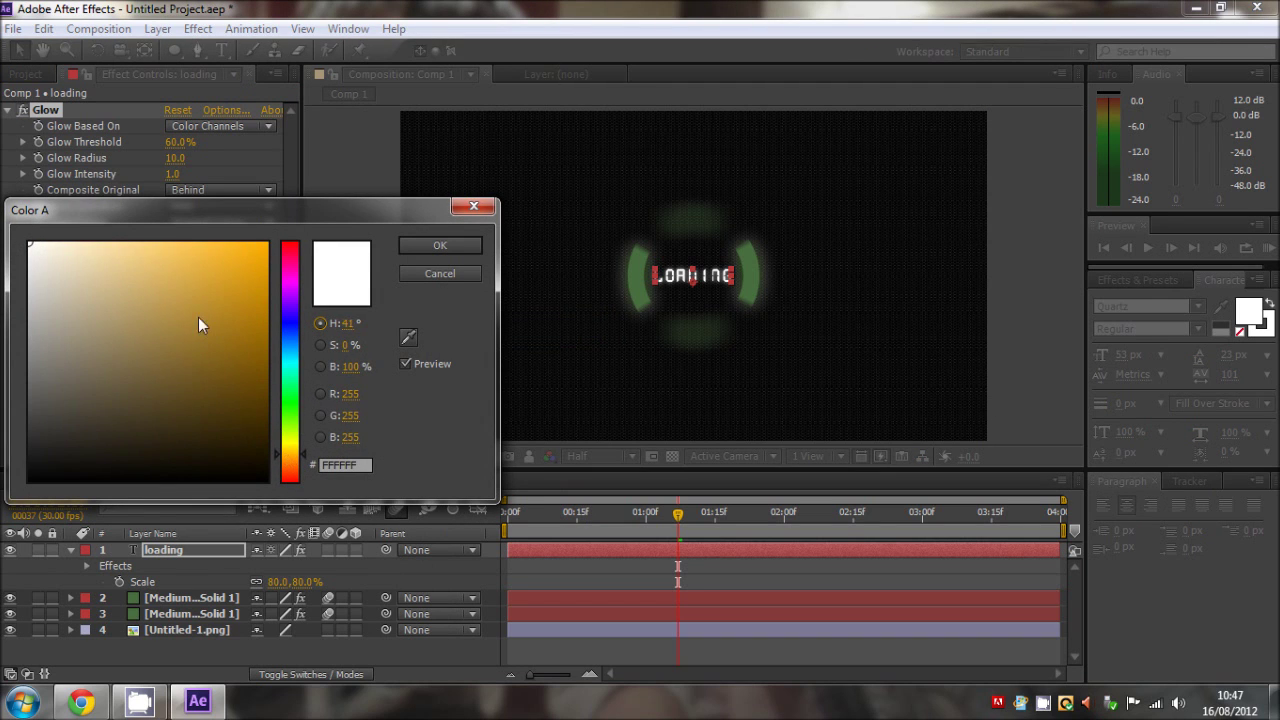
{"action": "left_click_drag", "start_coordinate": [198, 324], "coordinate": [209, 286]}
{"action": "left_click", "coordinate": [470, 245]}
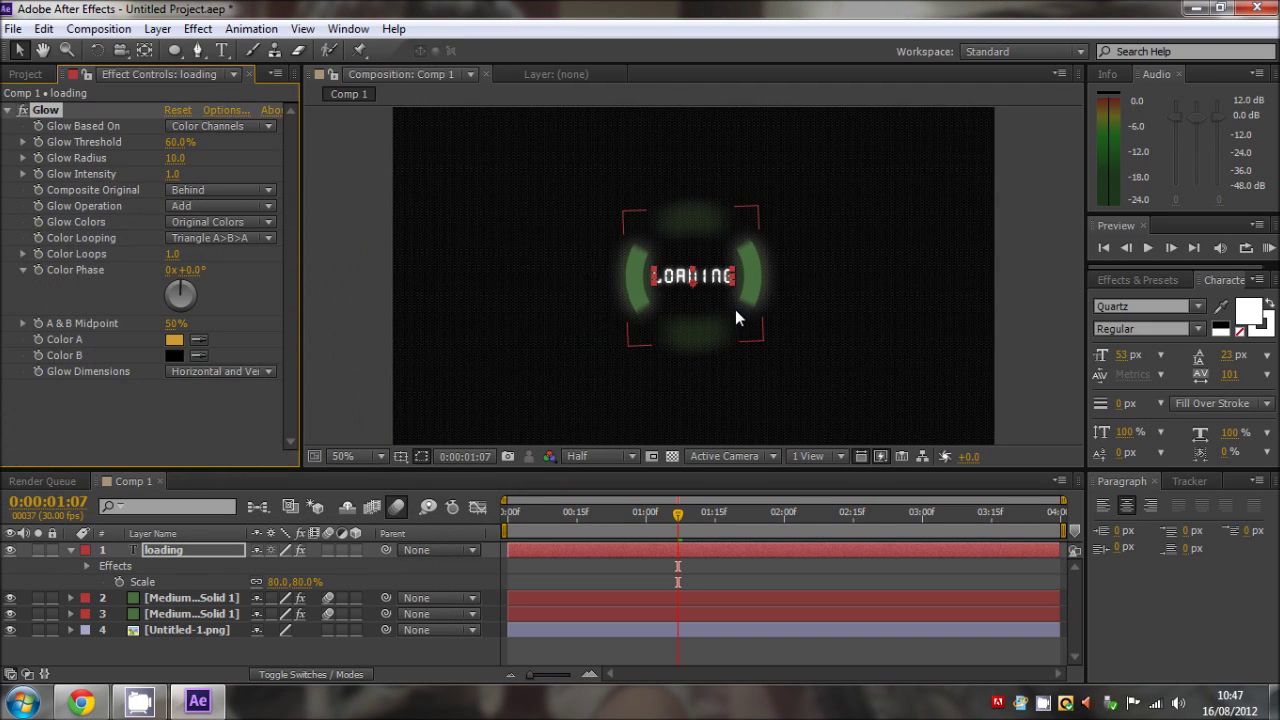
Step: Make Color B the same orange and set Glow Colors to A & B Colors
{"action": "key", "text": "period"}
{"action": "key", "text": "period"}
{"action": "key", "text": "period"}
{"action": "key", "text": "period"}
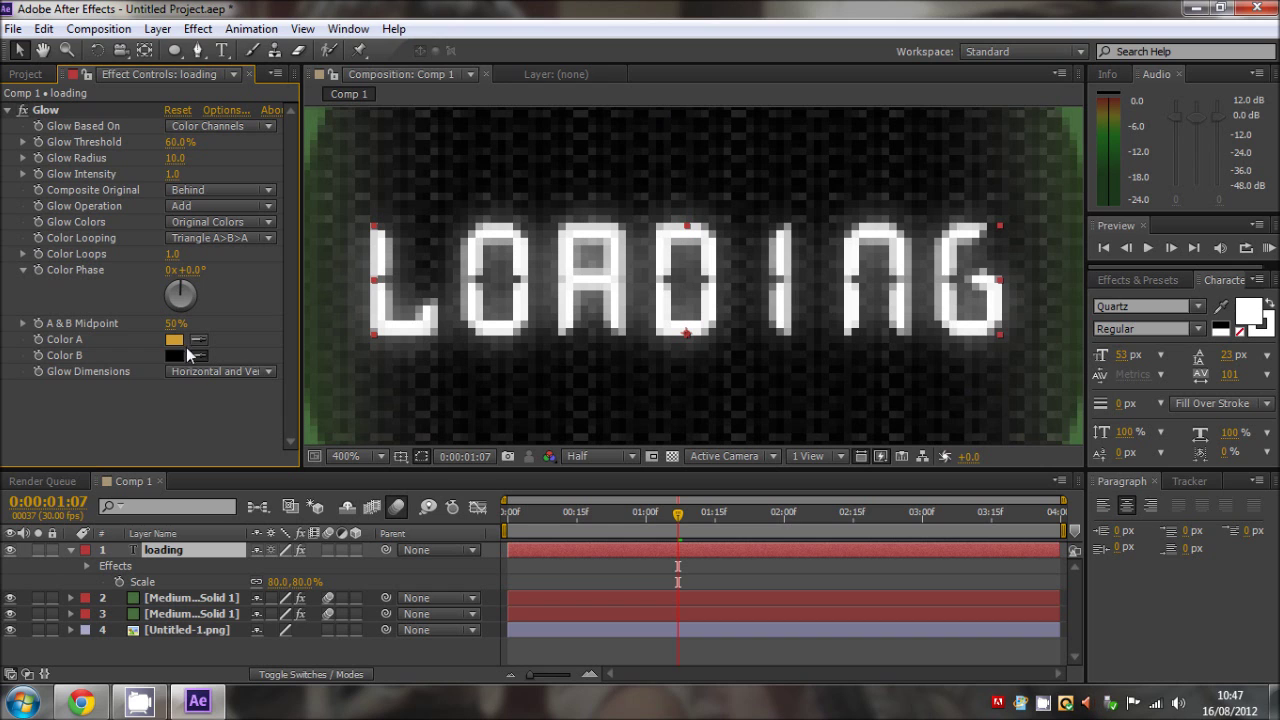
{"action": "left_click", "coordinate": [176, 342]}
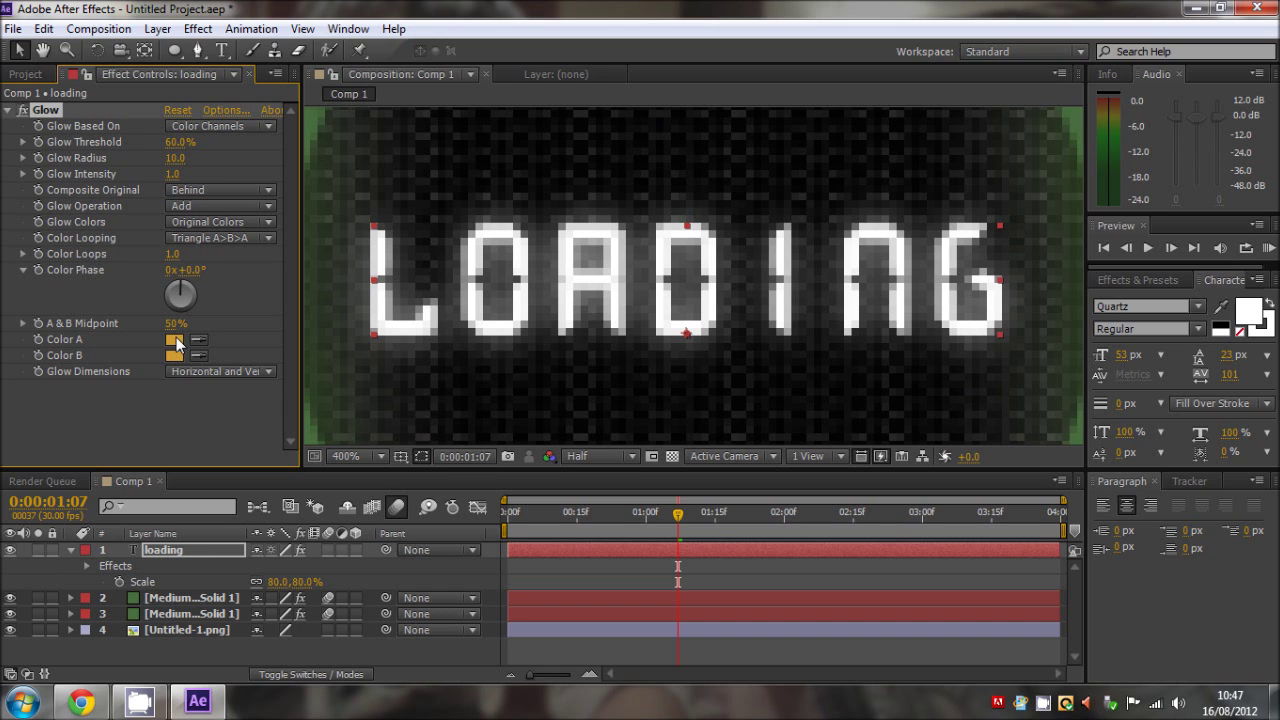
{"action": "left_click", "coordinate": [200, 233]}
{"action": "left_click", "coordinate": [216, 265]}
{"action": "key", "text": "comma"}
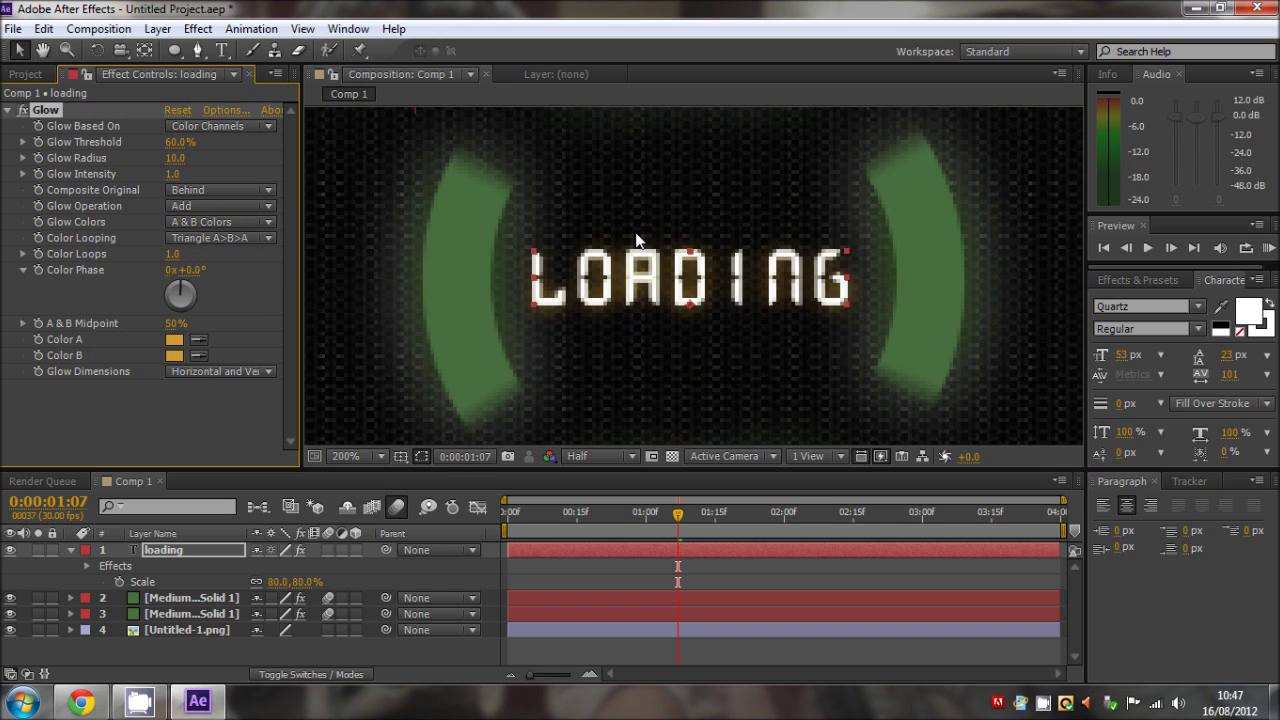
{"action": "key", "text": "comma"}
Step: Raise the text glow's intensity to 2.0 and play a RAM preview
{"action": "left_click_drag", "start_coordinate": [211, 183], "coordinate": [216, 186]}
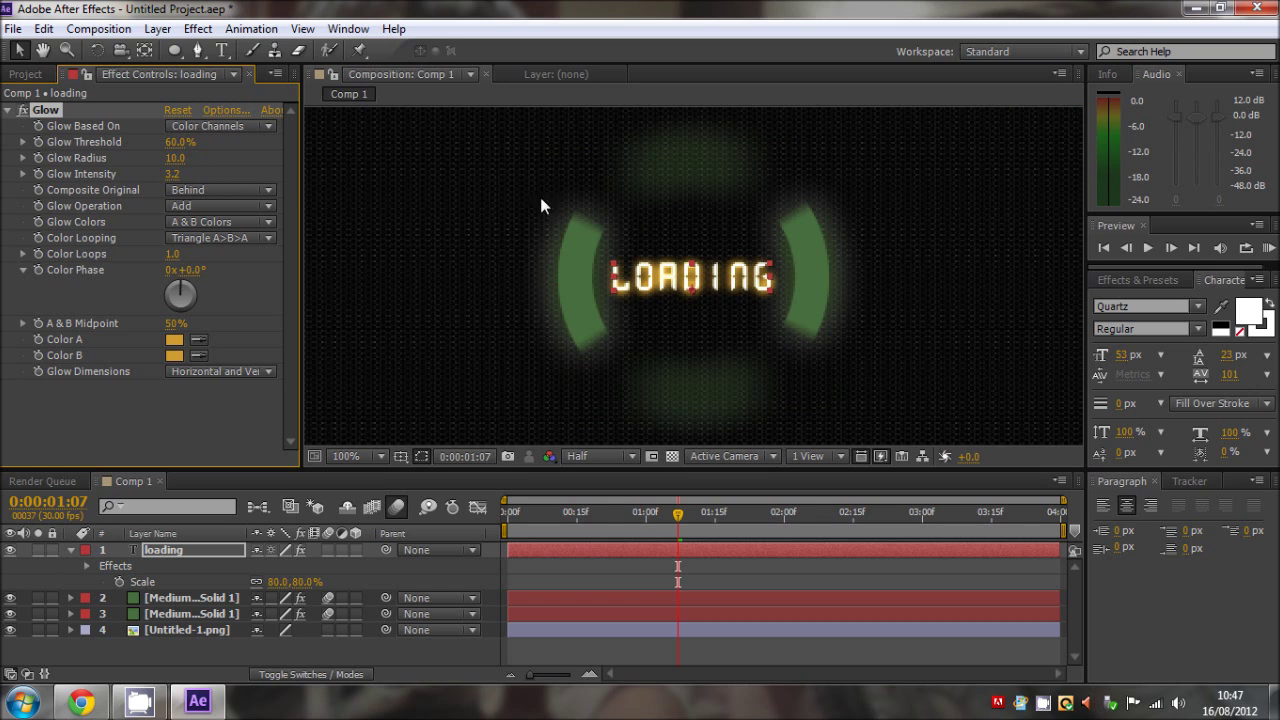
{"action": "key", "text": "comma"}
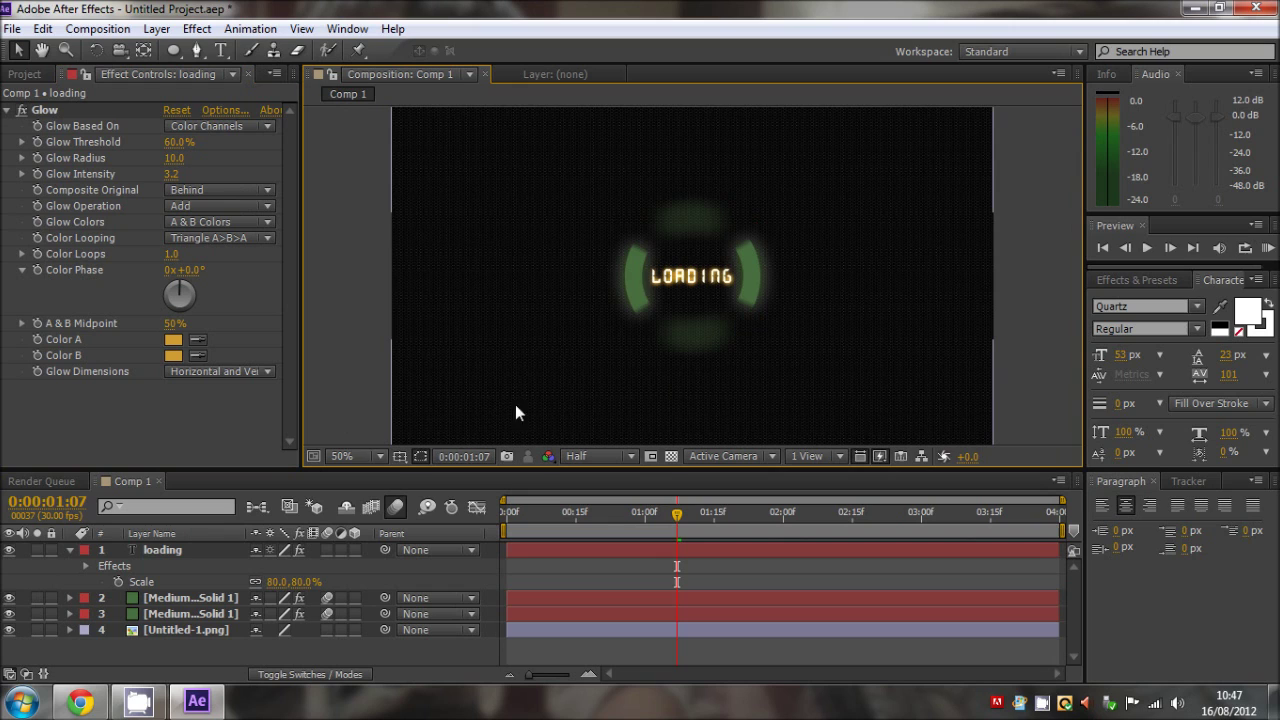
{"action": "left_click", "coordinate": [175, 174]}
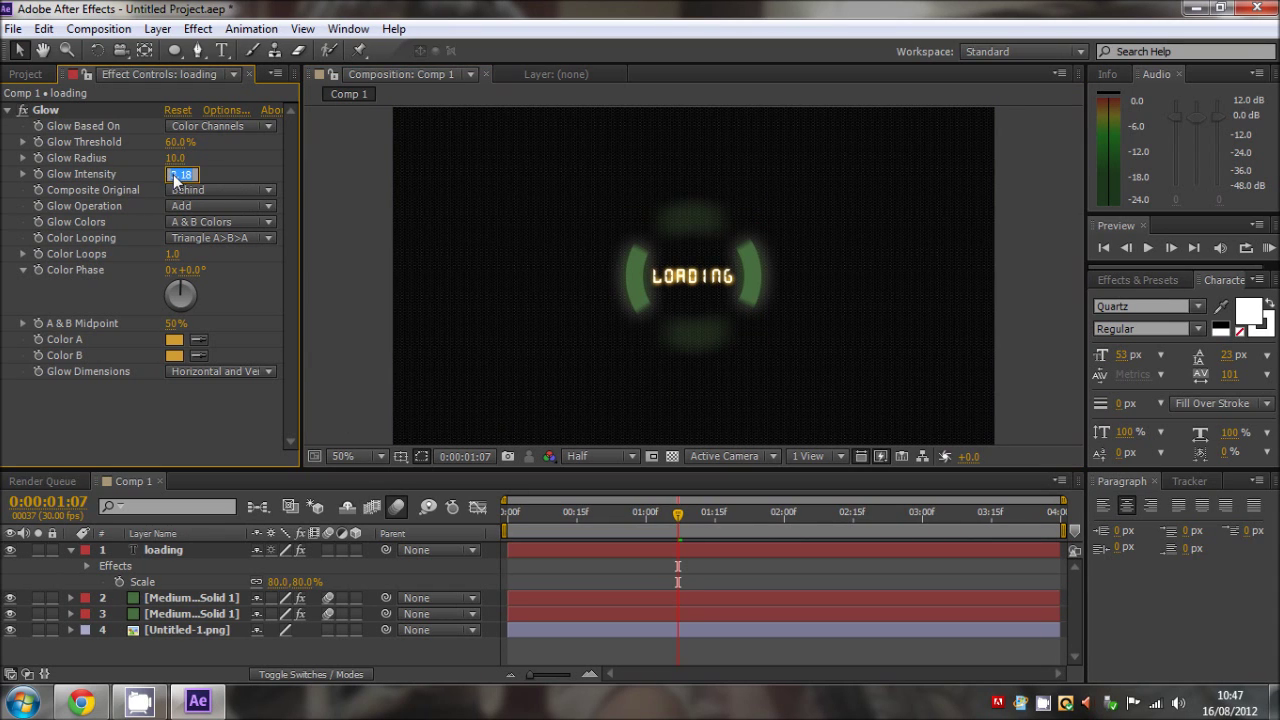
{"action": "left_click", "coordinate": [984, 215]}
{"action": "left_click", "coordinate": [1021, 217]}
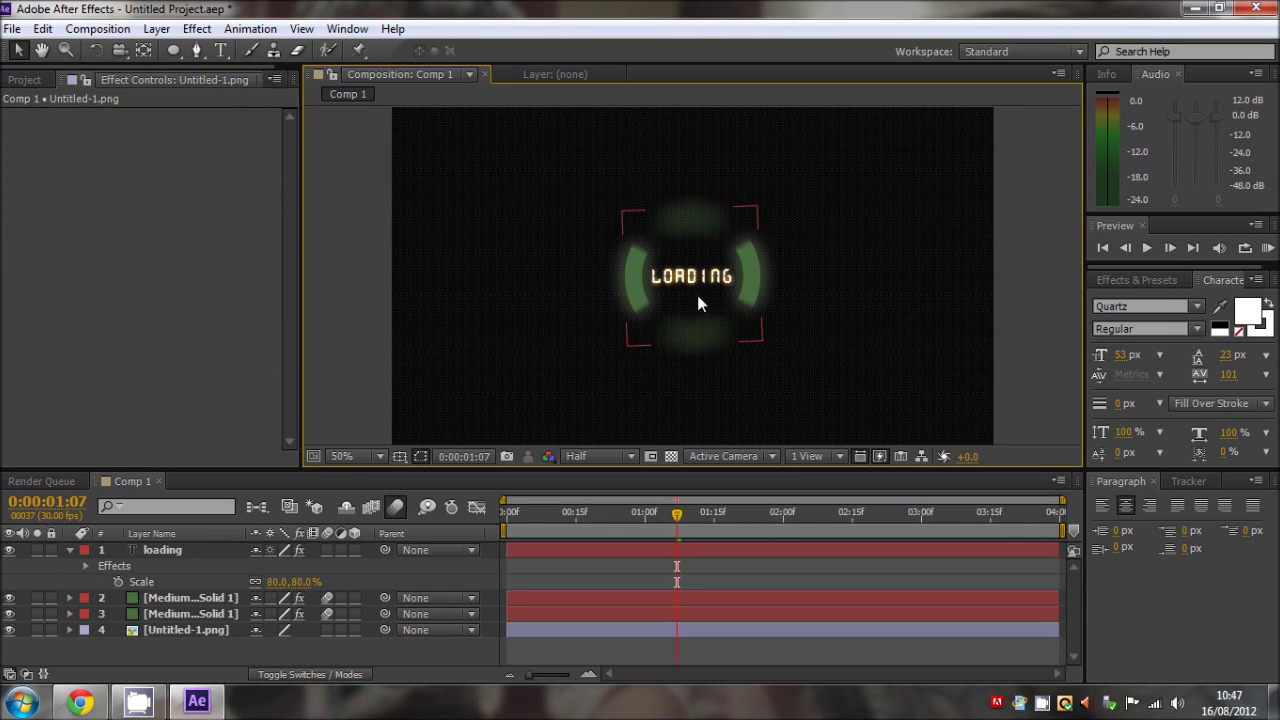
{"action": "left_click", "coordinate": [163, 550]}
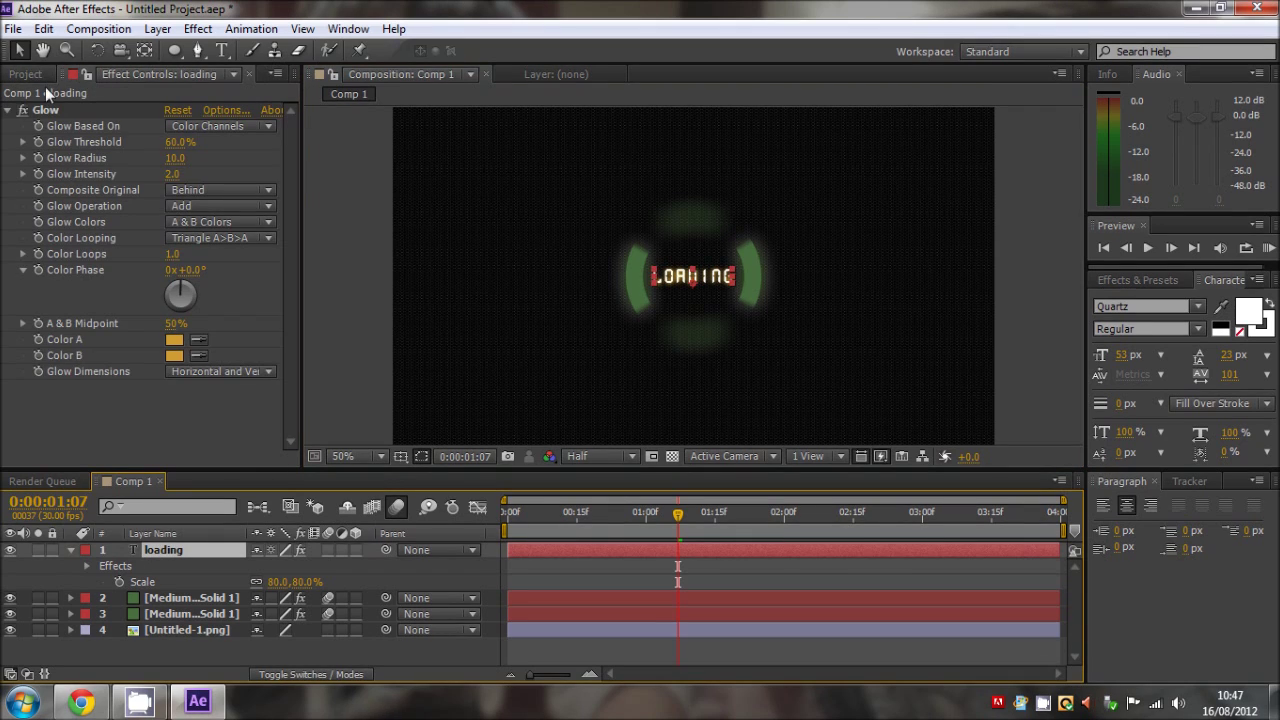
{"action": "left_click", "coordinate": [30, 119]}
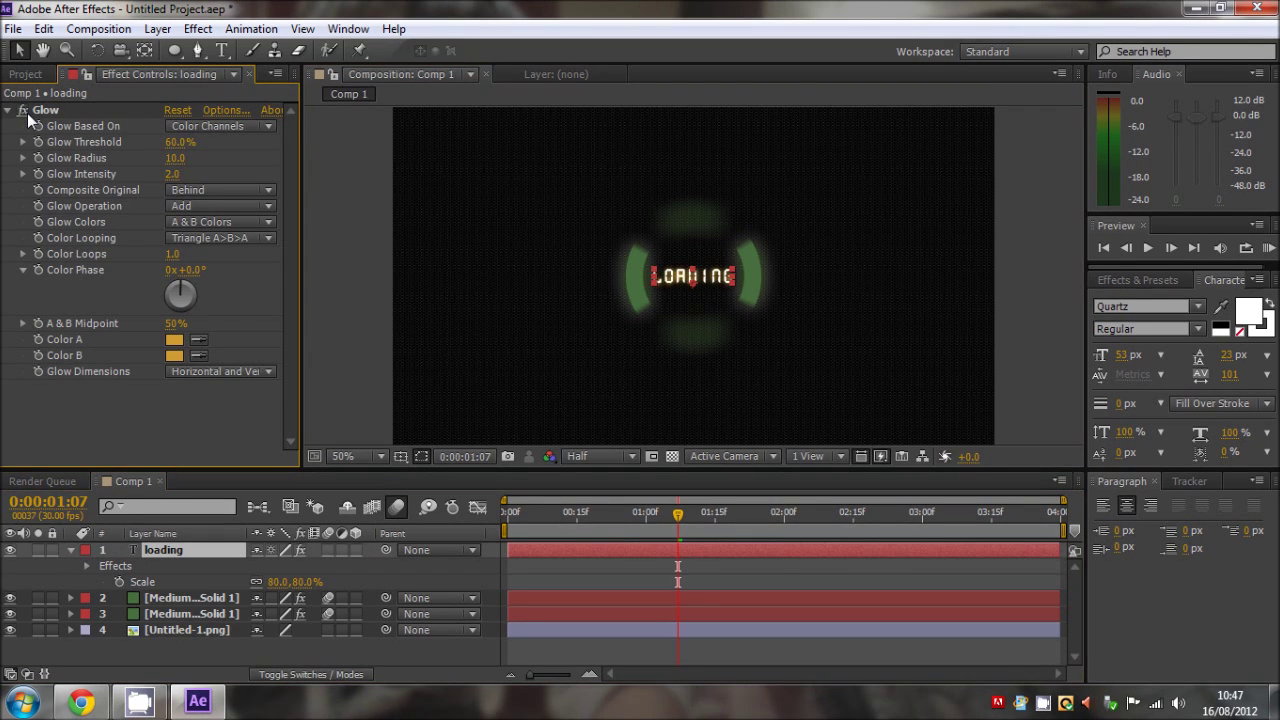
{"action": "left_click", "coordinate": [1009, 277]}
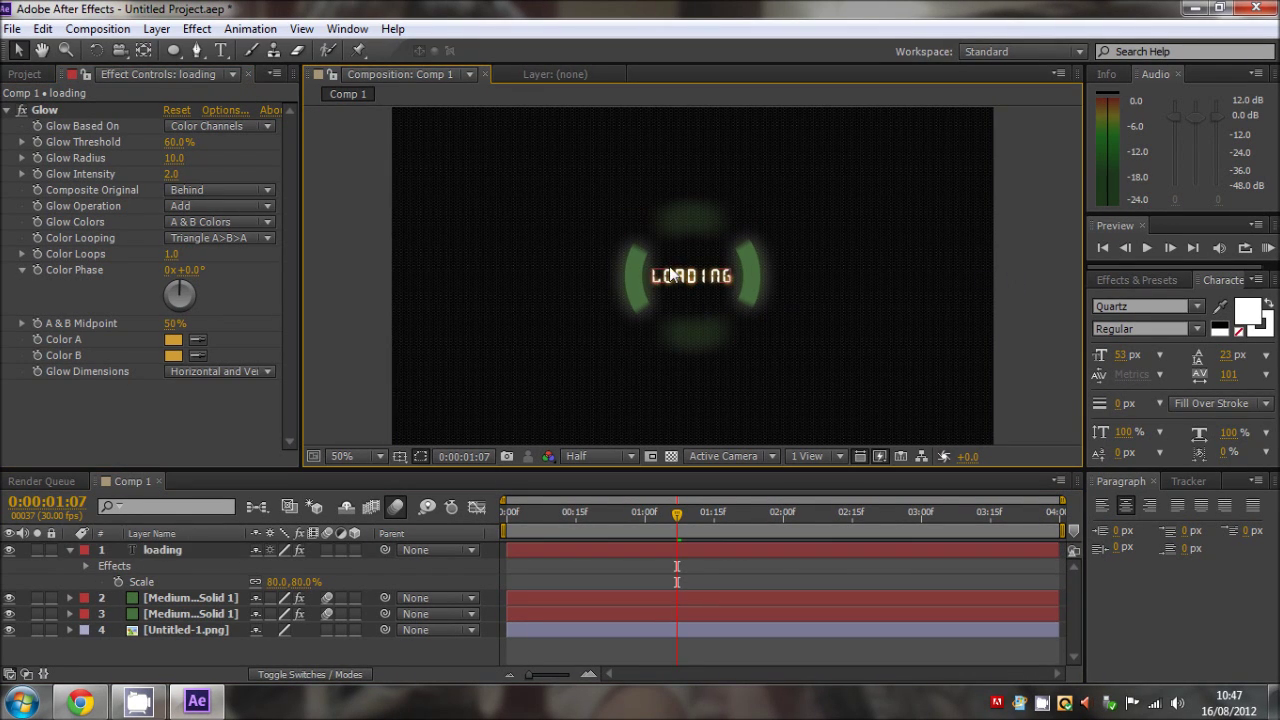
{"action": "left_click", "coordinate": [1245, 250]}
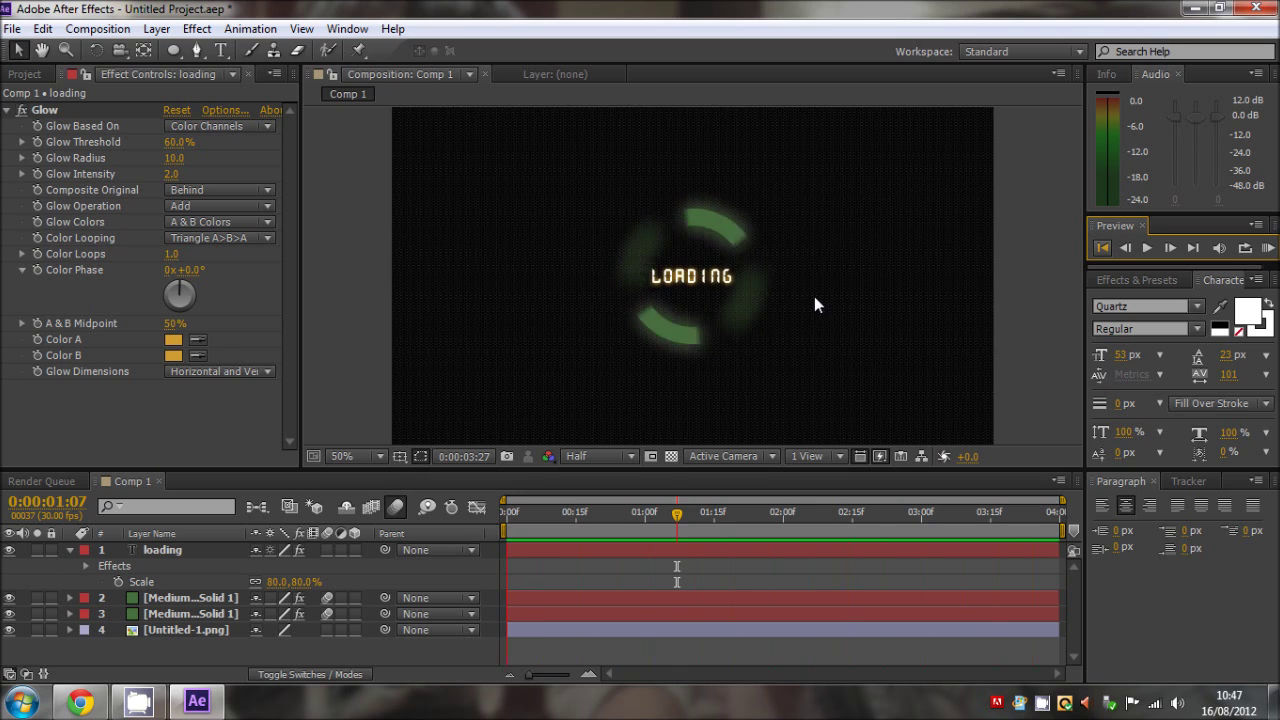
Step: Stop playback and select the lower green solid to show its masks and Glow
{"action": "left_click", "coordinate": [614, 274]}
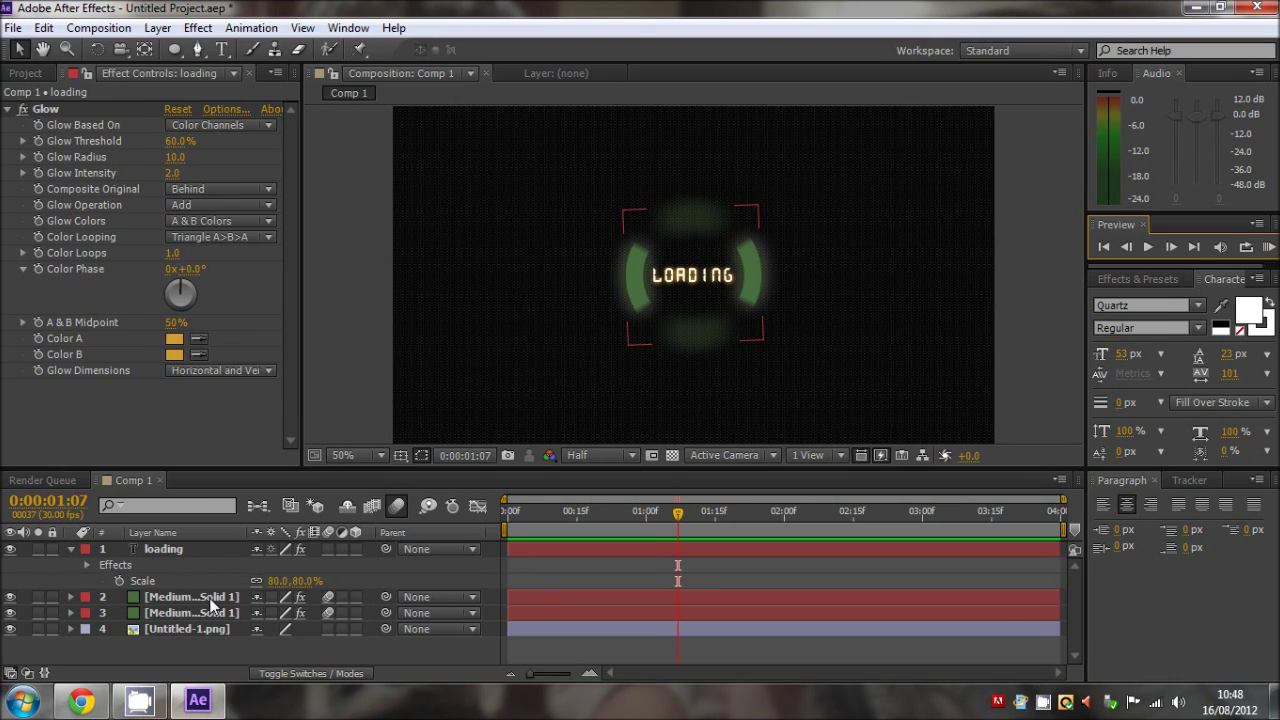
{"action": "left_click", "coordinate": [209, 602]}
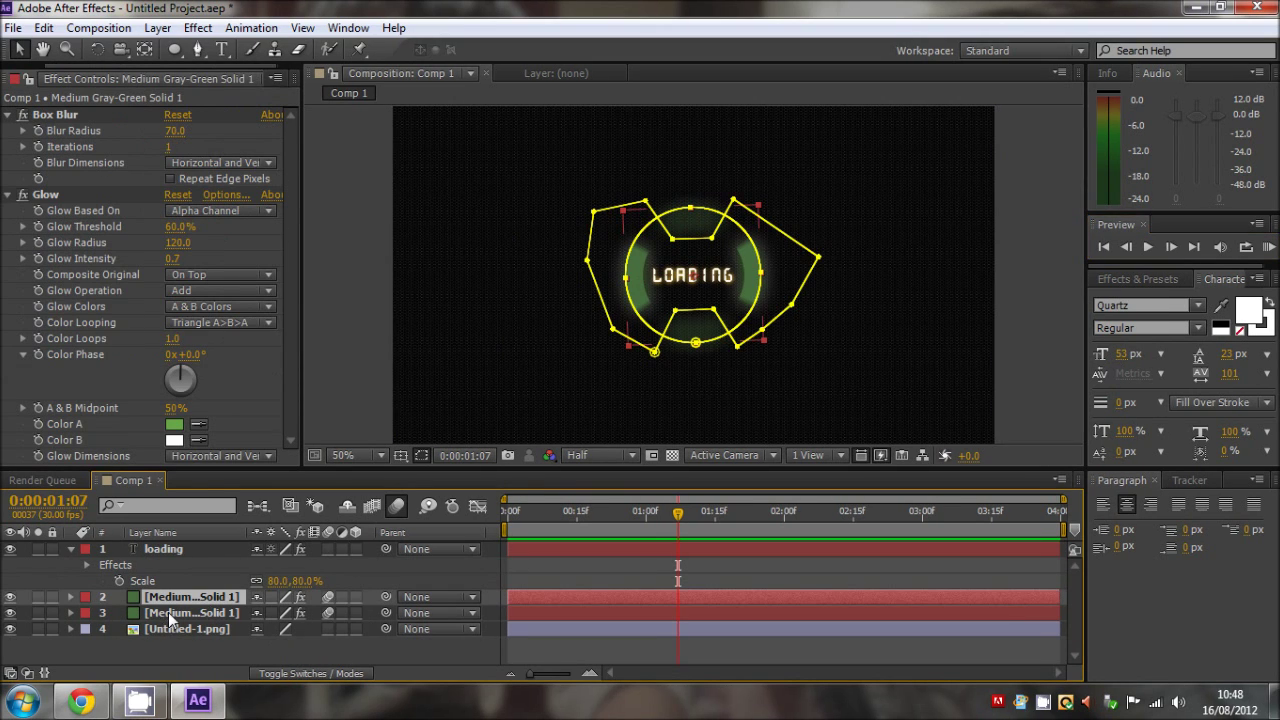
{"action": "left_click", "coordinate": [168, 612]}
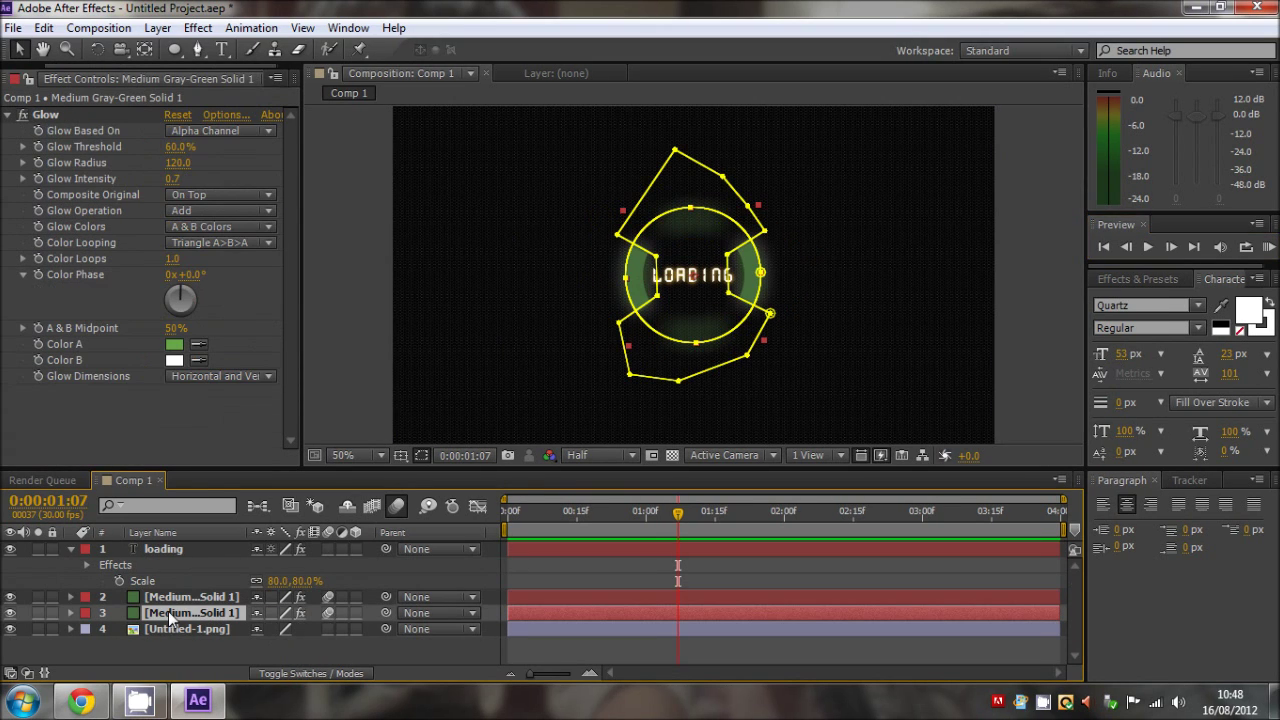
Step: Nudge the lower solid mask's left point down and two lower points up-left
{"action": "left_click", "coordinate": [621, 241]}
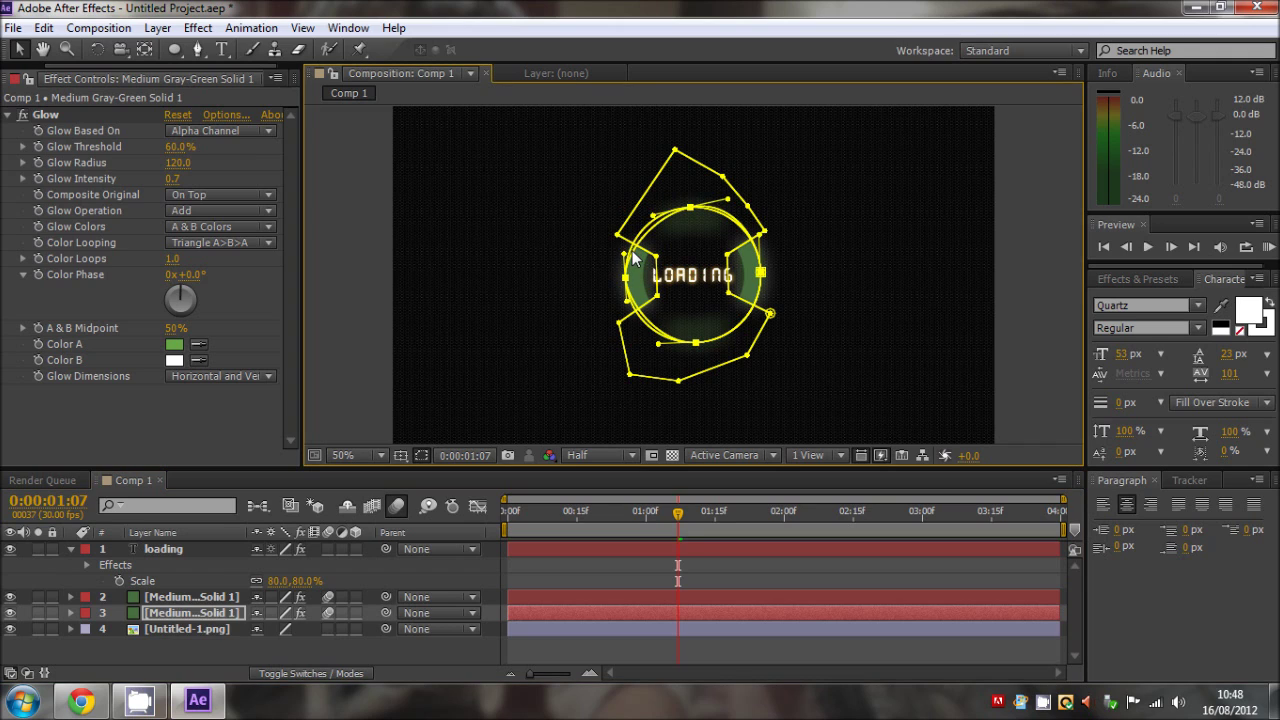
{"action": "left_click", "coordinate": [619, 237]}
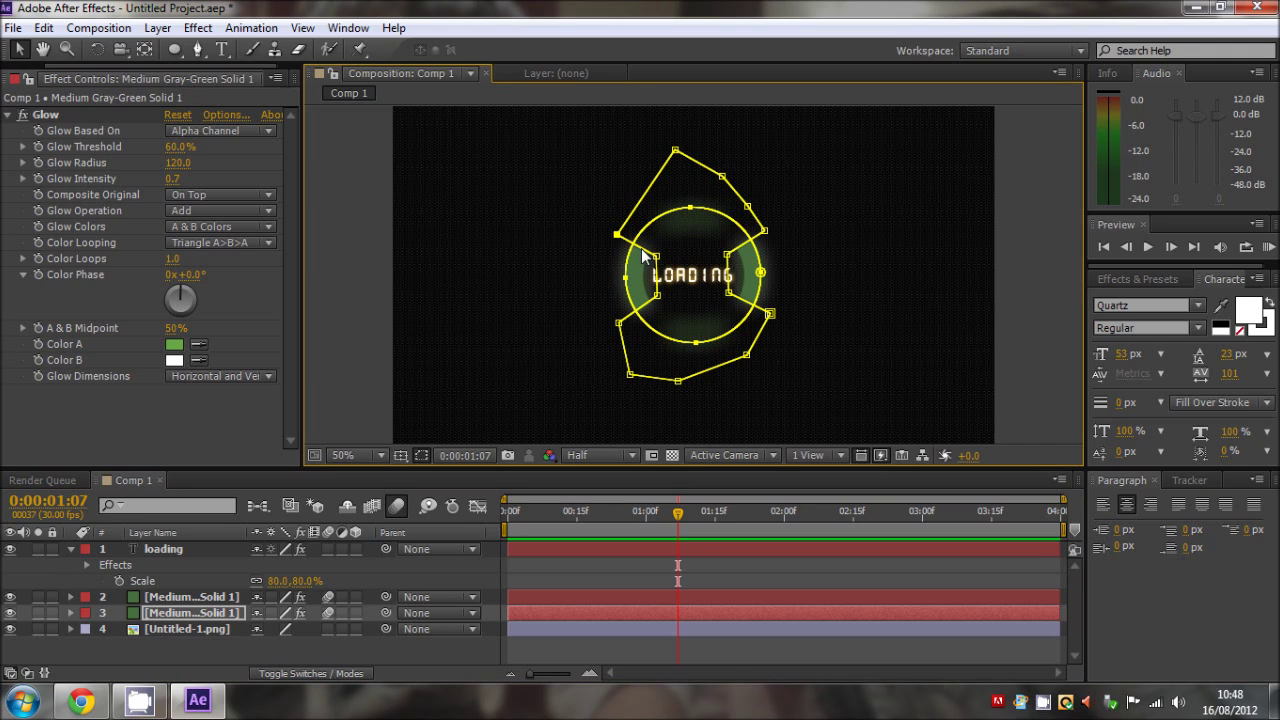
{"action": "left_click_drag", "start_coordinate": [617, 234], "coordinate": [614, 243]}
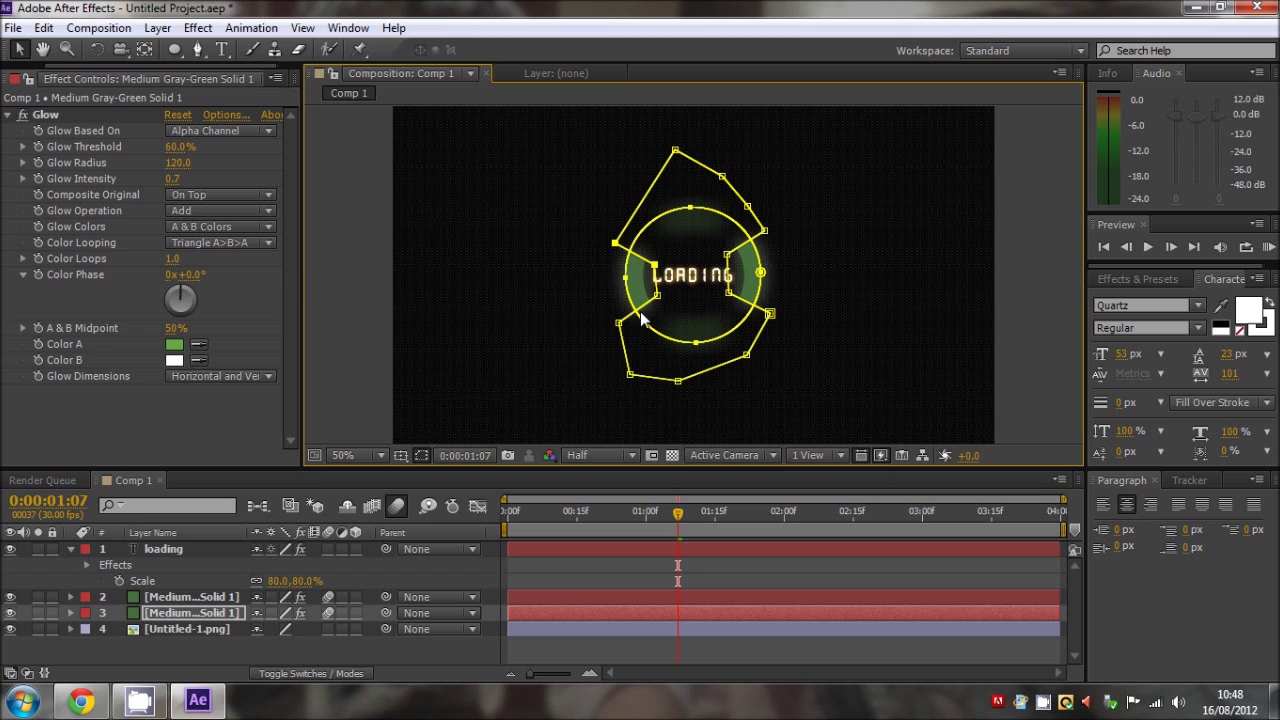
{"action": "left_click_drag", "start_coordinate": [642, 311], "coordinate": [638, 304]}
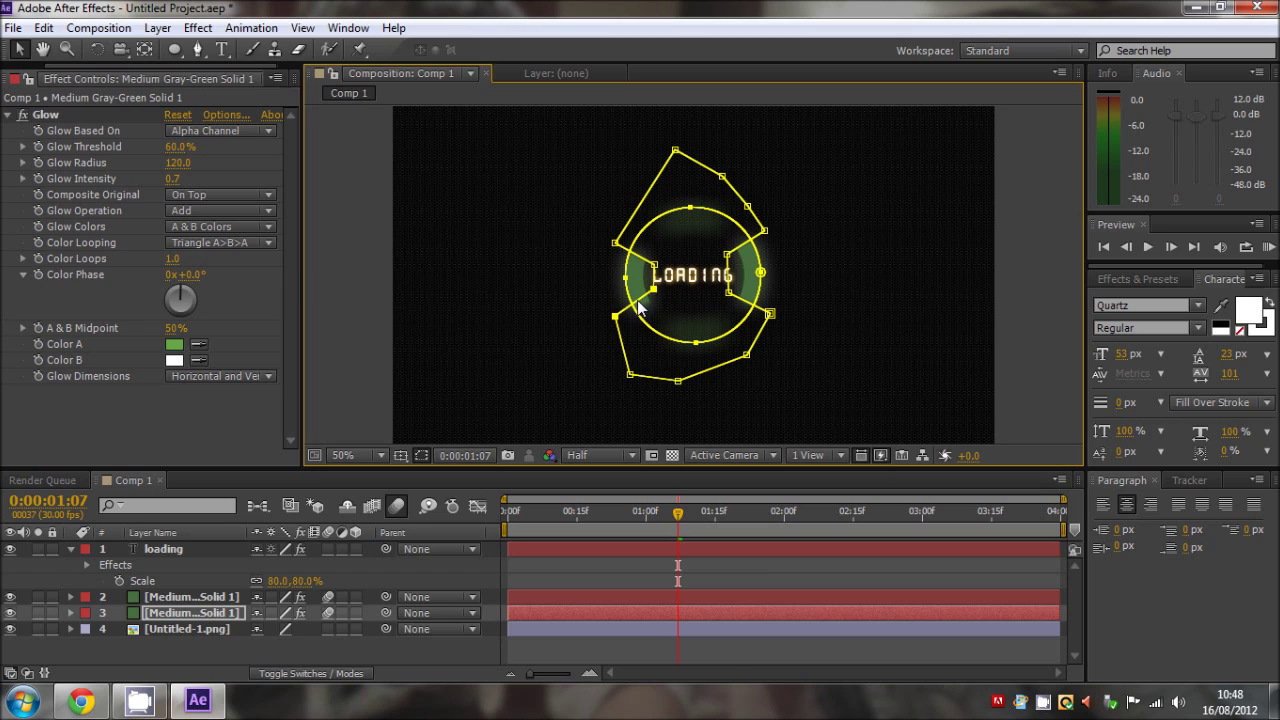
{"action": "double_click", "coordinate": [745, 310]}
{"action": "left_click", "coordinate": [192, 612]}
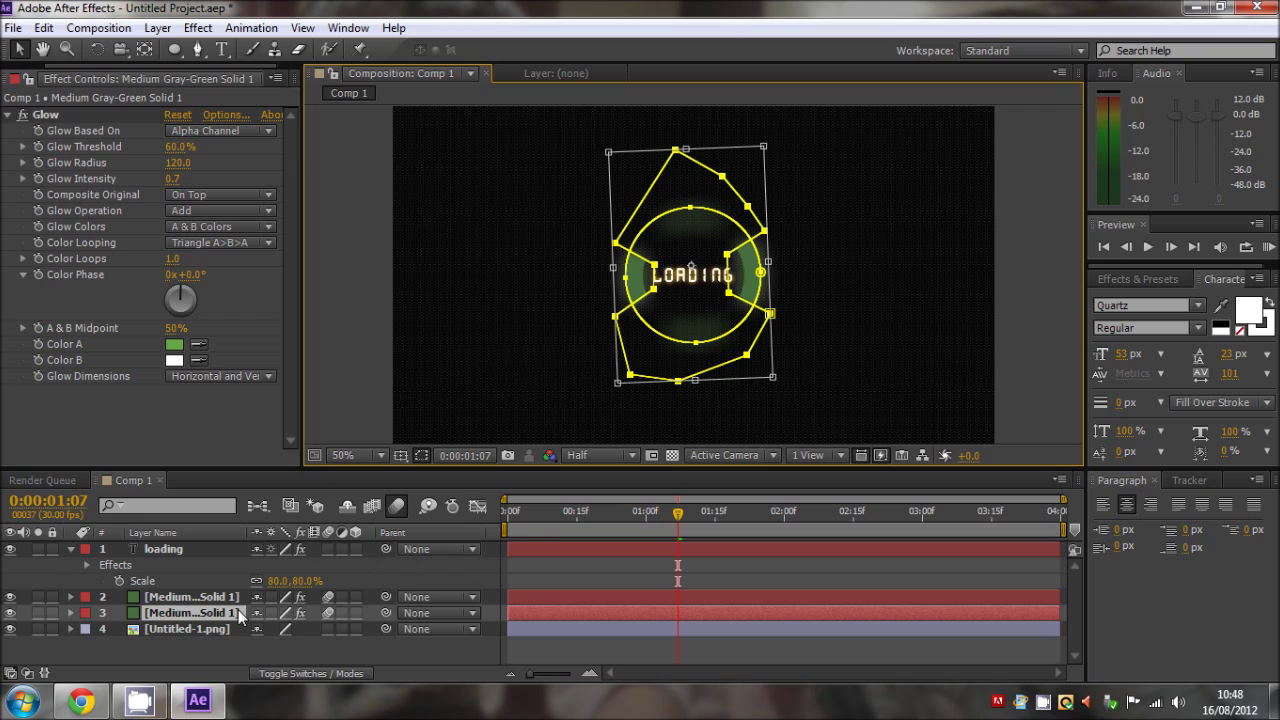
Step: Shift the mask's two right-side points slightly down-right and up-right, then preview
{"action": "left_click", "coordinate": [741, 254]}
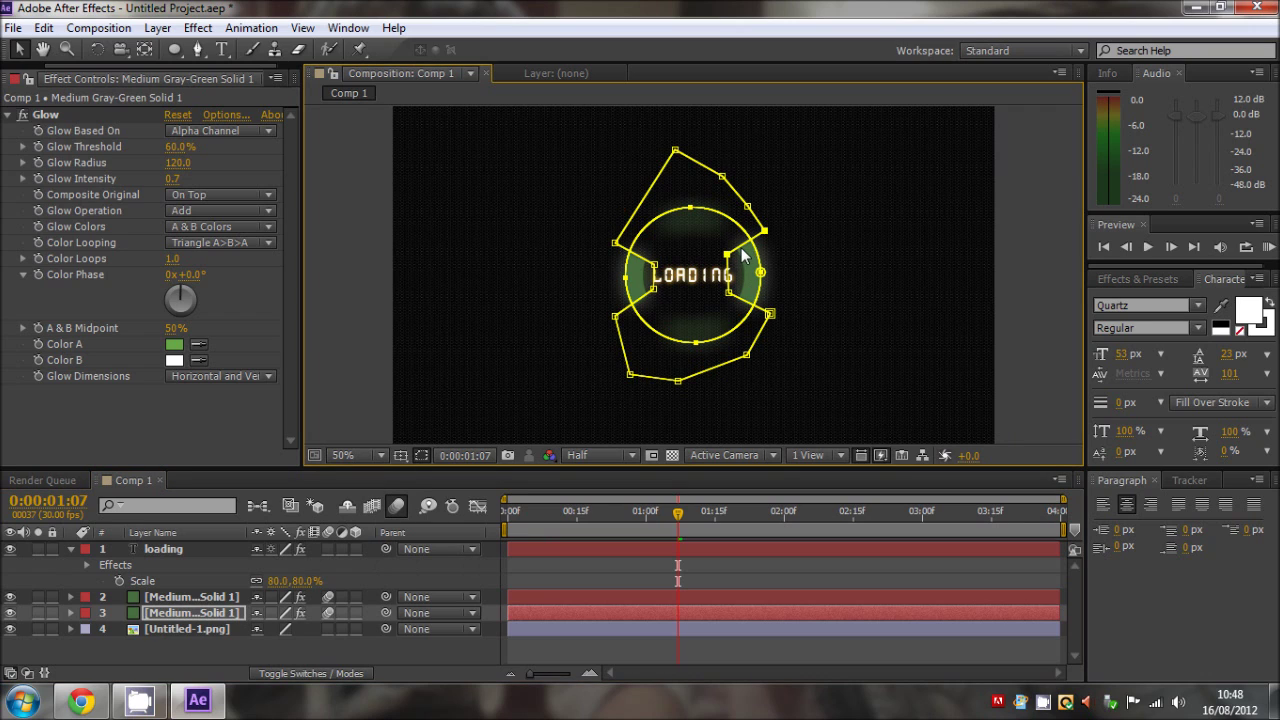
{"action": "double_click", "coordinate": [741, 254]}
{"action": "left_click", "coordinate": [242, 612]}
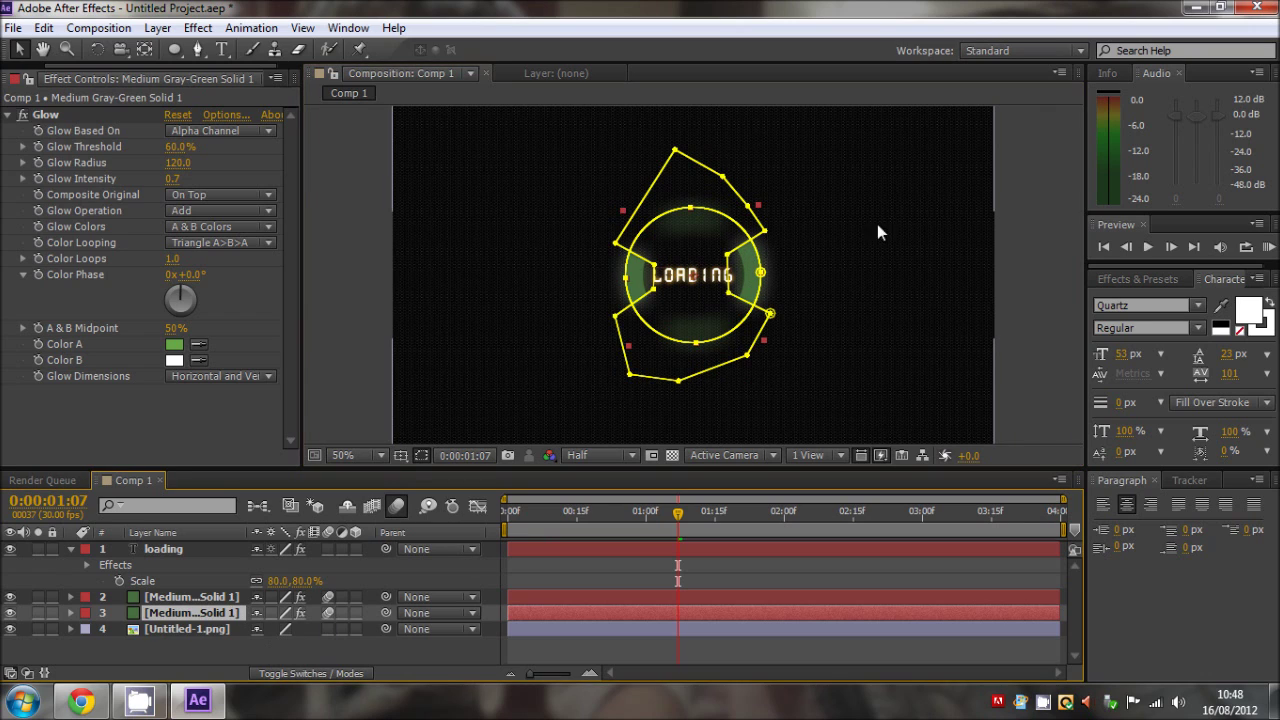
{"action": "left_click_drag", "start_coordinate": [741, 254], "coordinate": [745, 262]}
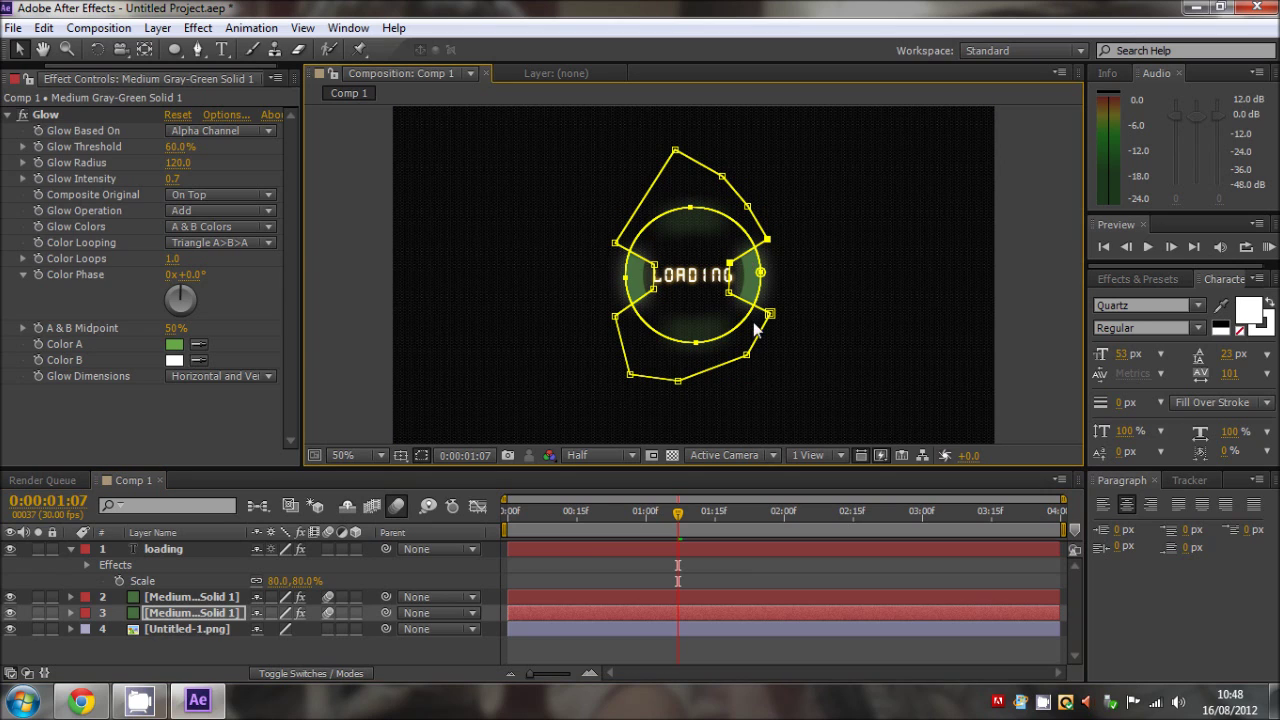
{"action": "left_click_drag", "start_coordinate": [749, 308], "coordinate": [752, 303]}
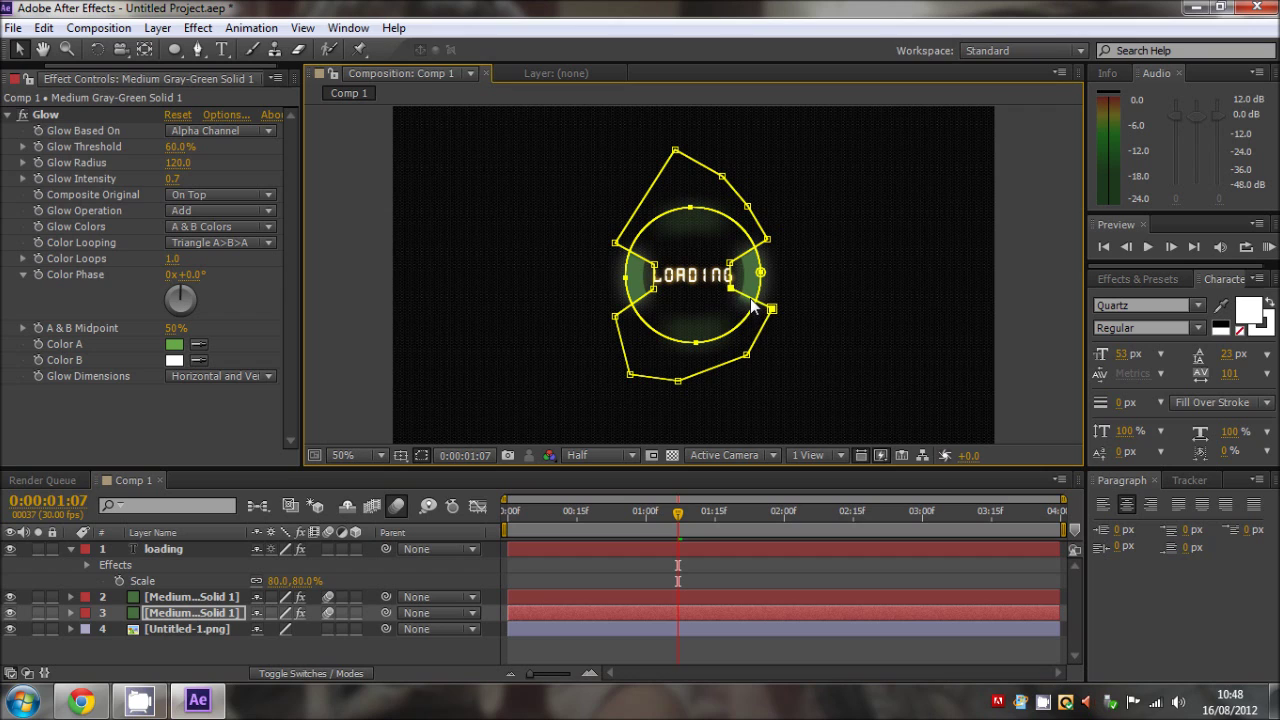
{"action": "left_click", "coordinate": [1020, 265]}
{"action": "left_click", "coordinate": [1268, 246]}
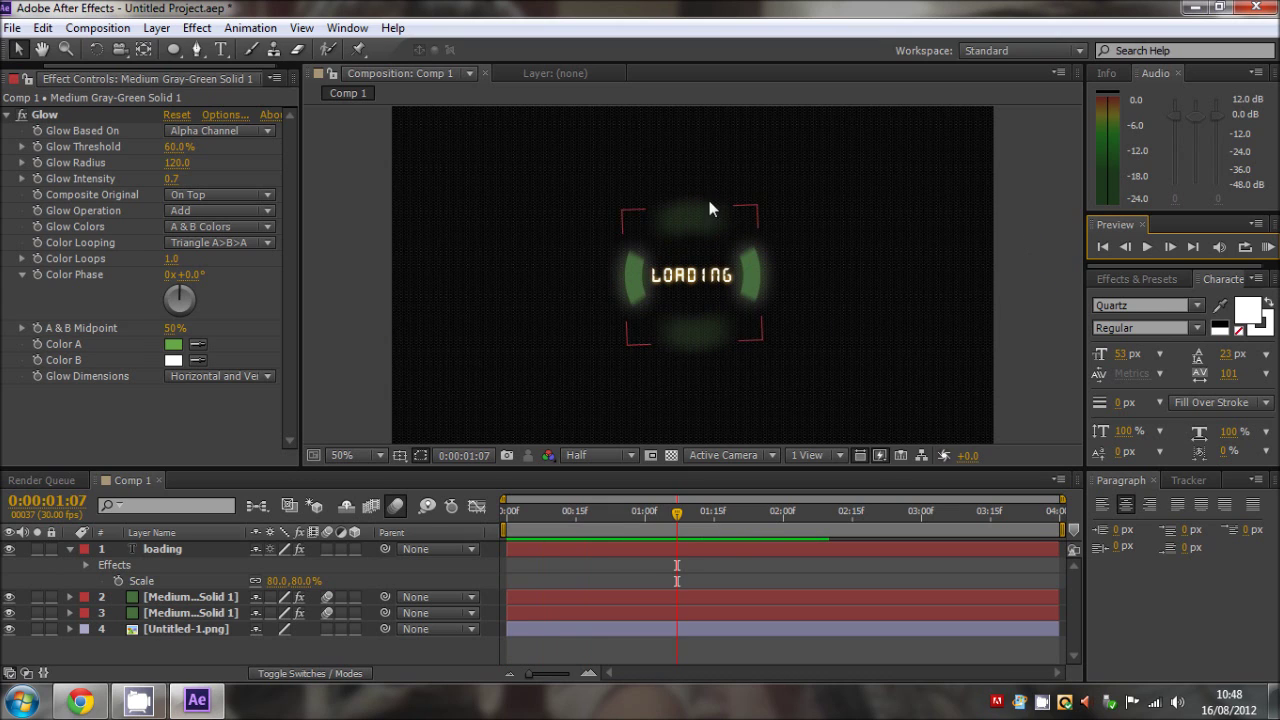
Step: Reveal Opacity on both green solid layers, showing the upper one at 30%
{"action": "left_click", "coordinate": [193, 612]}
{"action": "key", "text": "t"}
{"action": "key", "text": "t"}
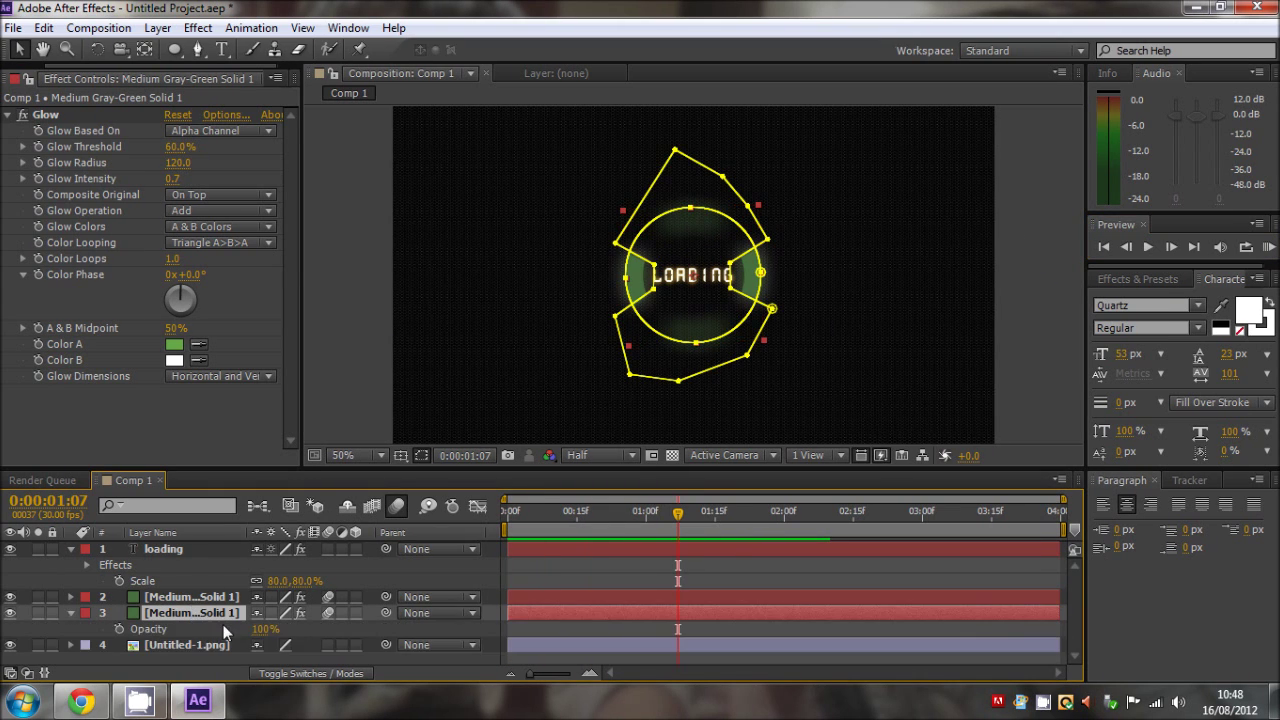
{"action": "left_click", "coordinate": [210, 598]}
{"action": "key", "text": "t"}
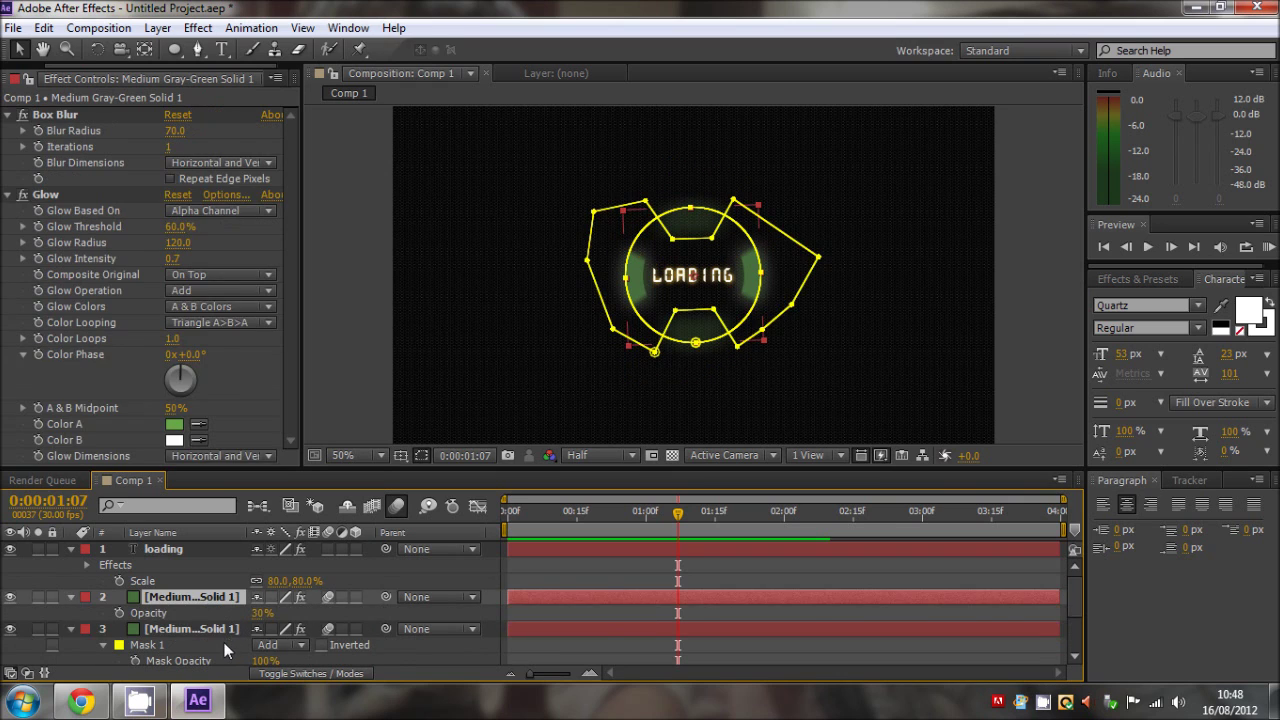
{"action": "left_click", "coordinate": [225, 630]}
{"action": "key", "text": "t"}
Step: Set the upper green solid's opacity to 20% and preview the fainter arcs
{"action": "left_click", "coordinate": [262, 612]}
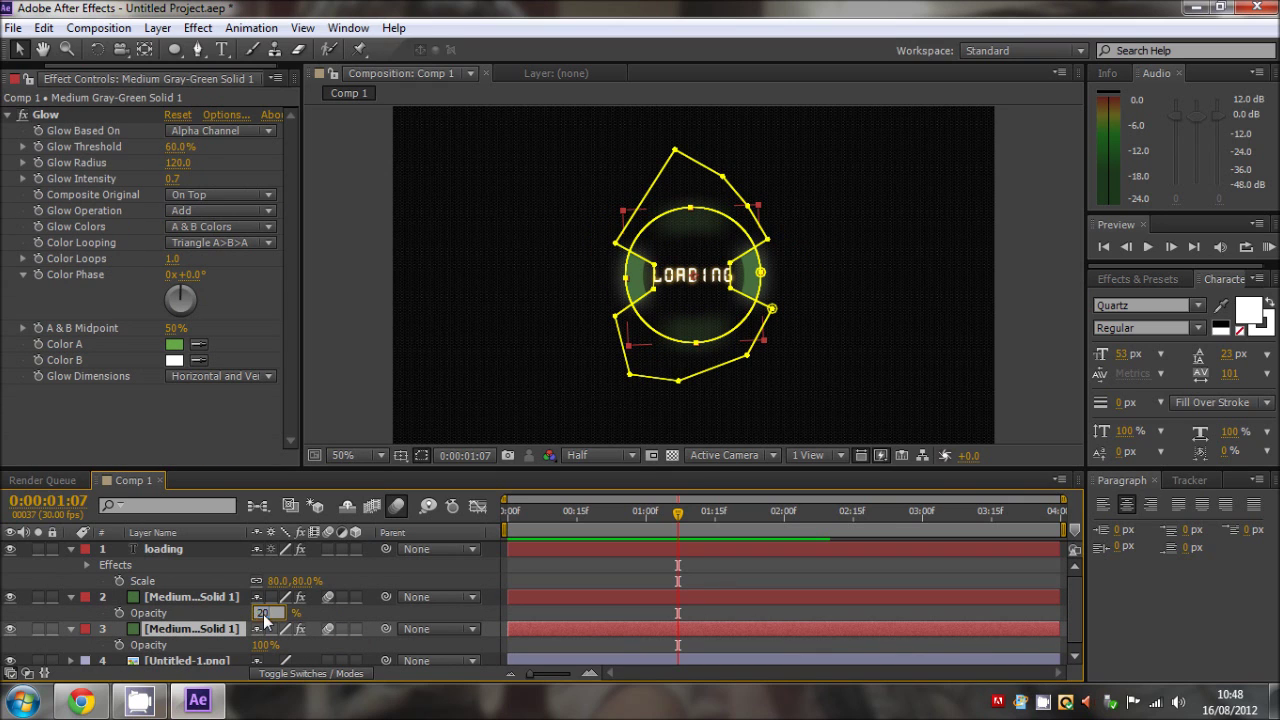
{"action": "type", "text": "20"}
{"action": "key", "text": "Return"}
{"action": "left_click", "coordinate": [1038, 272]}
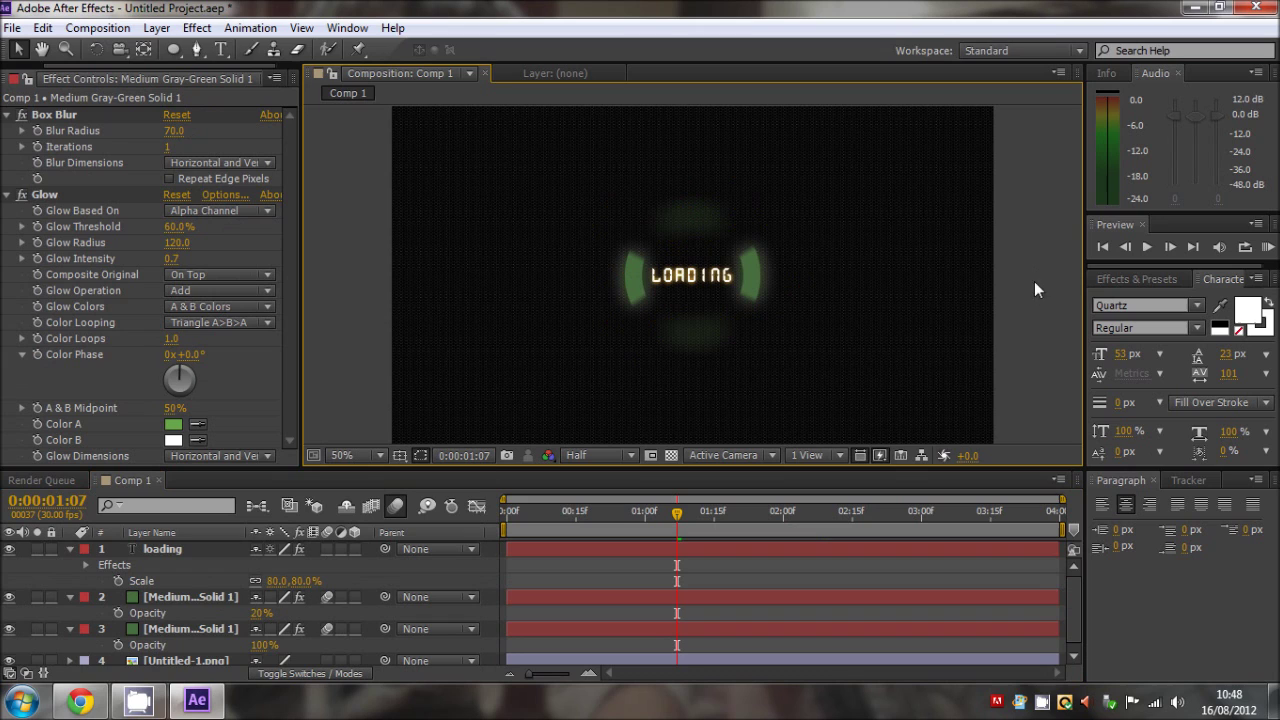
{"action": "left_click", "coordinate": [1267, 248]}
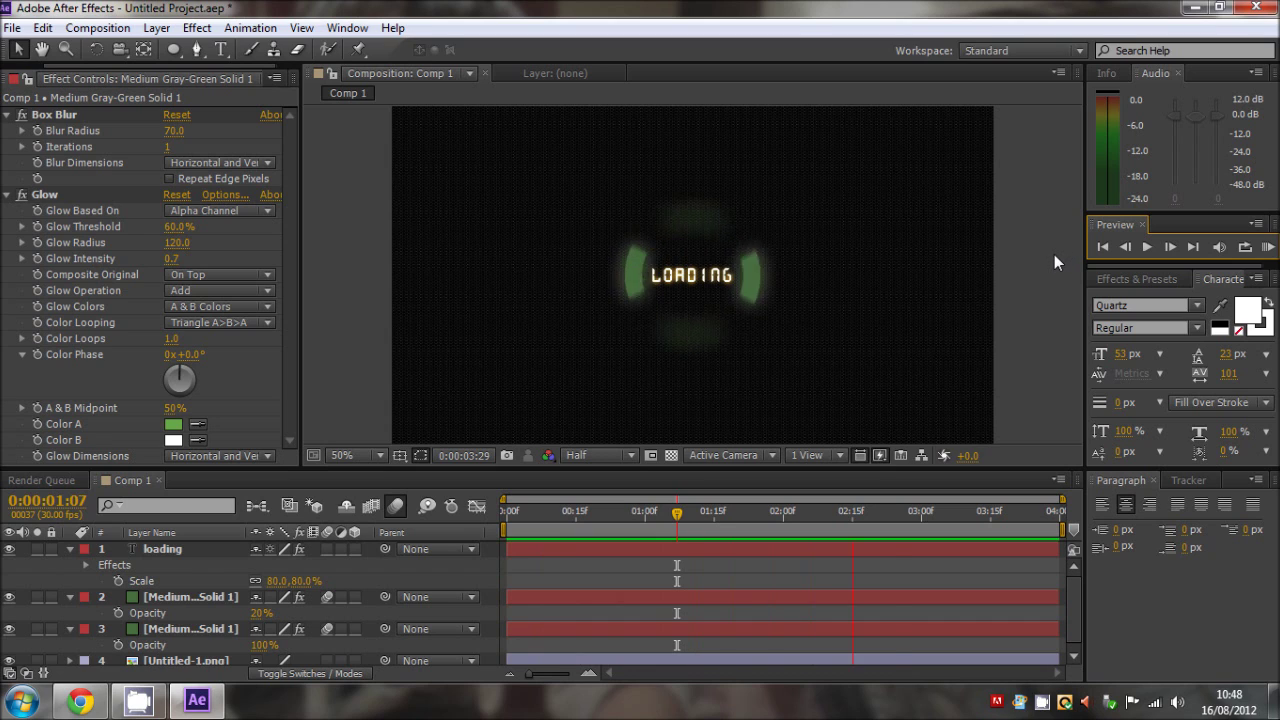
Step: Select the loading text layer and pre-compose all layers into Pre-comp 1, moving all attributes
{"action": "left_click", "coordinate": [727, 229]}
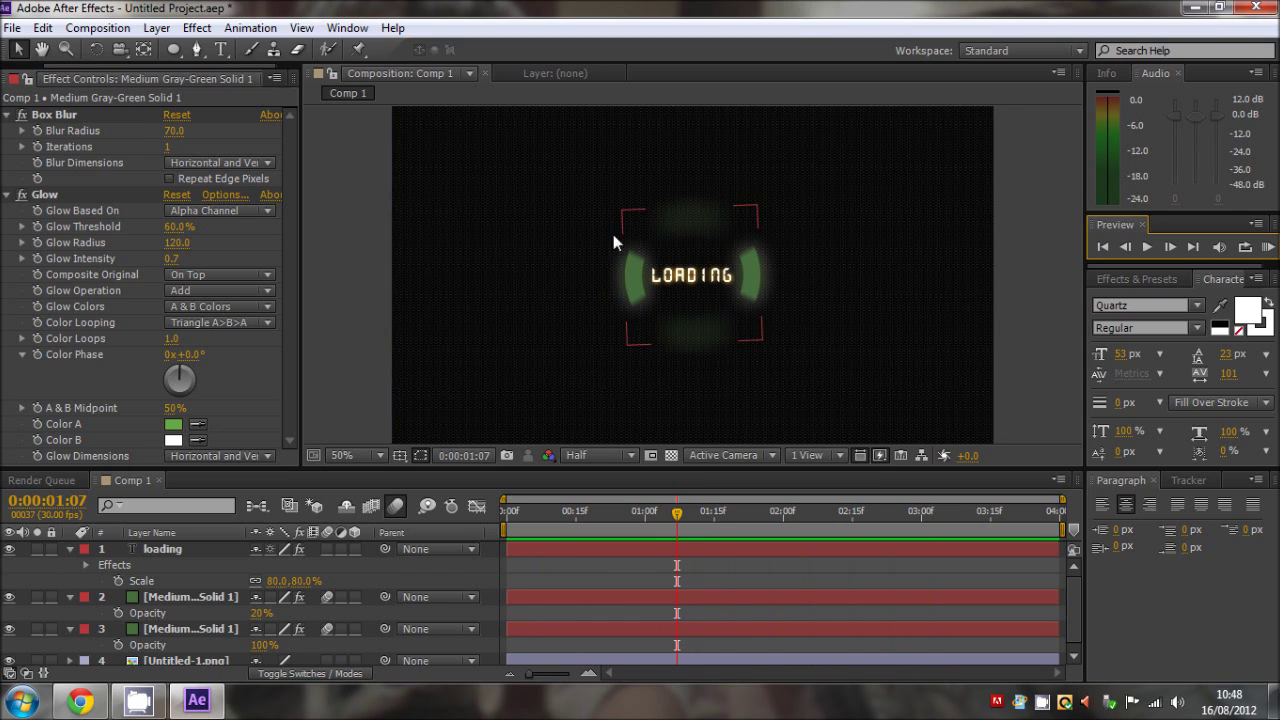
{"action": "left_click", "coordinate": [784, 375]}
{"action": "scroll", "coordinate": [813, 286], "scroll_direction": "down", "scroll_amount": 3}
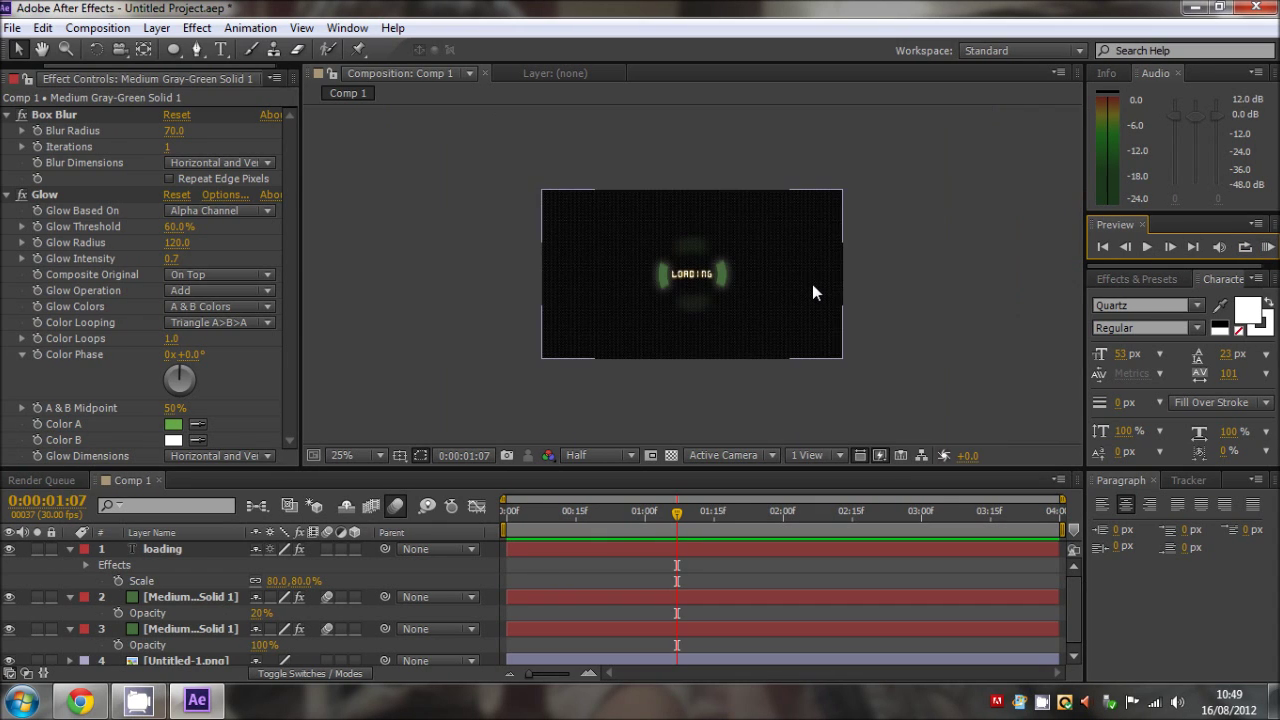
{"action": "scroll", "coordinate": [813, 286], "scroll_direction": "up", "scroll_amount": 3}
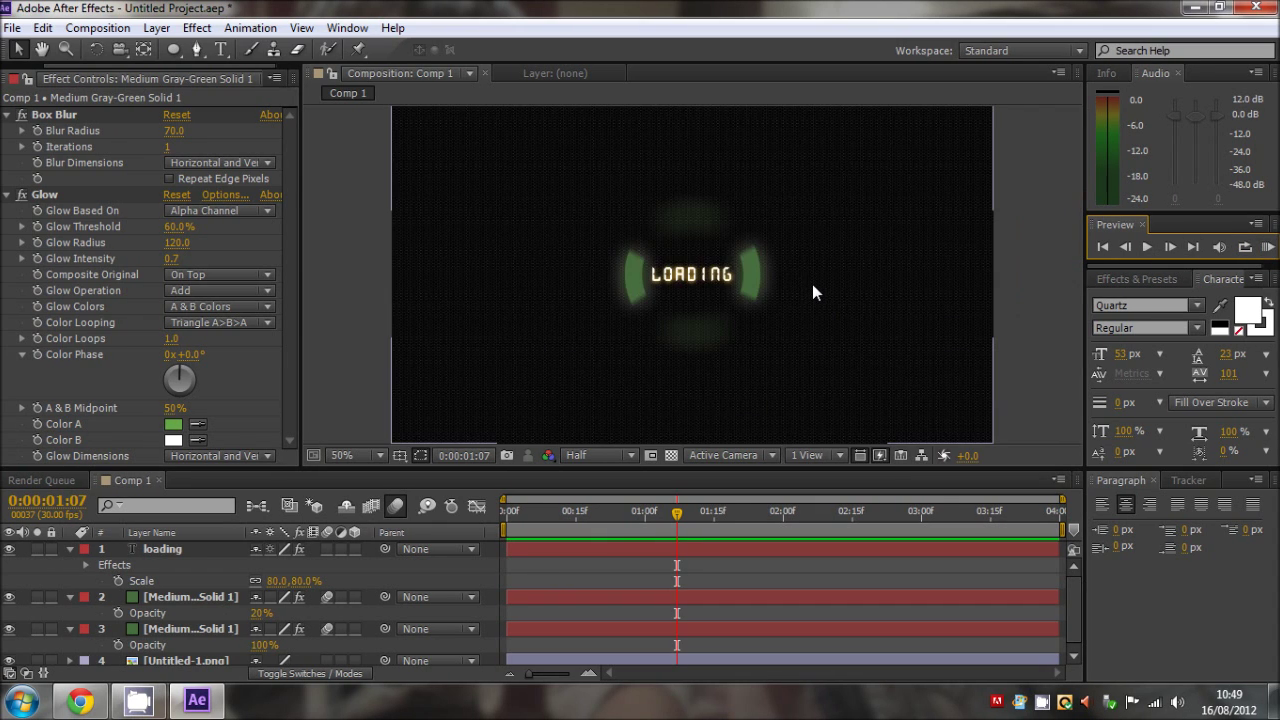
{"action": "left_click", "coordinate": [146, 552]}
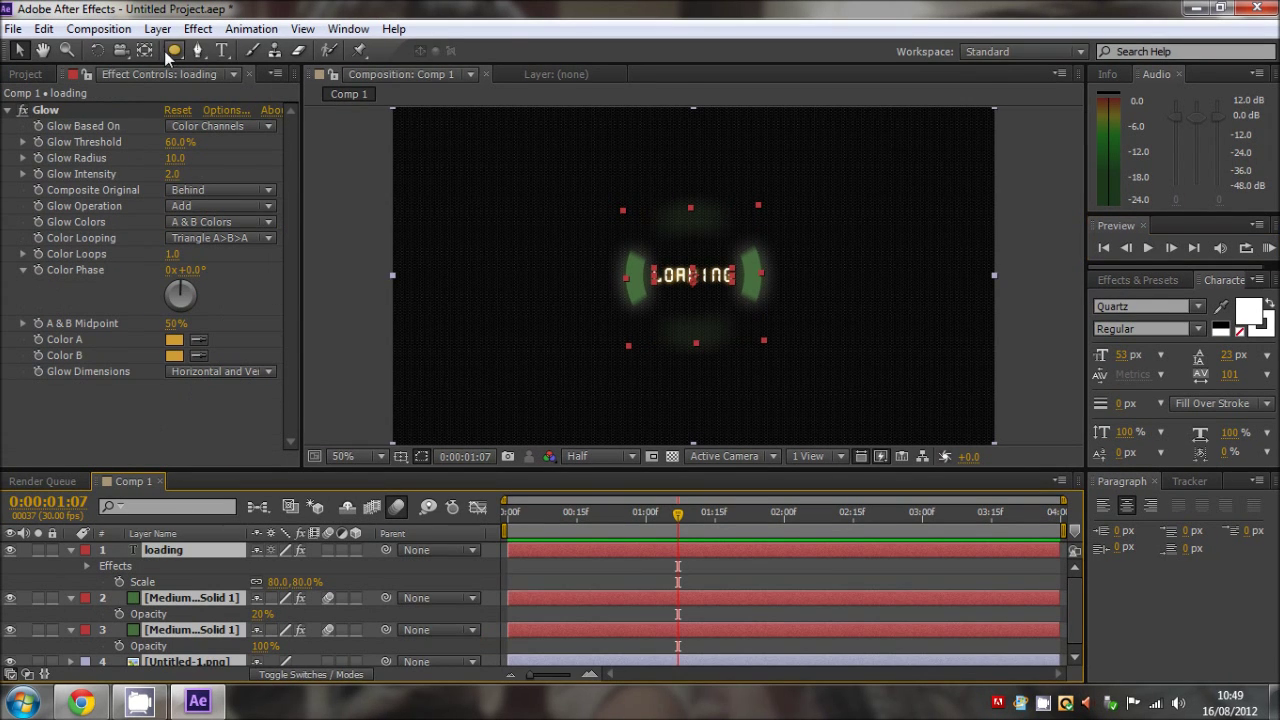
{"action": "left_click", "coordinate": [157, 28]}
{"action": "left_click", "coordinate": [340, 703]}
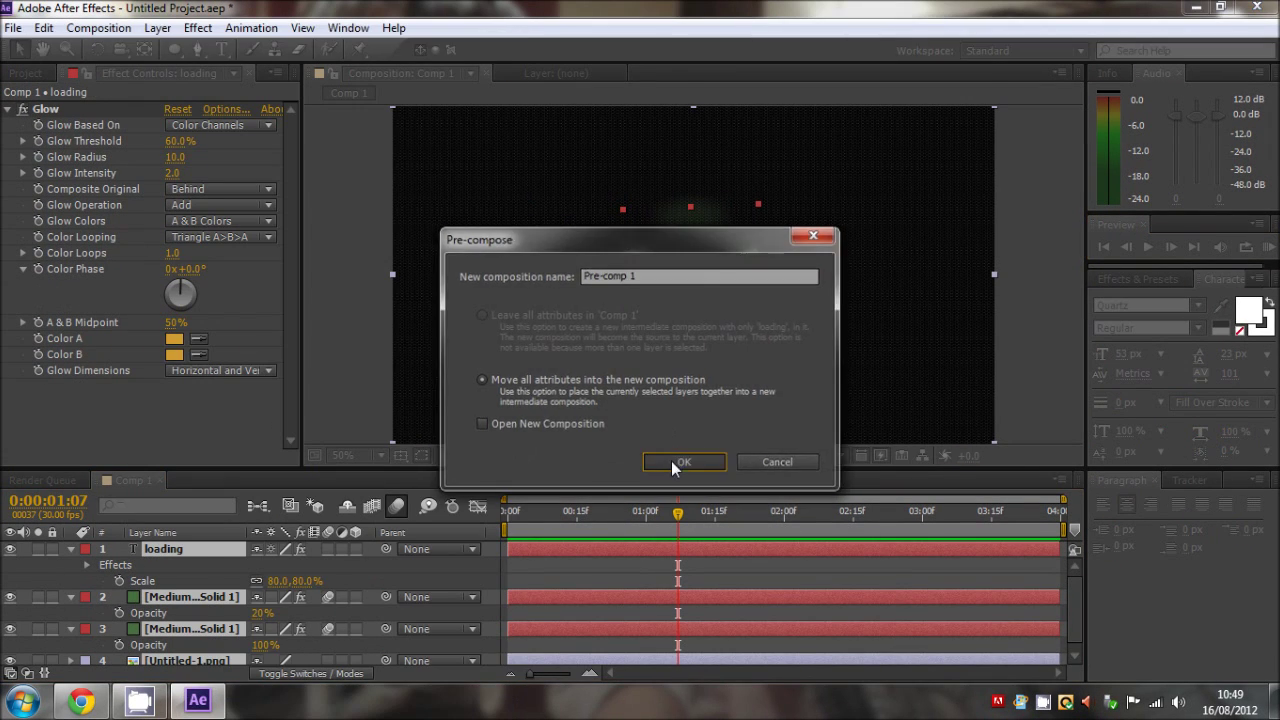
{"action": "left_click", "coordinate": [680, 462]}
Step: Apply the Video Copilot Twitch effect to Pre-comp 1 and enable its Slide glitch
{"action": "left_click", "coordinate": [197, 28]}
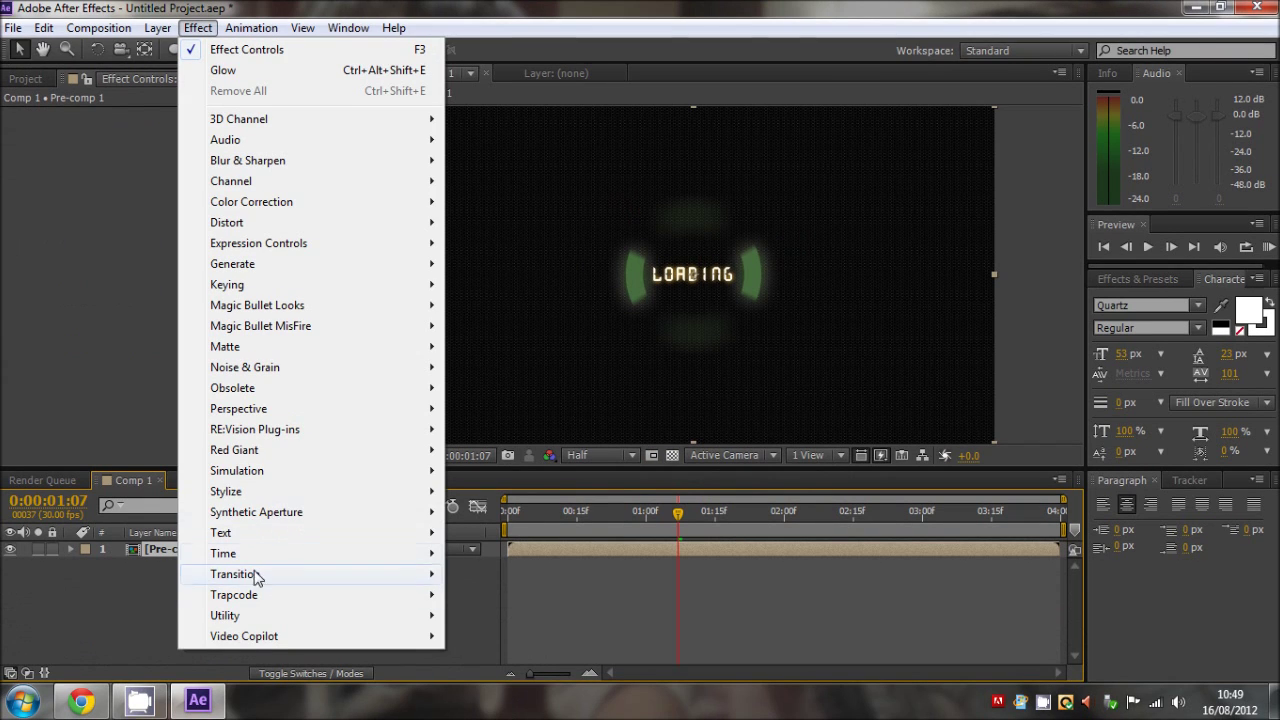
{"action": "mouse_move", "coordinate": [280, 640]}
{"action": "left_click", "coordinate": [543, 663]}
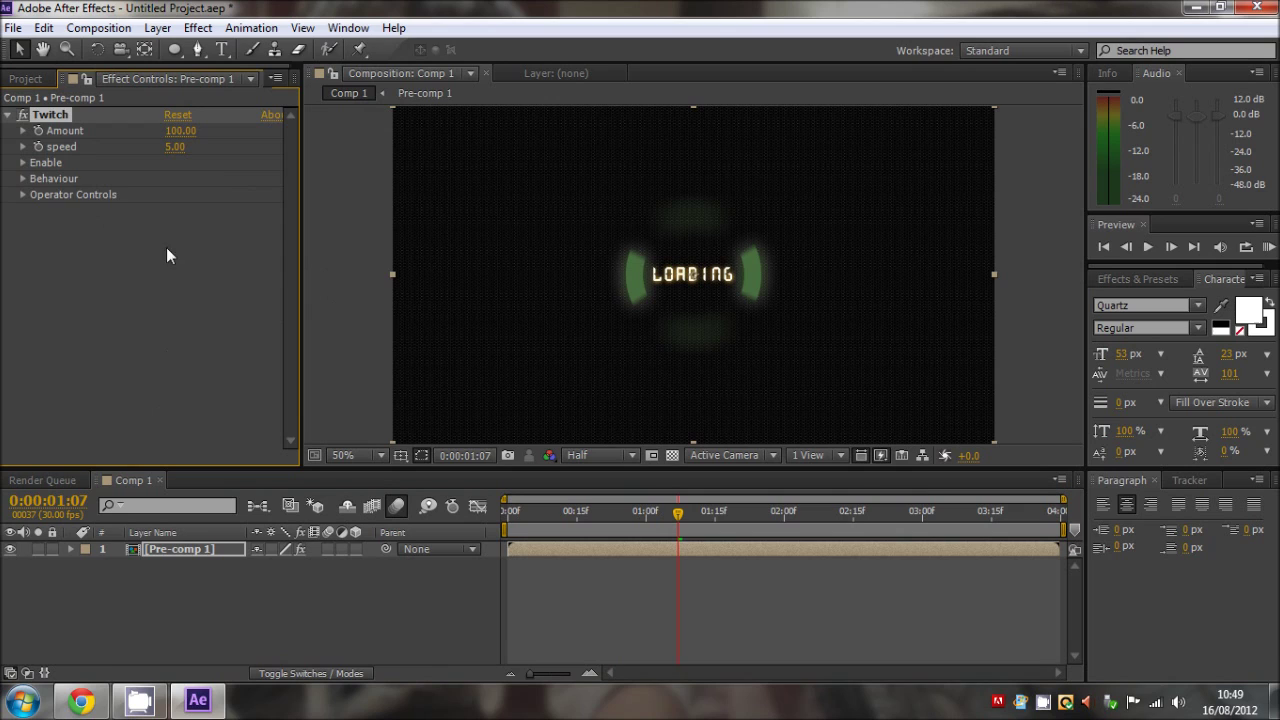
{"action": "left_click", "coordinate": [22, 164]}
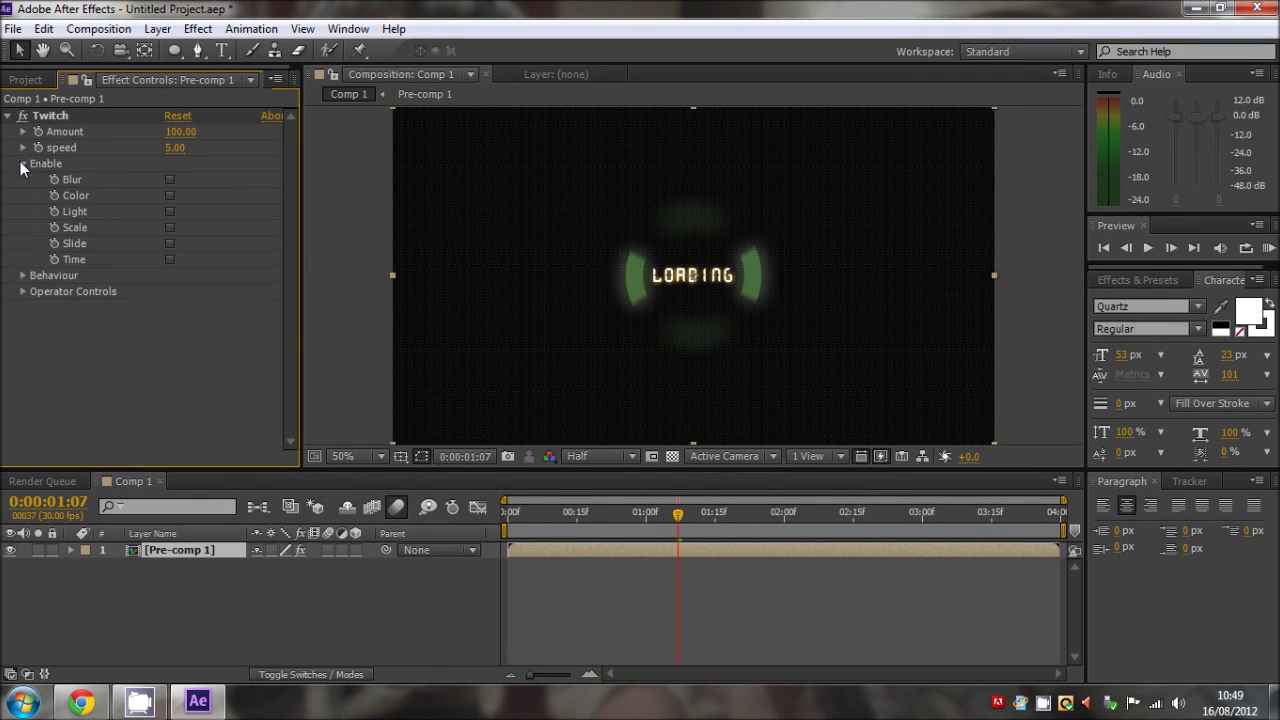
{"action": "left_click", "coordinate": [170, 243]}
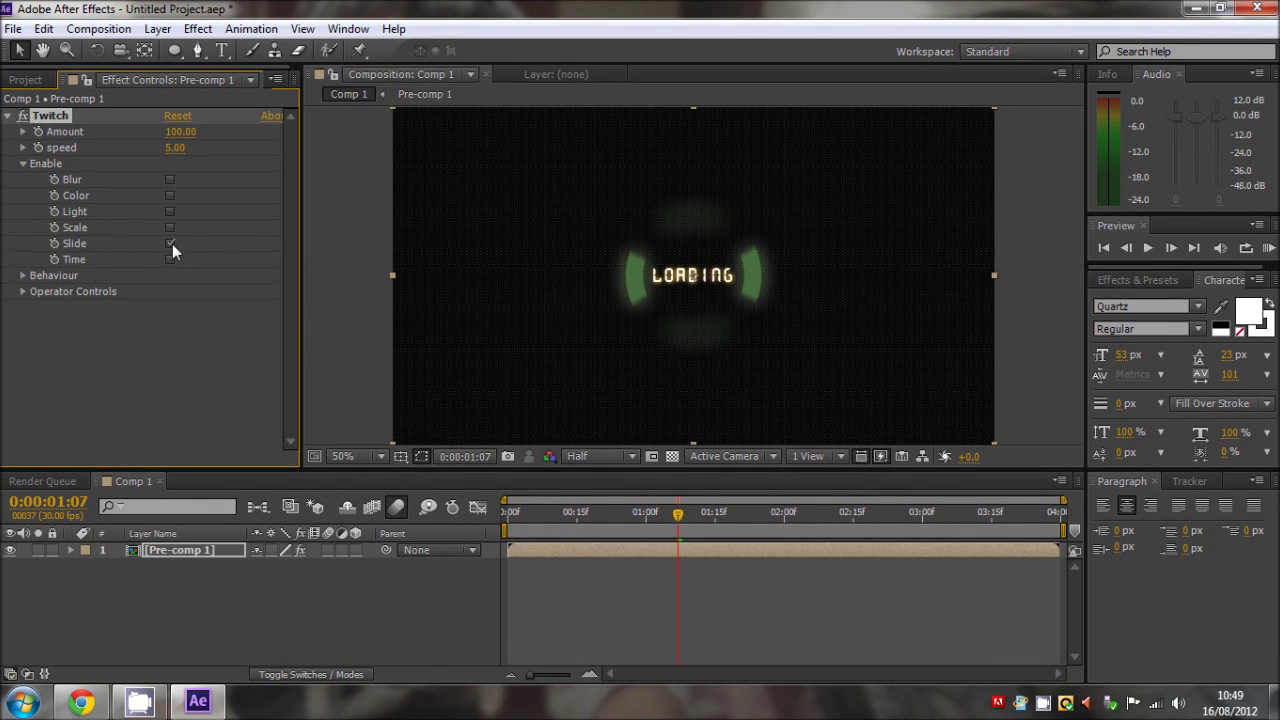
{"action": "left_click", "coordinate": [22, 164]}
Step: Raise the Twitch Slide RGB Split to 100 and move to a frame showing the glitch
{"action": "left_click", "coordinate": [23, 180]}
{"action": "left_click", "coordinate": [23, 180]}
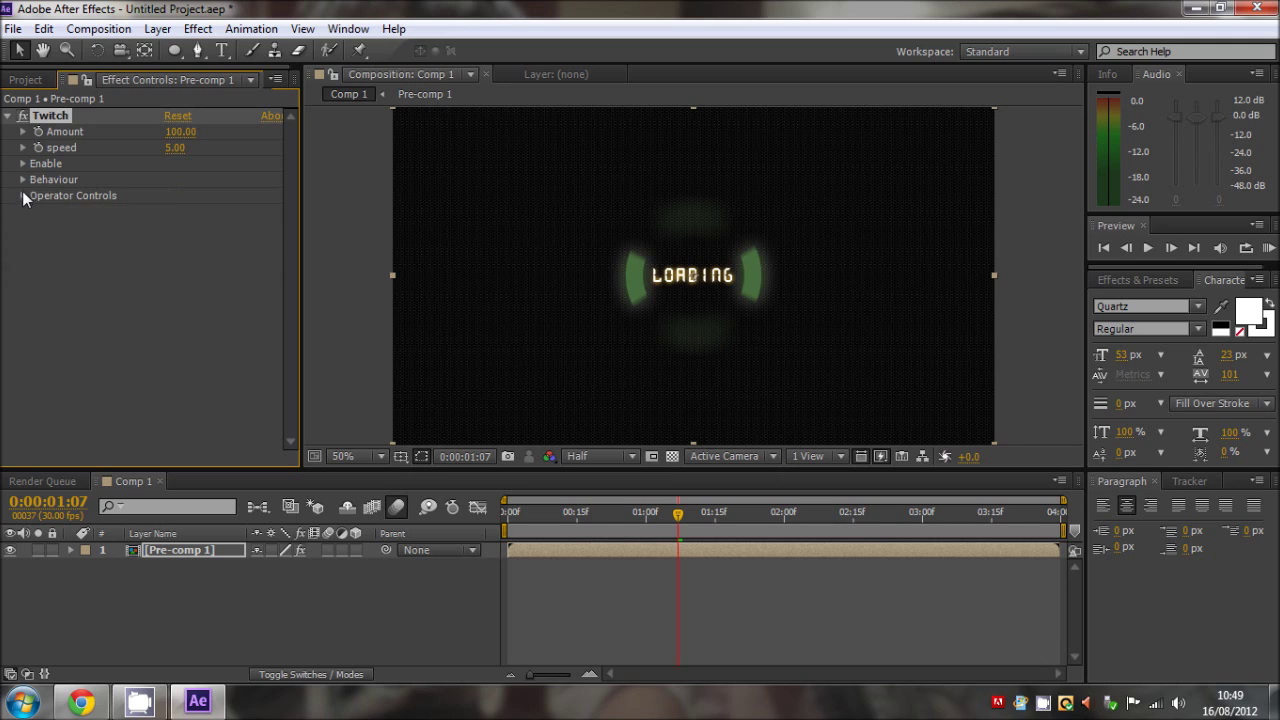
{"action": "left_click", "coordinate": [22, 196]}
{"action": "left_click", "coordinate": [38, 276]}
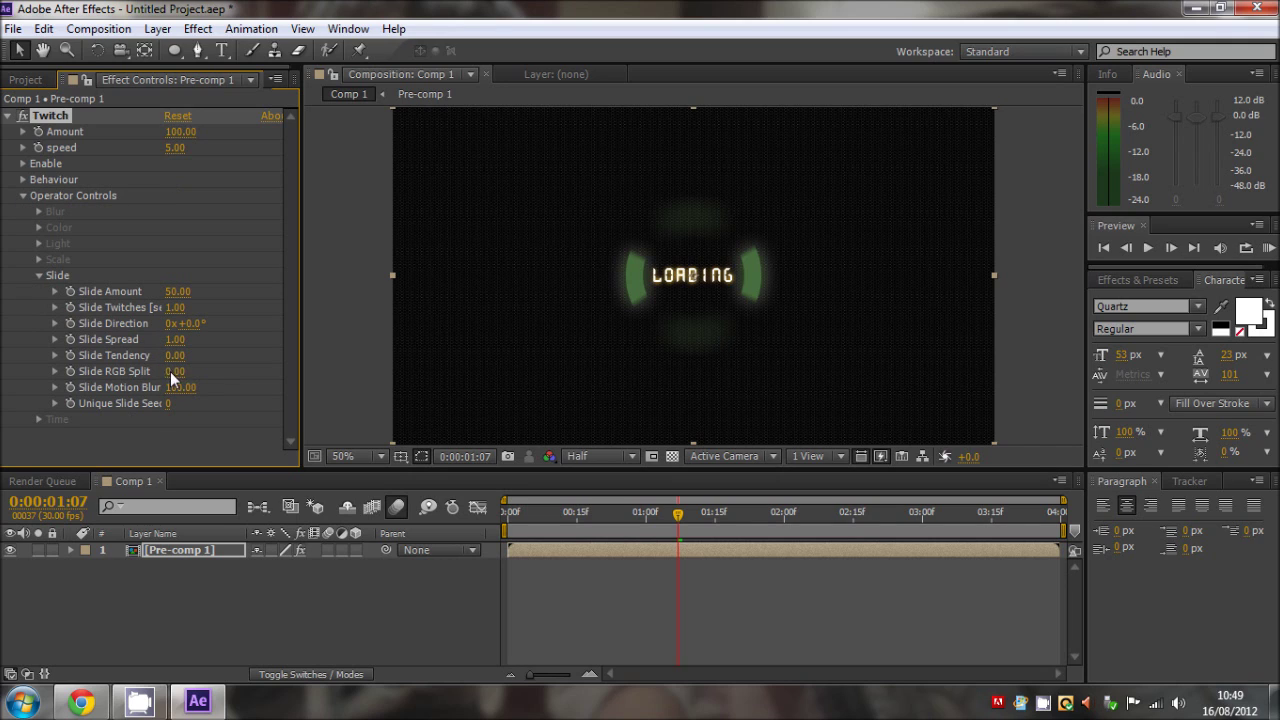
{"action": "left_click_drag", "start_coordinate": [172, 378], "coordinate": [1200, 374]}
{"action": "left_click_drag", "start_coordinate": [677, 512], "coordinate": [702, 512]}
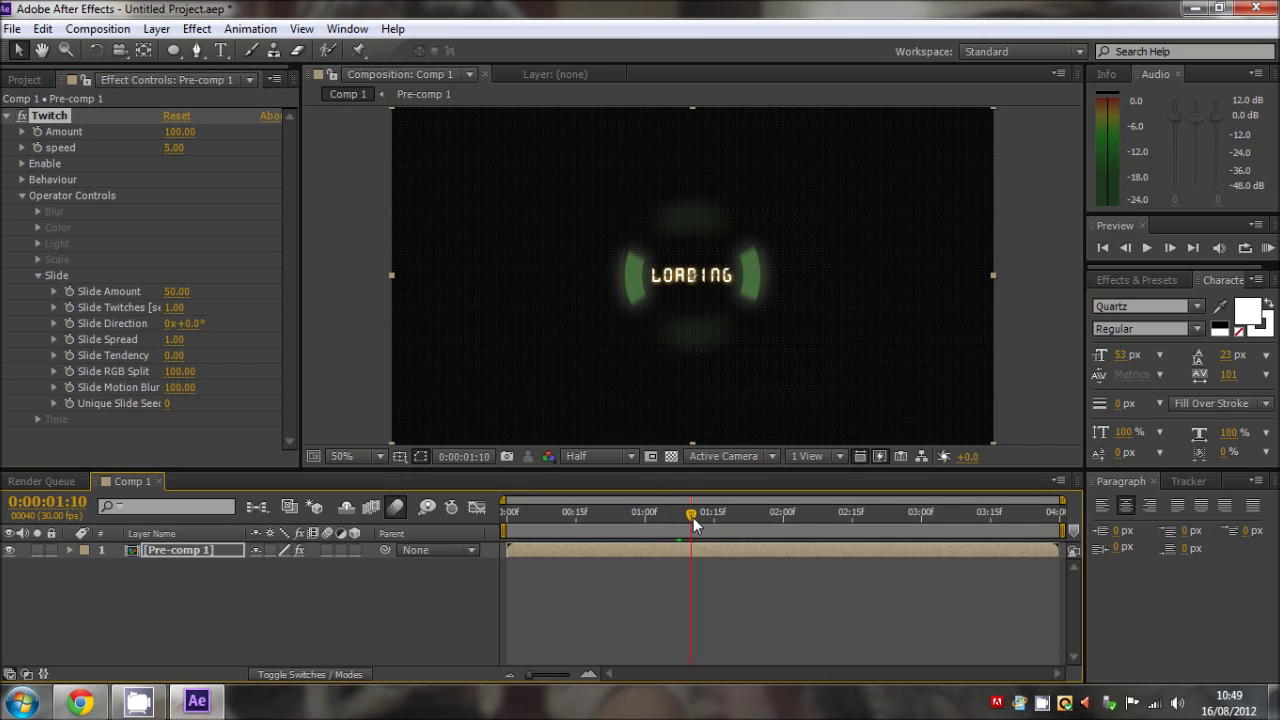
Step: Lower the Twitch Amount from 20 to 10 and finally 2, then preview
{"action": "left_click", "coordinate": [182, 132]}
{"action": "type", "text": "20"}
{"action": "key", "text": "Return"}
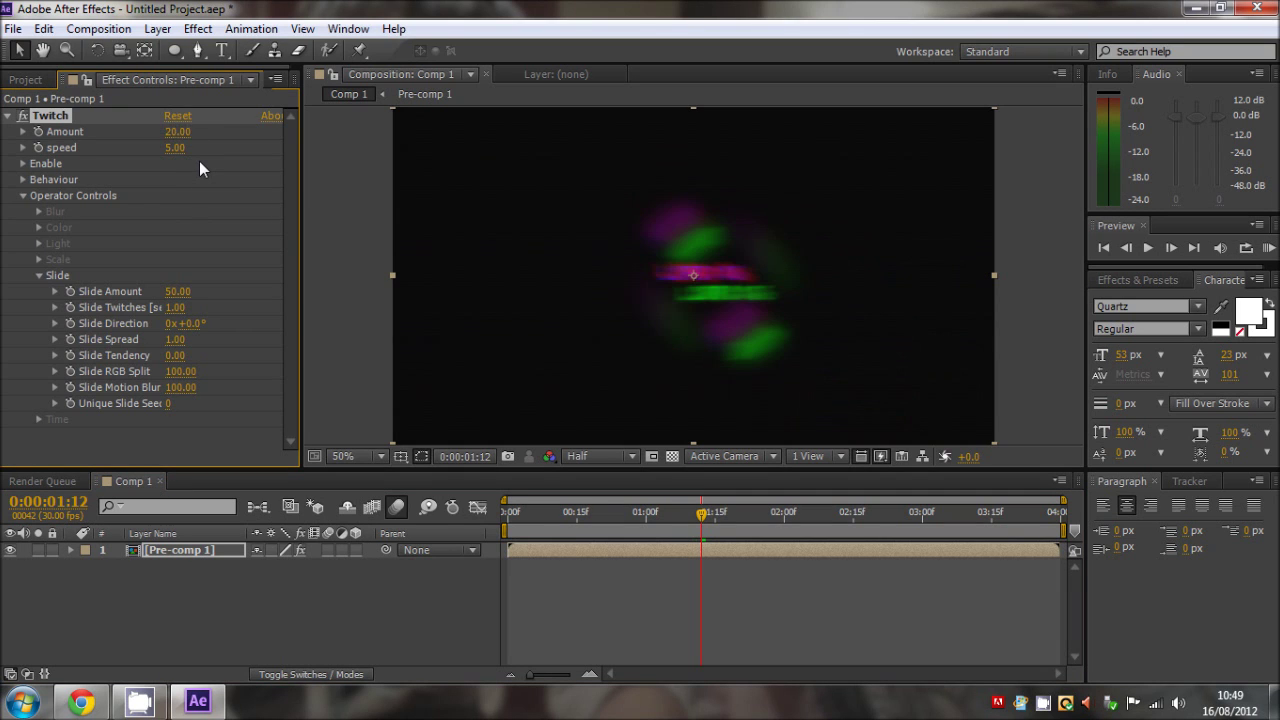
{"action": "left_click", "coordinate": [172, 133]}
{"action": "type", "text": "10"}
{"action": "key", "text": "Return"}
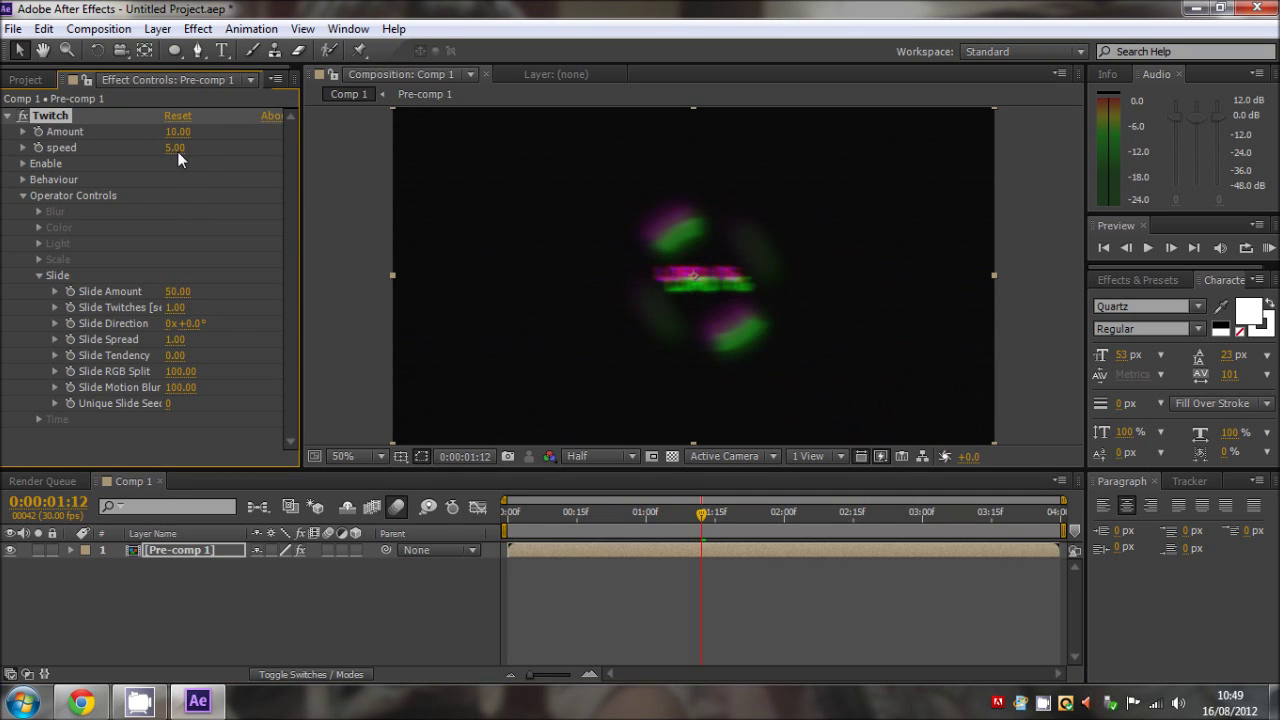
{"action": "left_click", "coordinate": [183, 134]}
{"action": "type", "text": "2"}
{"action": "key", "text": "Return"}
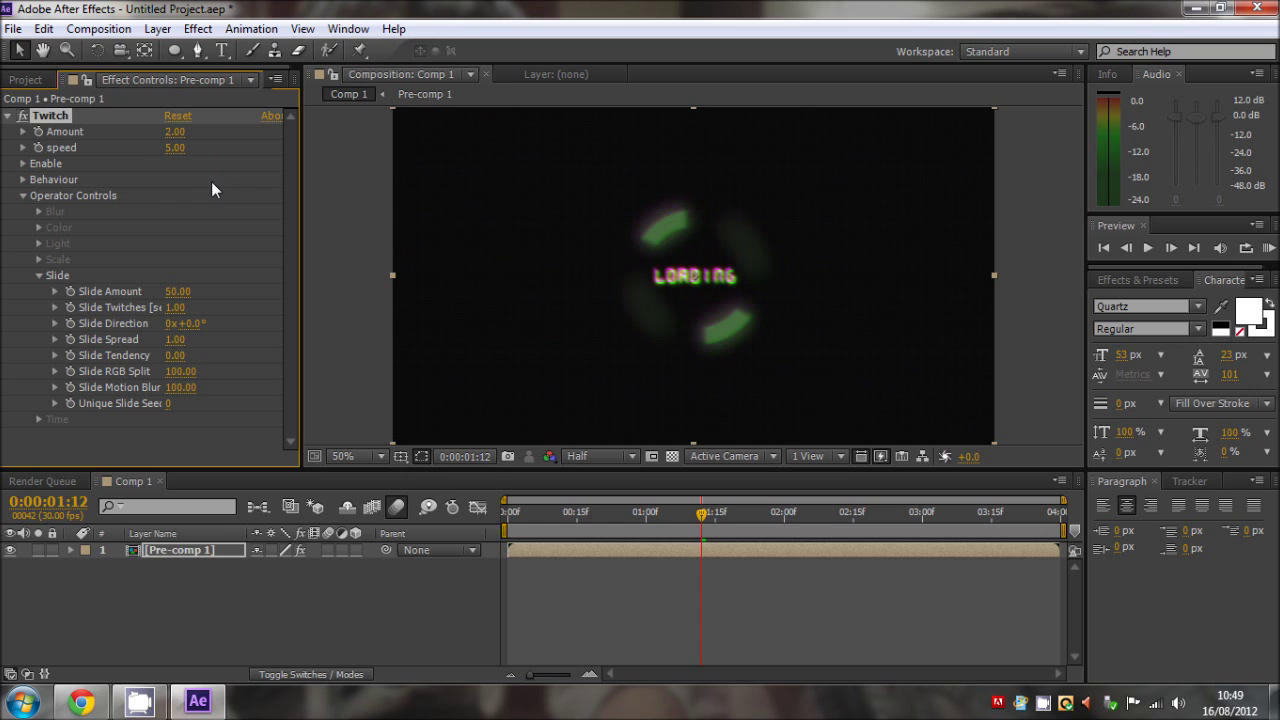
{"action": "key", "text": "KP_0"}
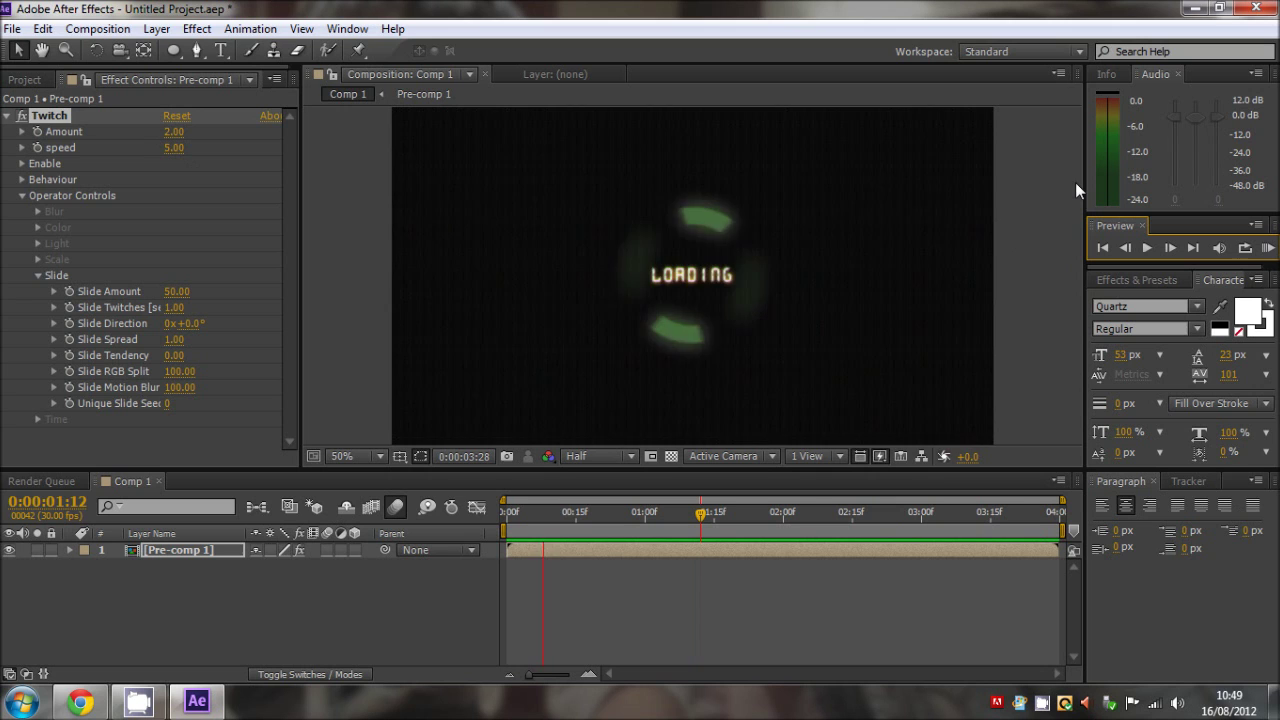
Step: Set the Twitch Speed to 2 and preview the slower glitches
{"action": "left_click", "coordinate": [174, 148]}
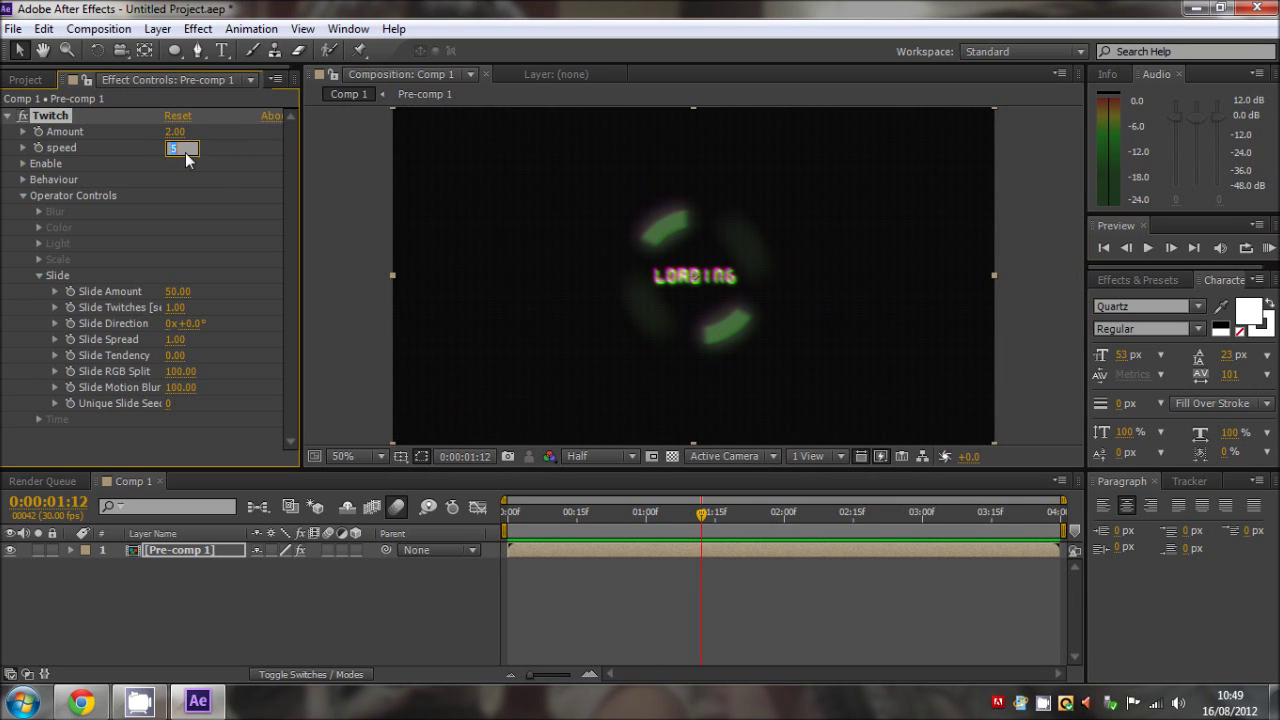
{"action": "type", "text": "2"}
{"action": "key", "text": "Return"}
{"action": "key", "text": "KP_0"}
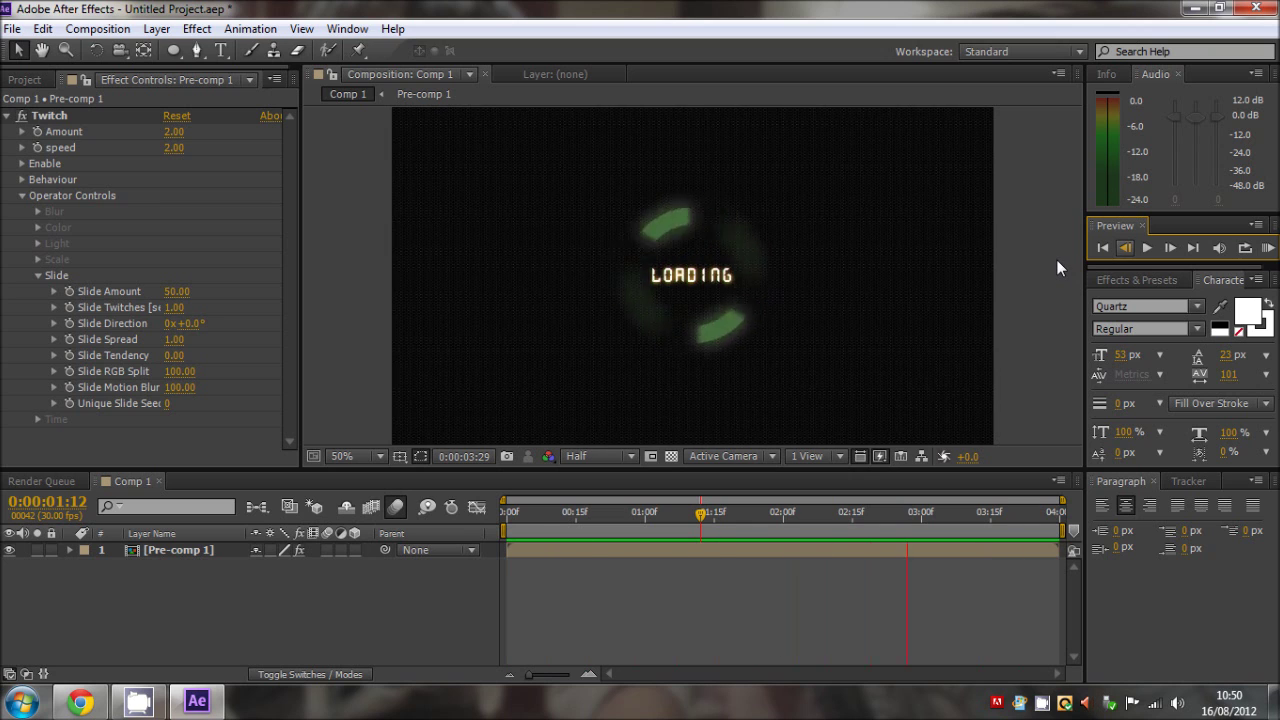
{"action": "left_click", "coordinate": [189, 356]}
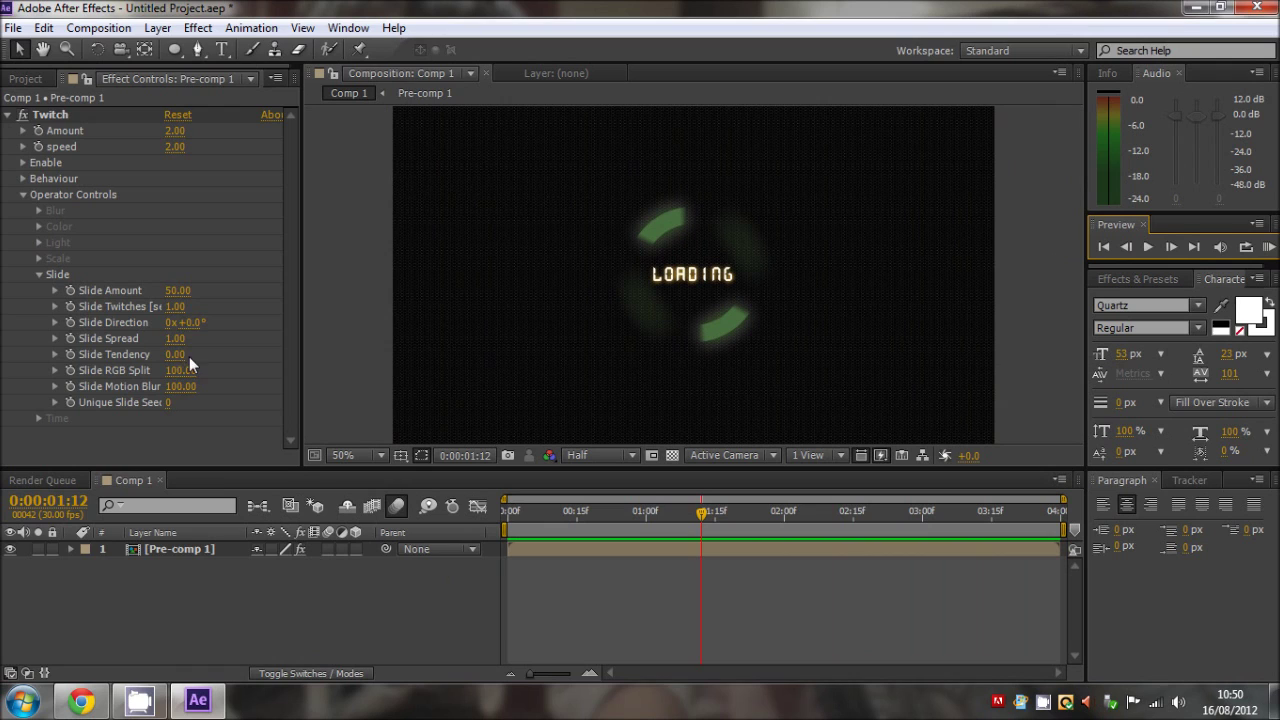
{"action": "left_click", "coordinate": [54, 120]}
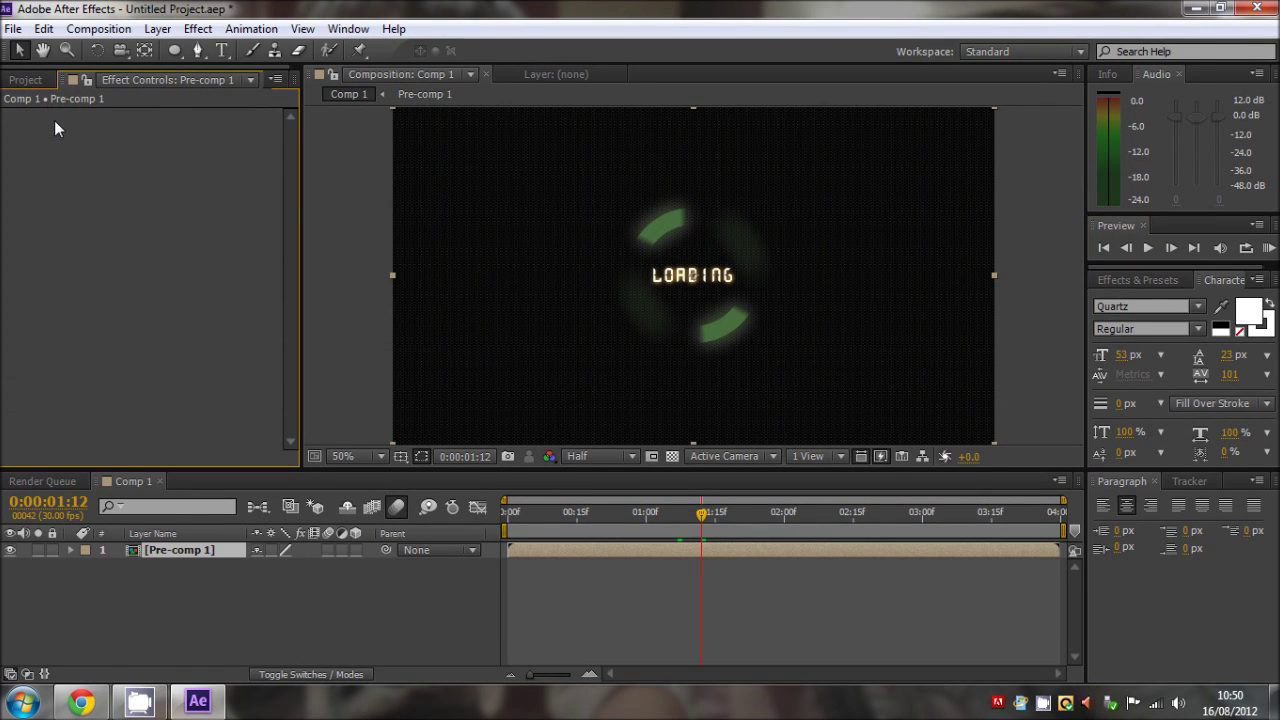
Step: Scrub back and forth through the glitching LOADING animation in Comp 1, around 0:00:02:10
{"action": "left_click", "coordinate": [20, 80]}
{"action": "left_click", "coordinate": [143, 400]}
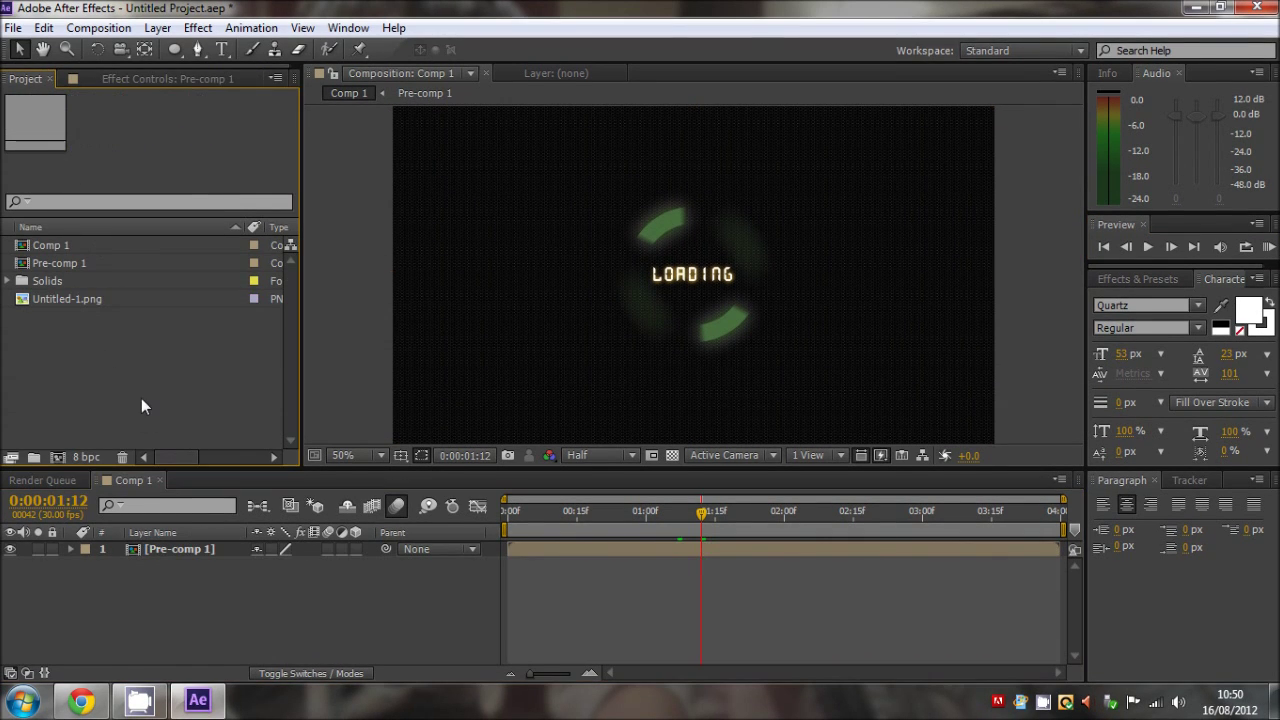
{"action": "left_click", "coordinate": [610, 516]}
{"action": "left_click_drag", "start_coordinate": [610, 518], "coordinate": [766, 515]}
{"action": "left_click", "coordinate": [831, 514]}
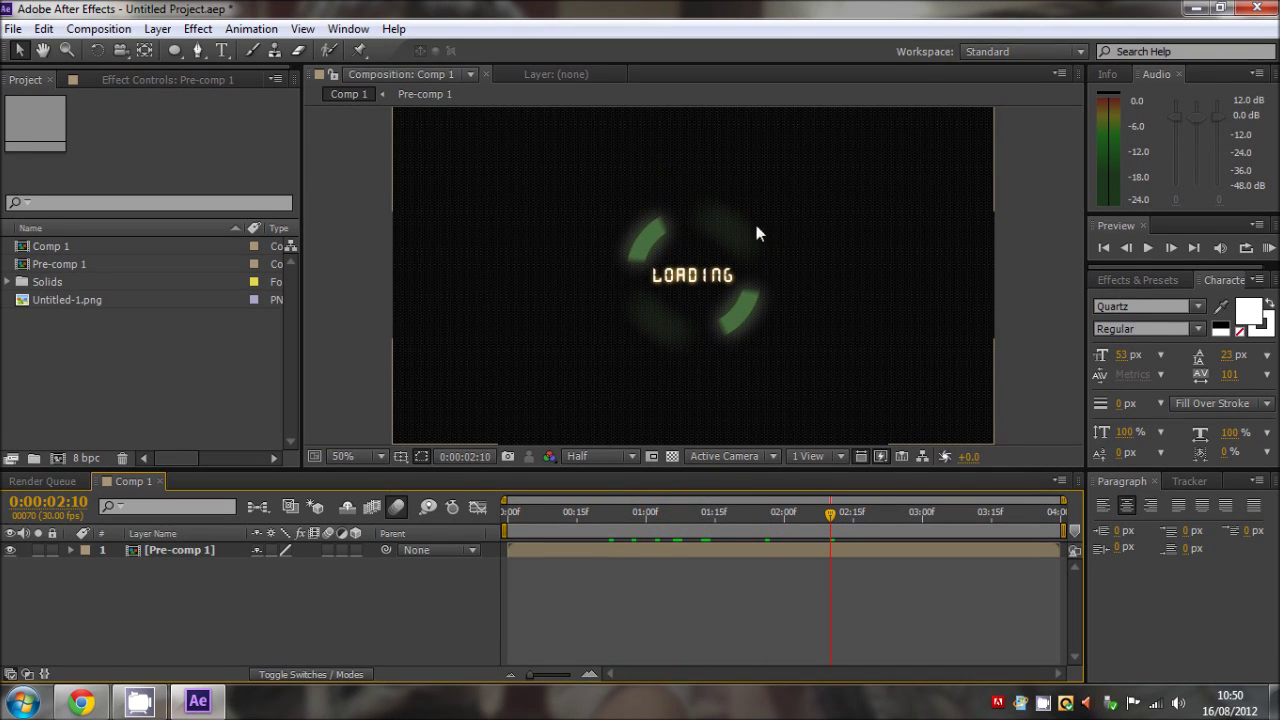
{"action": "left_click", "coordinate": [1020, 258]}
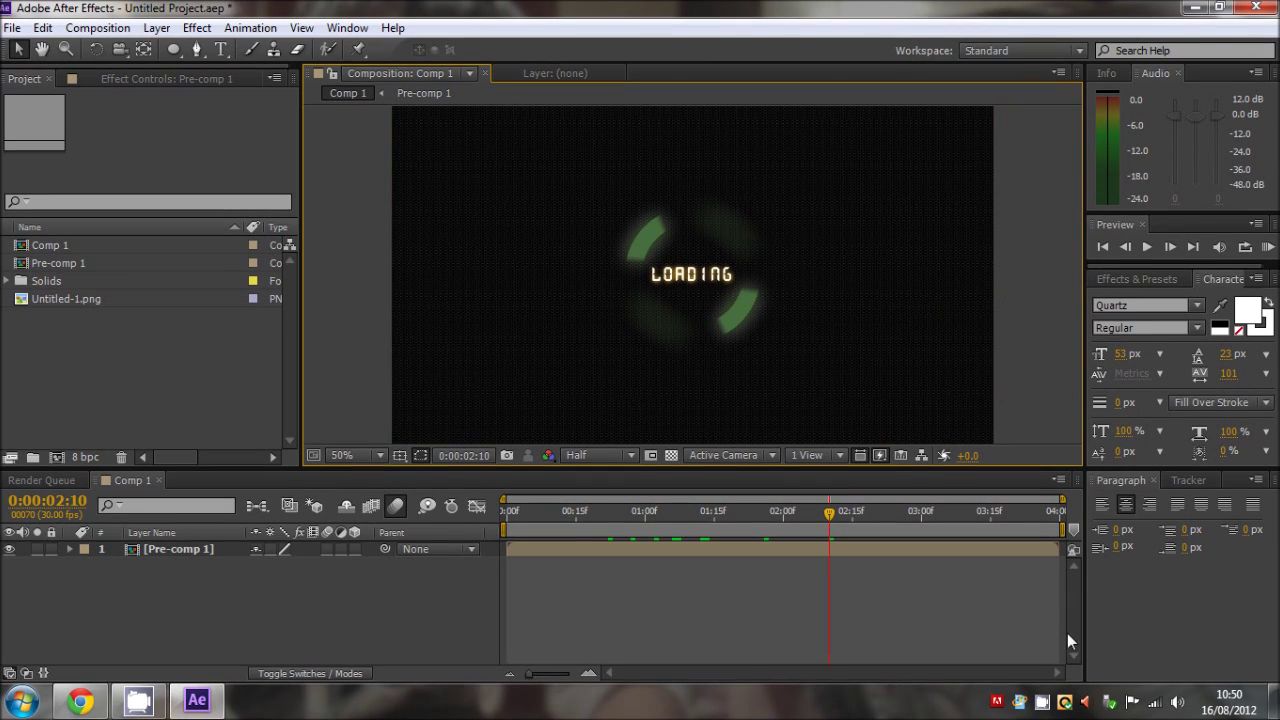
{"action": "left_click_drag", "start_coordinate": [873, 514], "coordinate": [727, 524]}
{"action": "left_click", "coordinate": [1035, 272]}
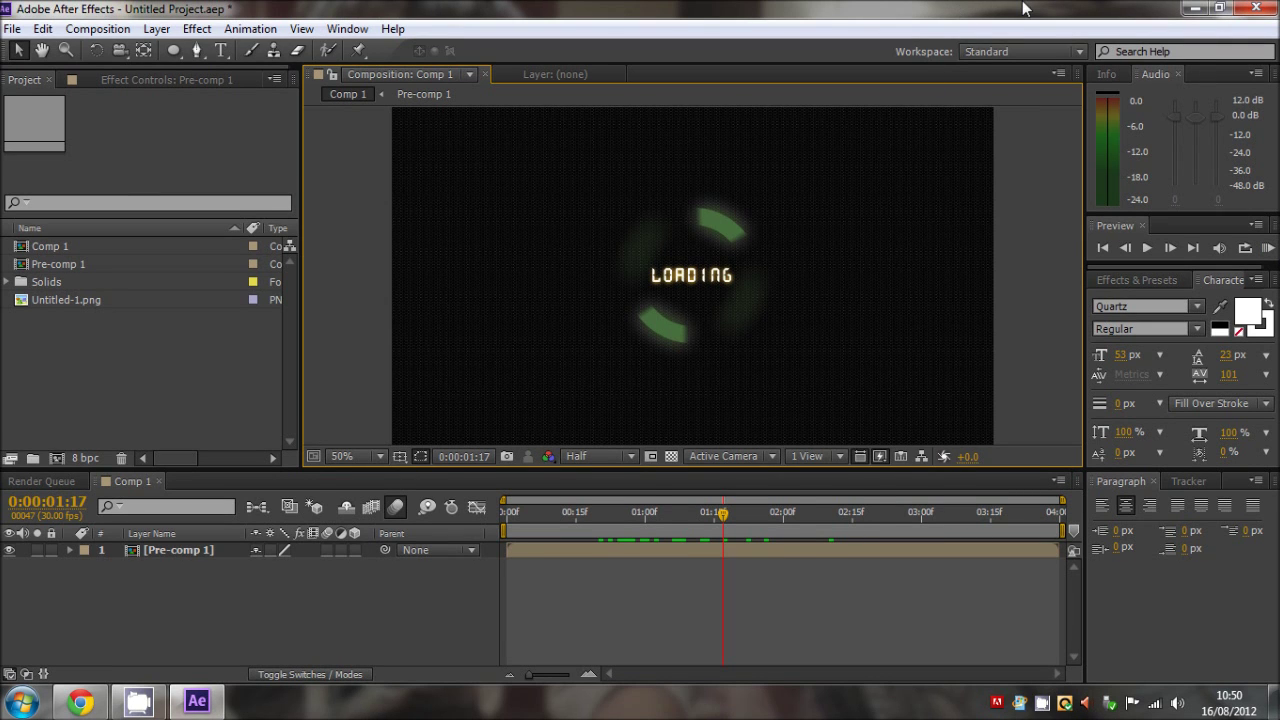
Step: Minimise After Effects, browse the animation pack folder's 11 C4D files, then close it
{"action": "left_click", "coordinate": [1193, 8]}
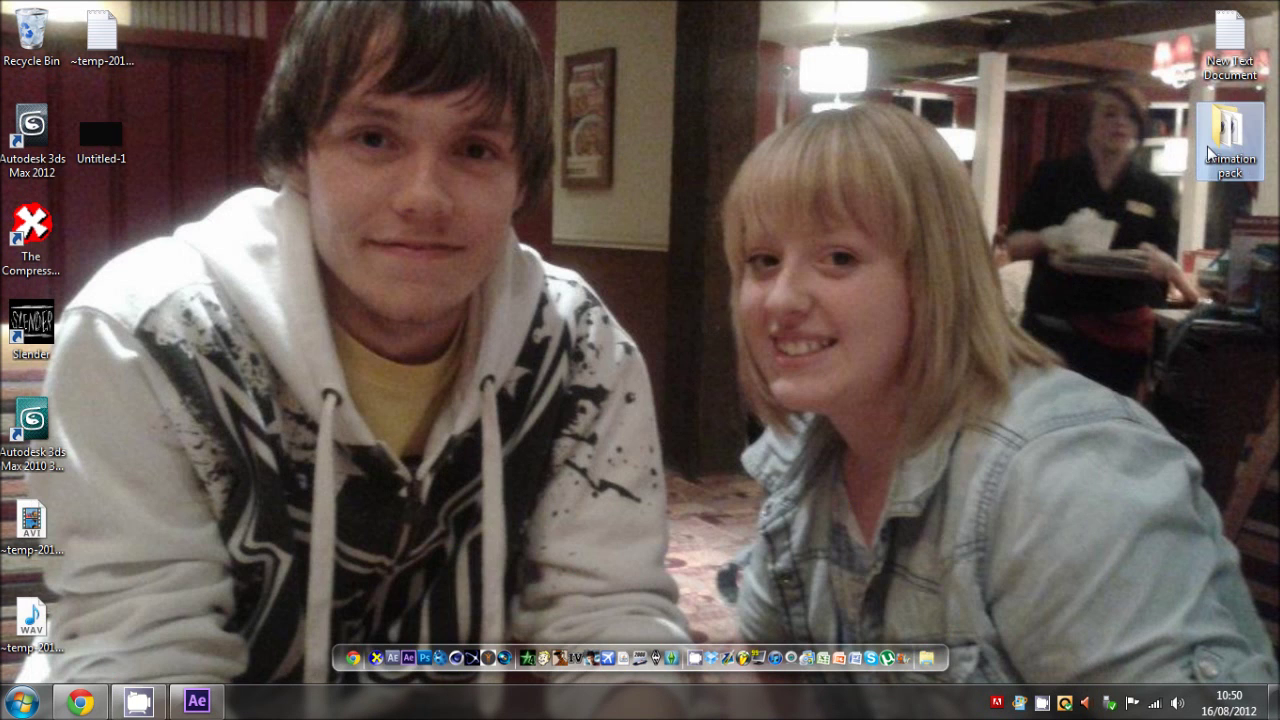
{"action": "double_click", "coordinate": [1208, 150]}
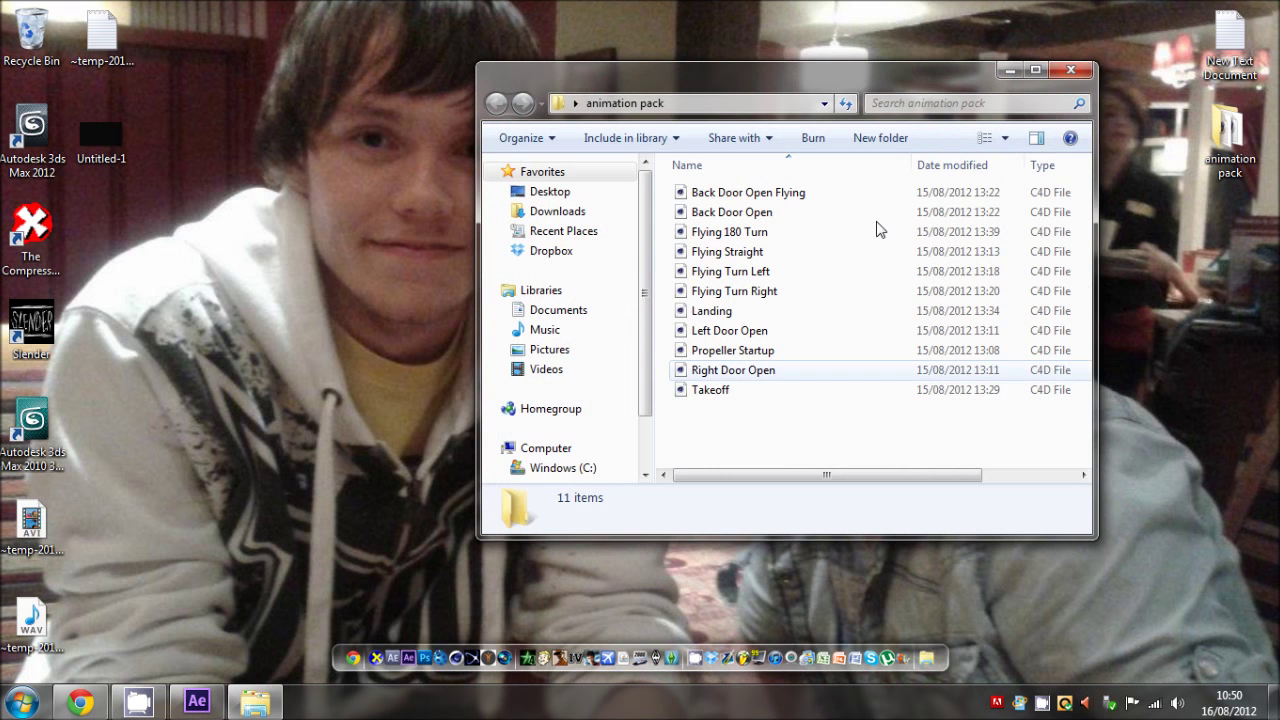
{"action": "left_click", "coordinate": [1071, 70]}
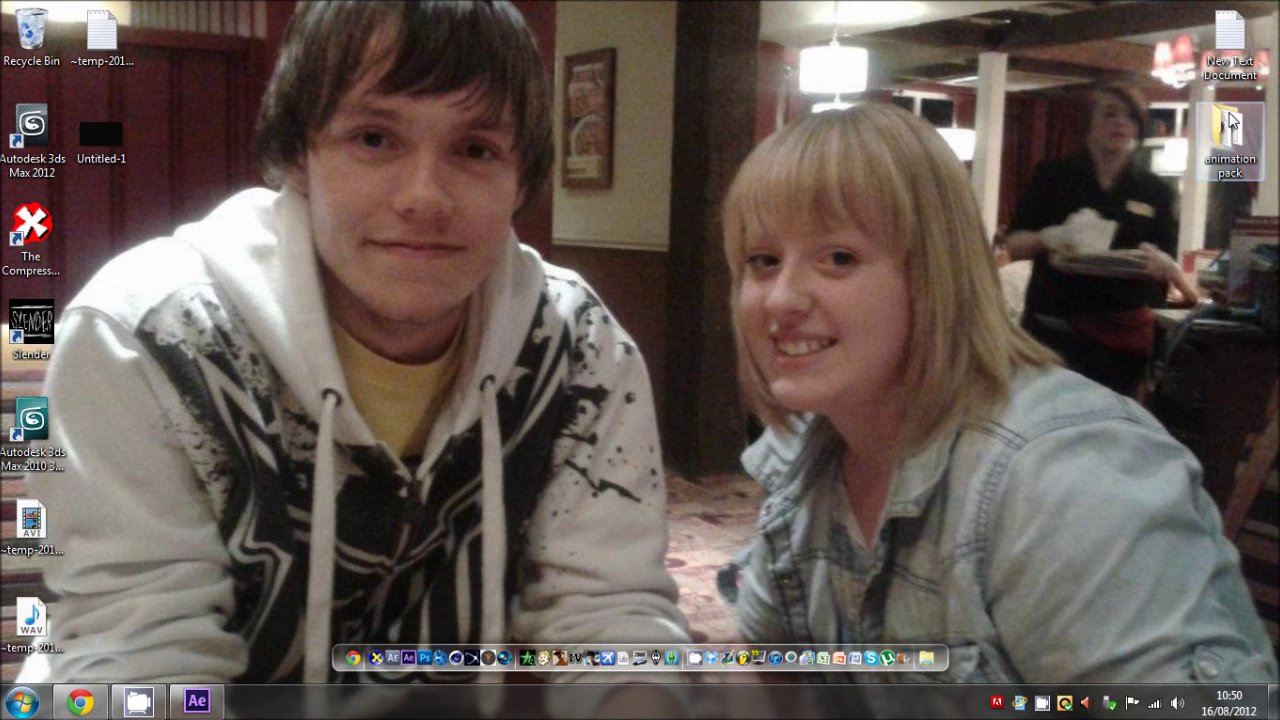
{"action": "double_click", "coordinate": [1230, 120]}
{"action": "left_click_drag", "start_coordinate": [834, 429], "coordinate": [672, 165]}
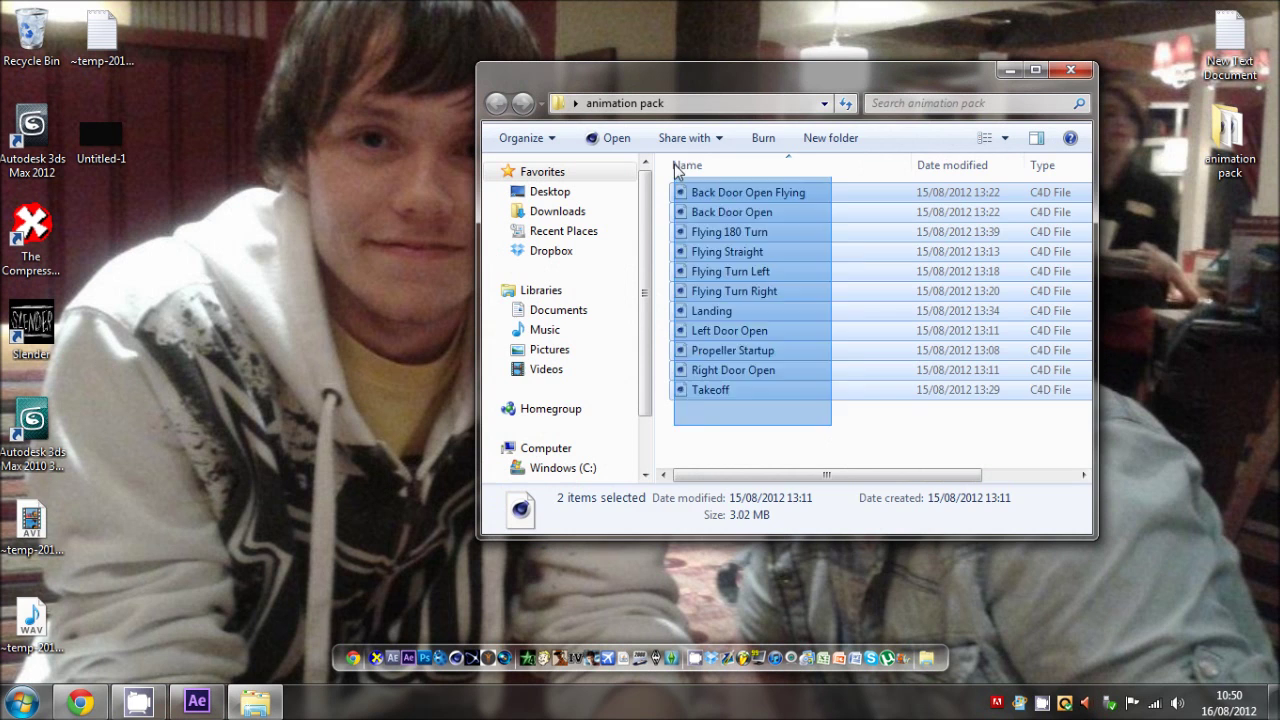
{"action": "left_click", "coordinate": [849, 386]}
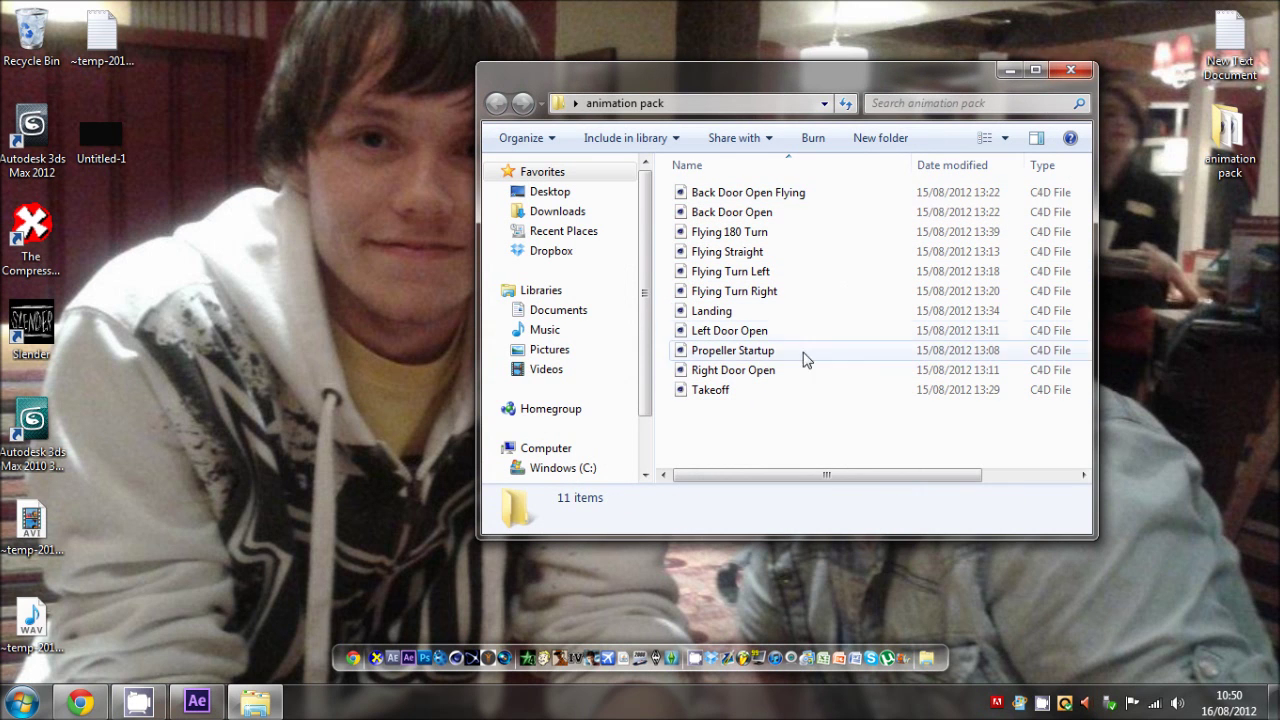
{"action": "left_click", "coordinate": [1071, 70]}
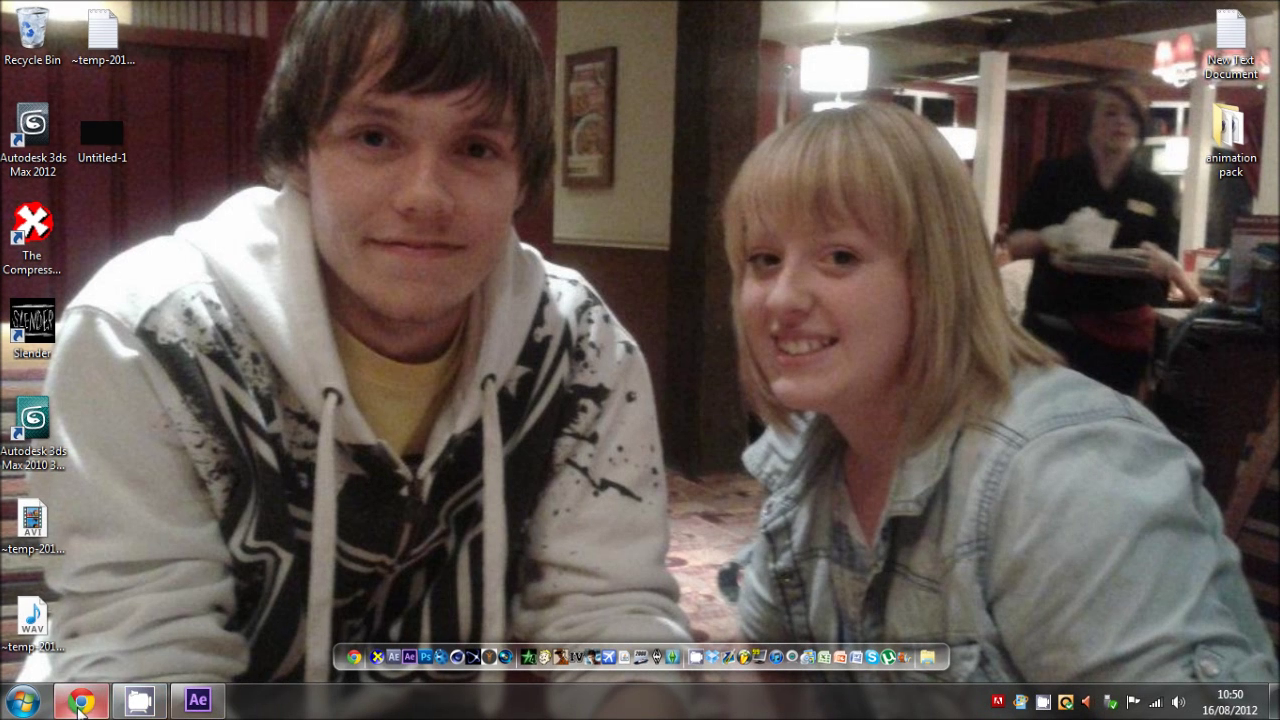
{"action": "left_click", "coordinate": [199, 702]}
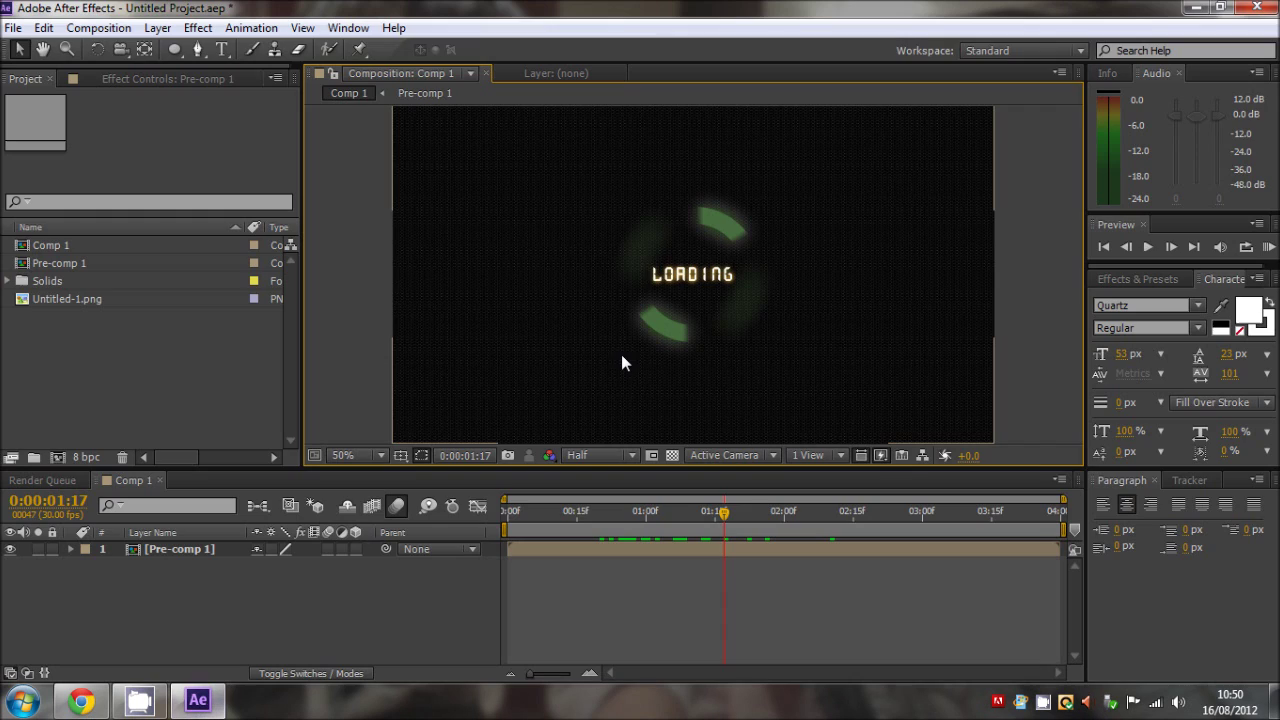